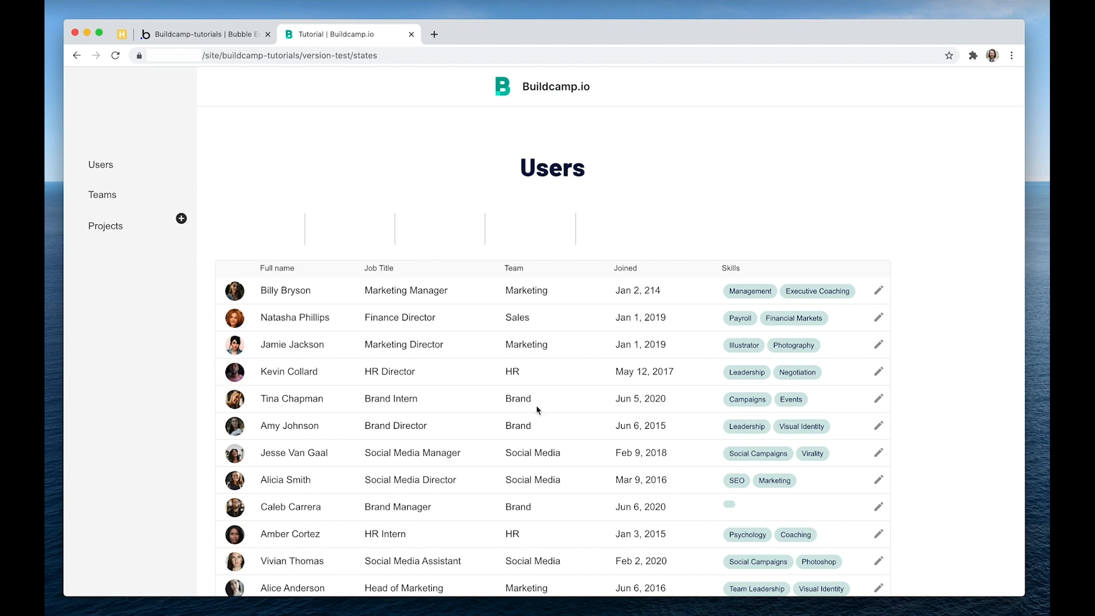
Switch to the Bubble editor and examine the fields of the User and Team data types and the All Teams entries.
click(199, 34)
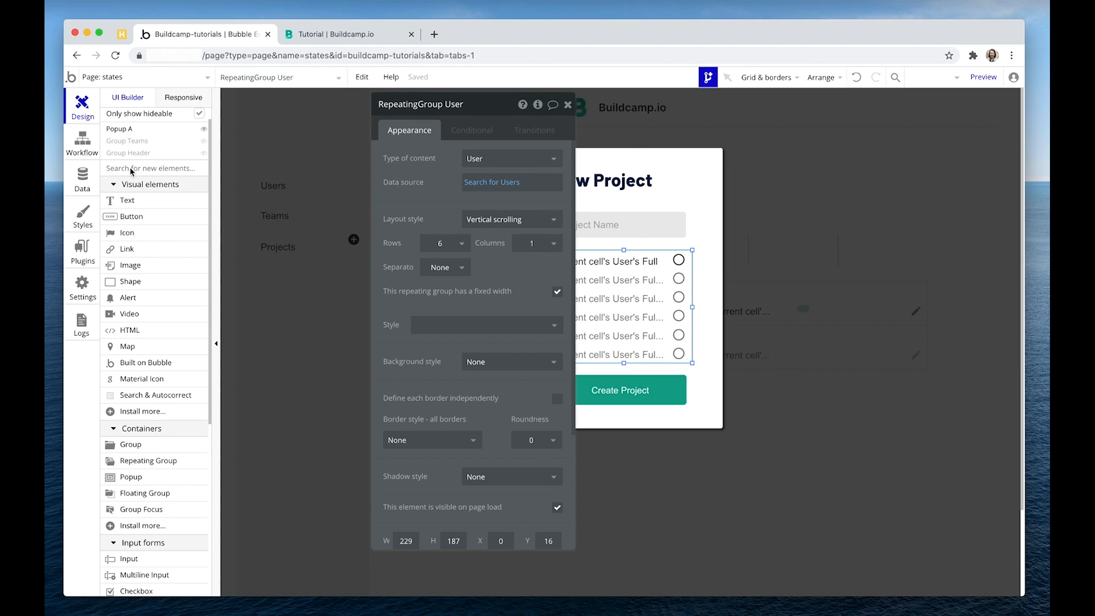
click(82, 180)
click(165, 267)
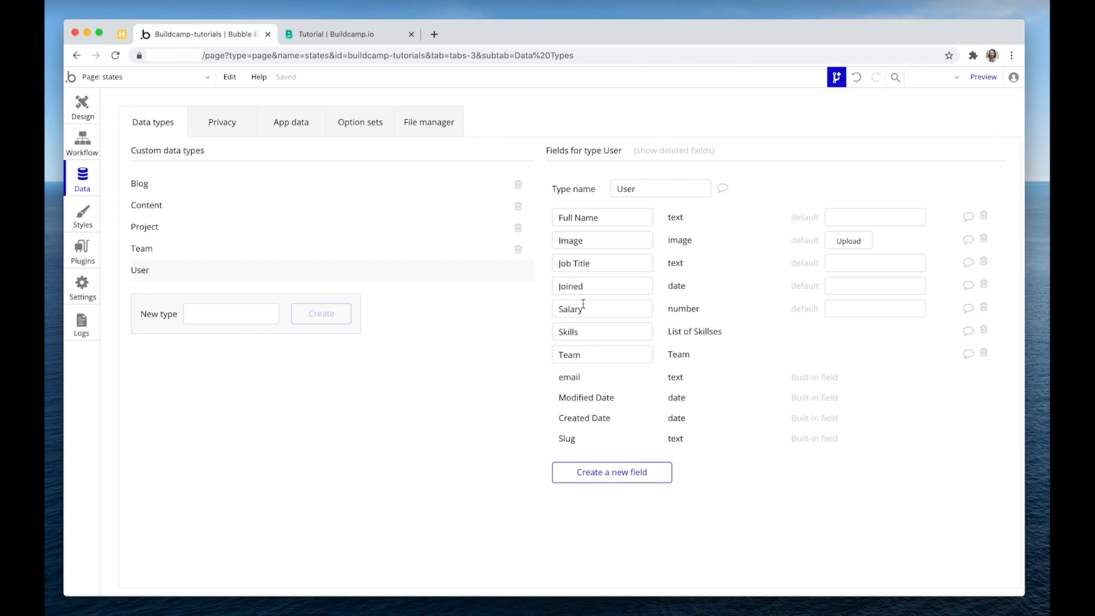
click(587, 353)
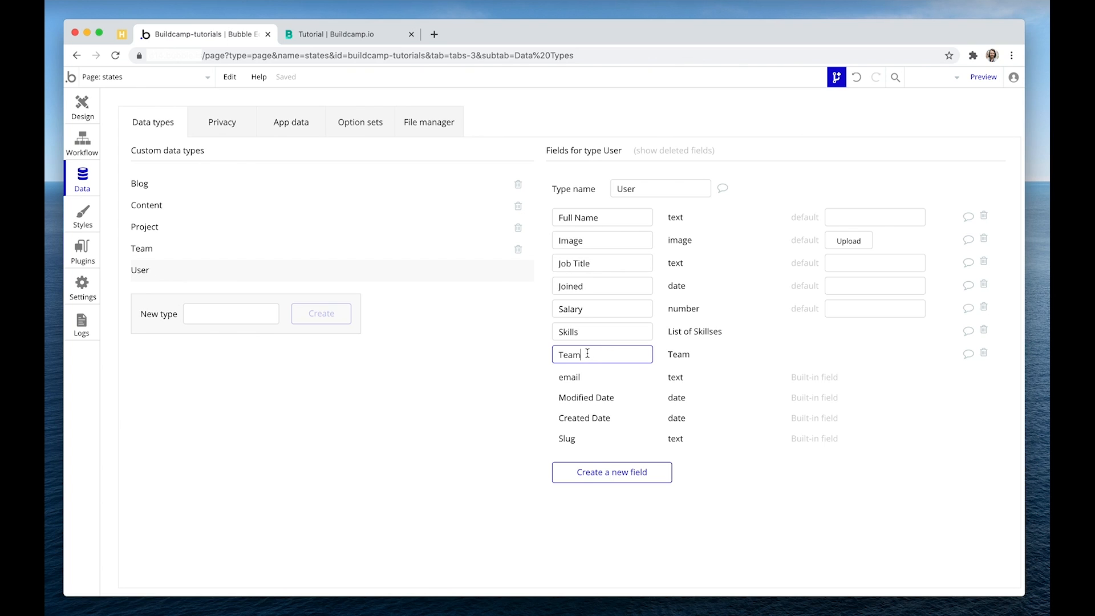
click(277, 256)
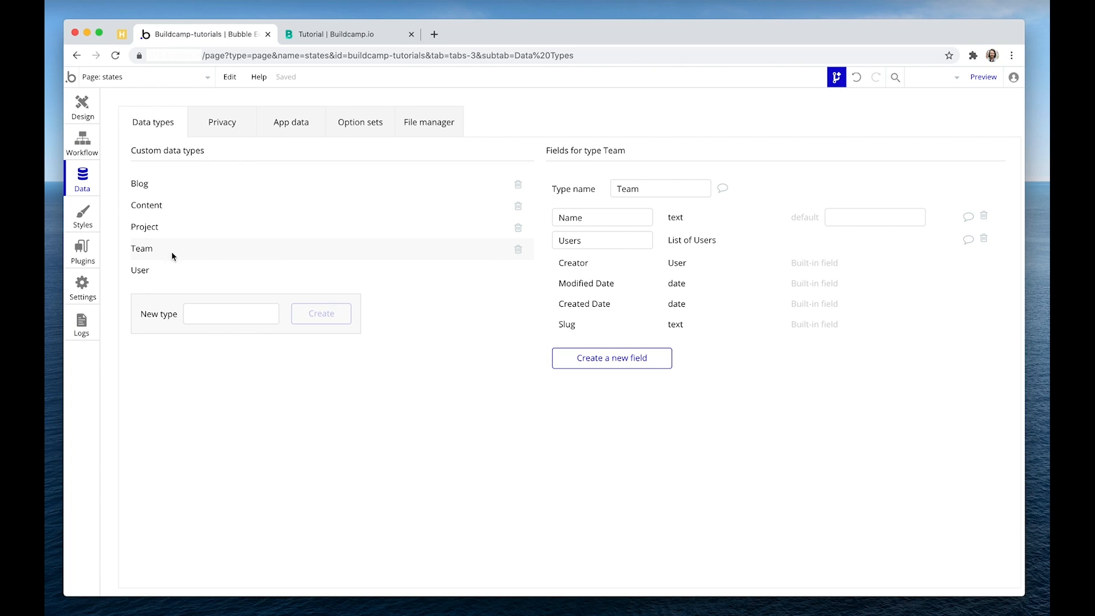
click(307, 130)
click(188, 334)
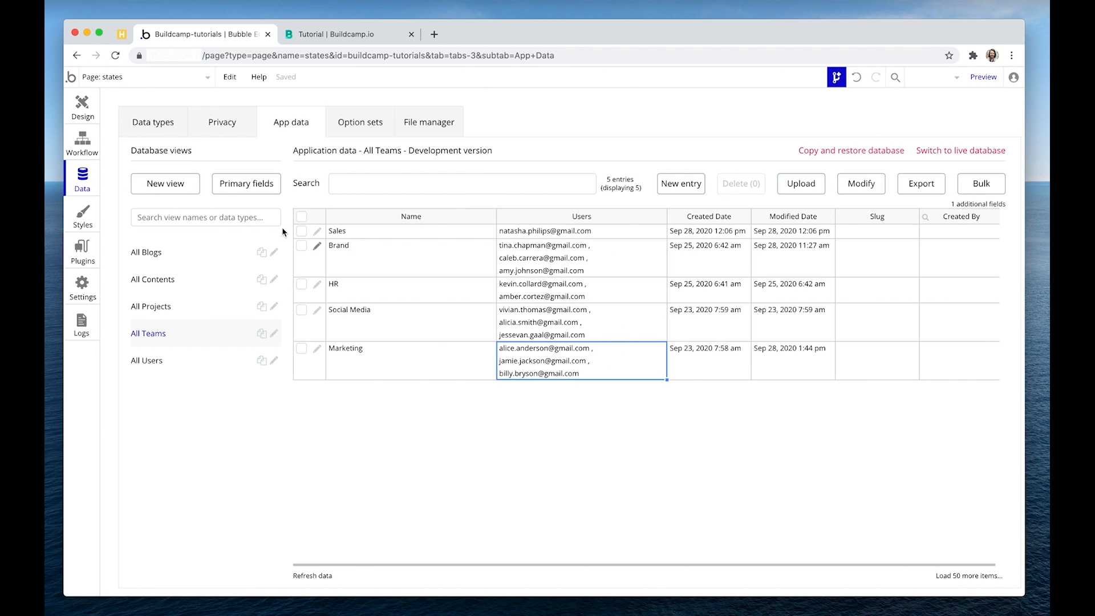
Return to the page design and hide Popup A.
click(83, 107)
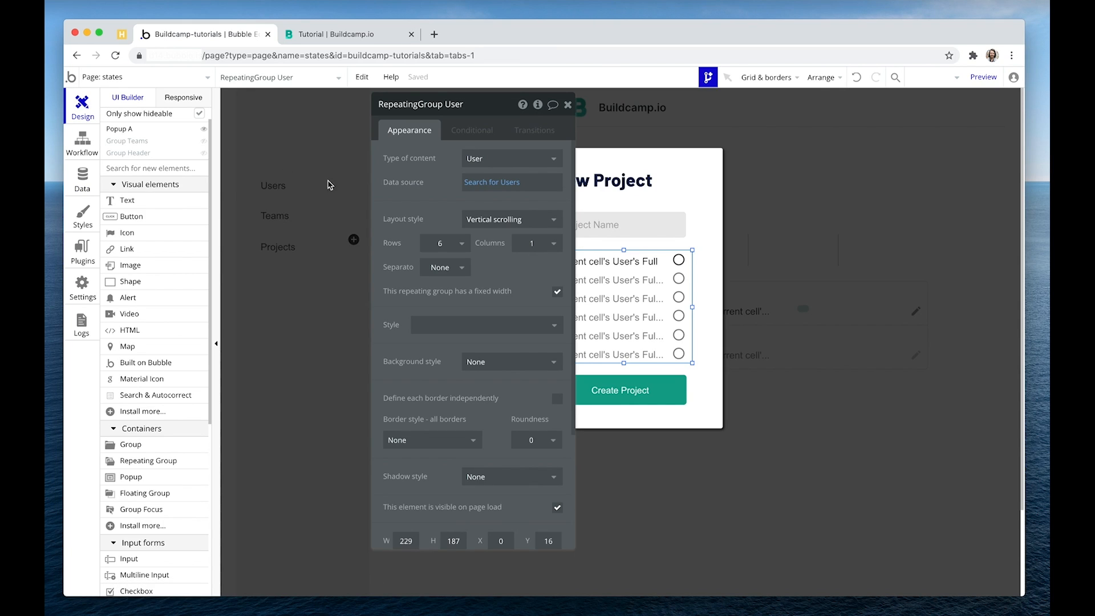
click(204, 129)
drag(386, 220, 216, 220)
Sort the Search for Teams data source of RepeatingGroup Team by Name in ascending order.
click(521, 251)
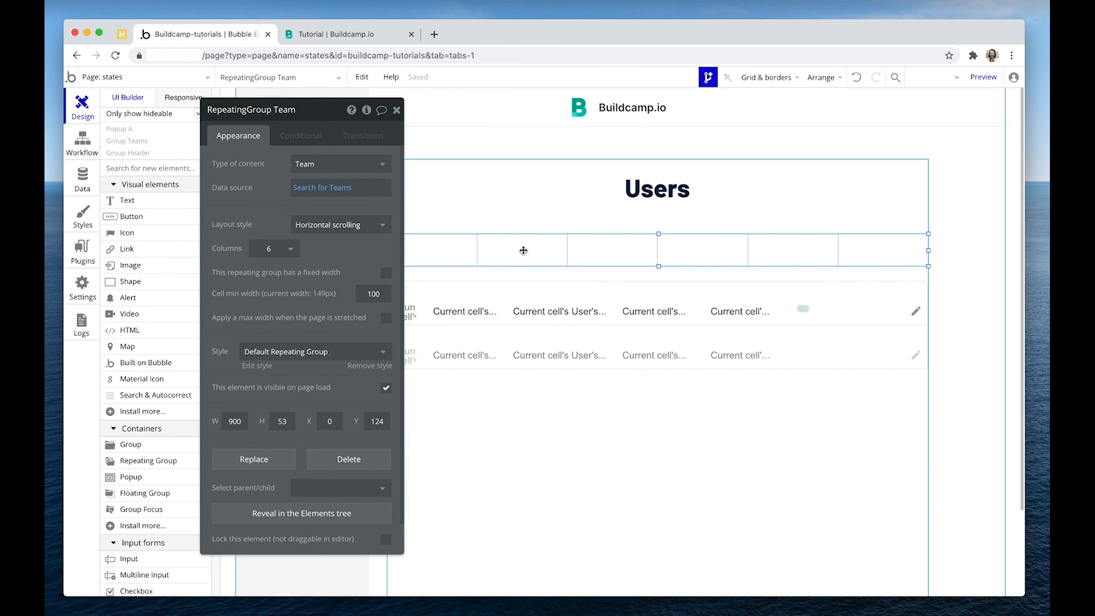
drag(283, 195, 235, 192)
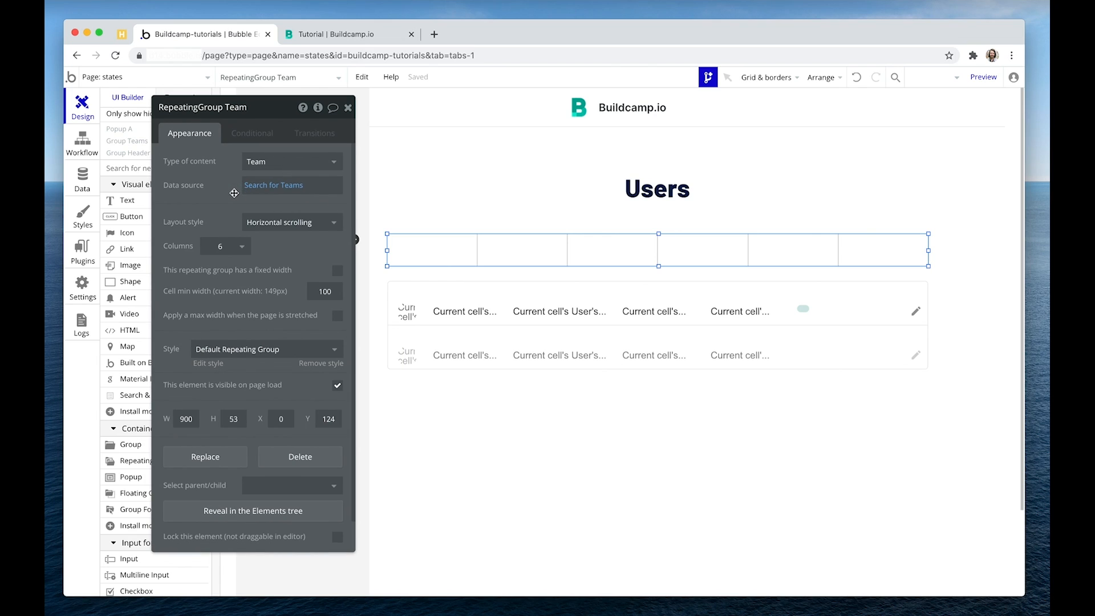
click(256, 188)
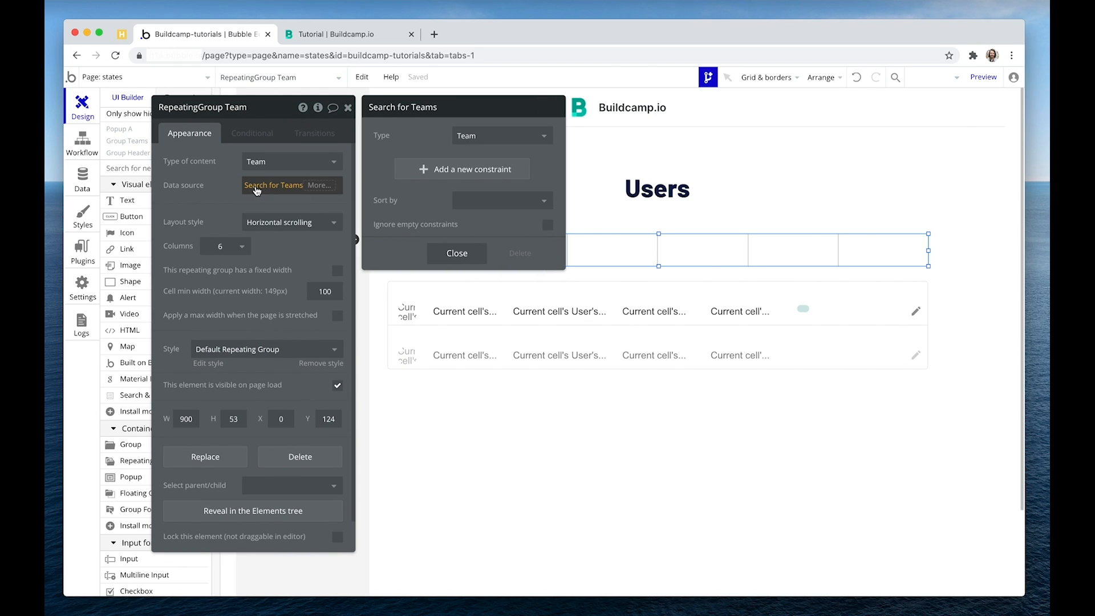
click(473, 198)
click(472, 221)
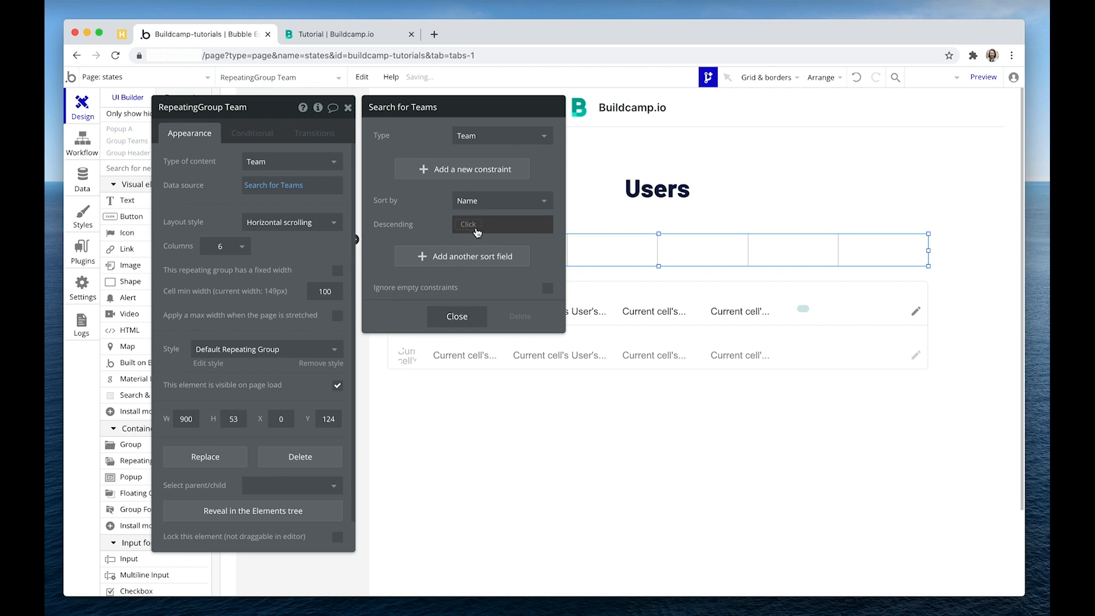
click(477, 275)
click(458, 318)
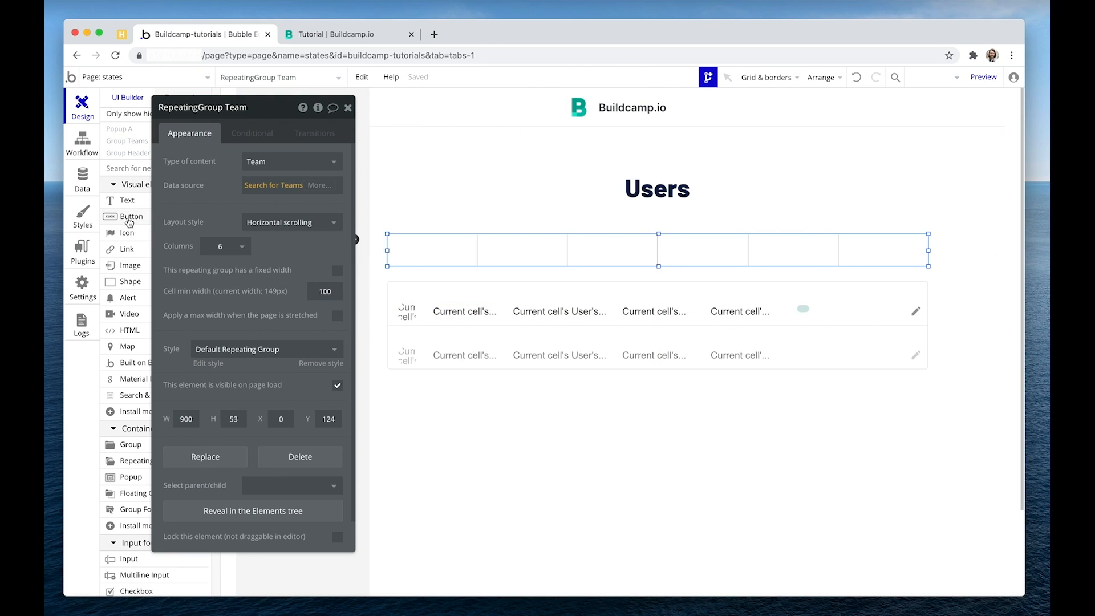
Draw a button about 137 by 37 px in the first cell of the team repeating group.
click(127, 216)
mouse_move(400, 237)
mouse_down()
mouse_move(467, 261)
mouse_move(440, 251)
mouse_move(470, 250)
mouse_up()
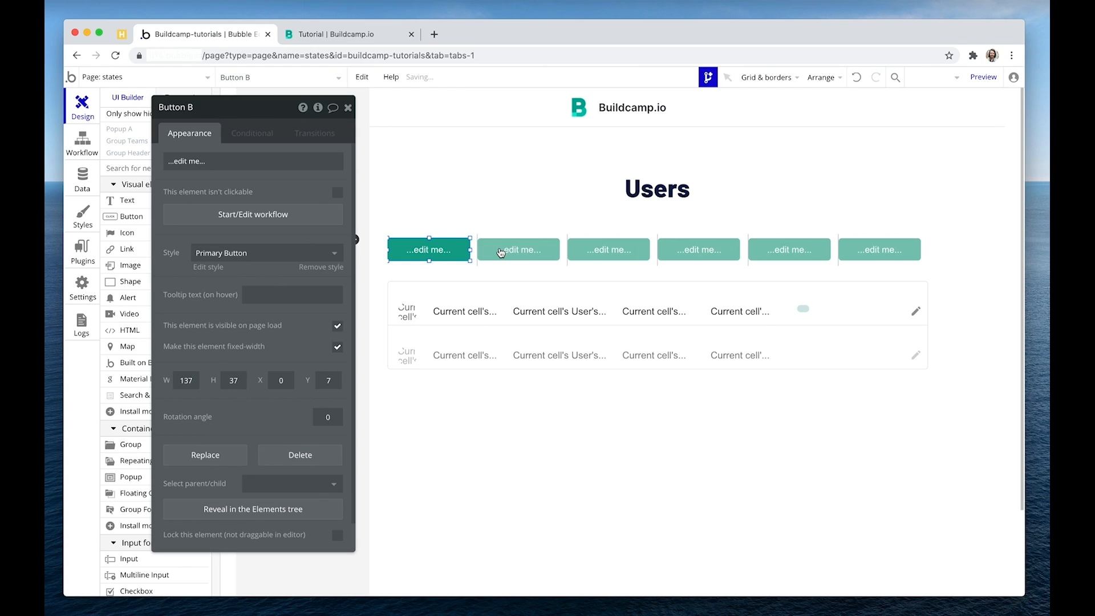
Detach the team repeating group from its style and set its separator to None.
click(499, 250)
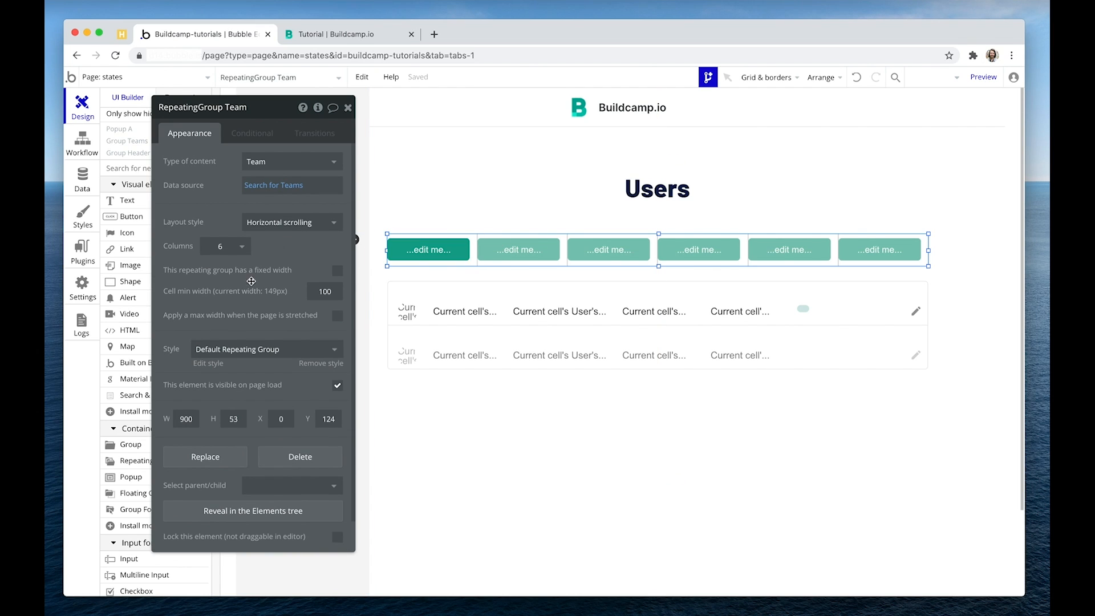
click(320, 370)
click(227, 270)
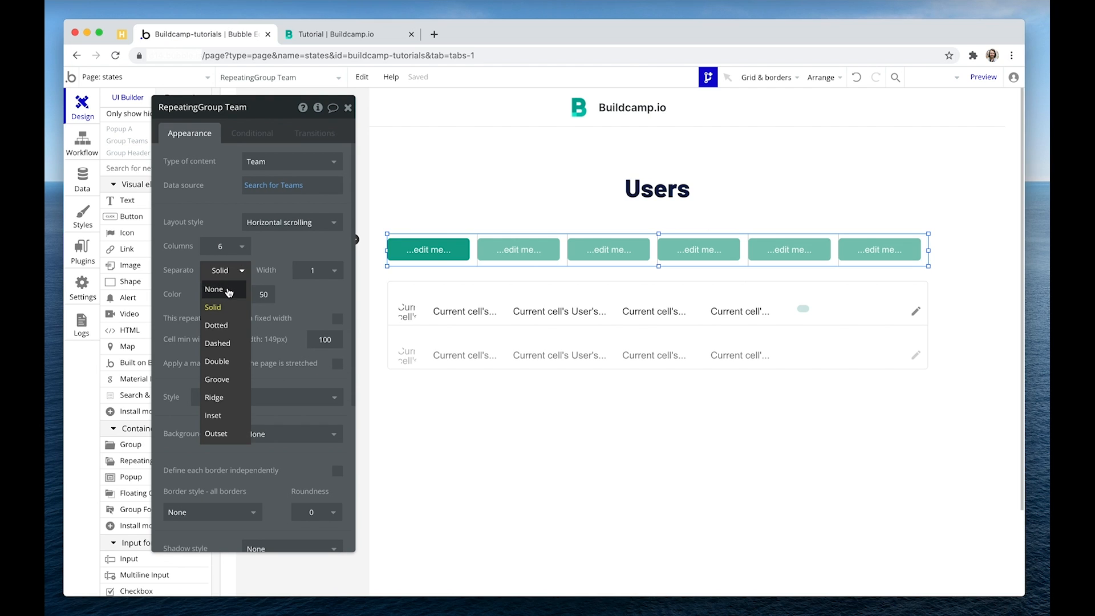
click(227, 289)
Enlarge the button in the first cell to about 44 px high at the cell's top edge and remove its style.
click(423, 248)
drag(433, 240, 431, 257)
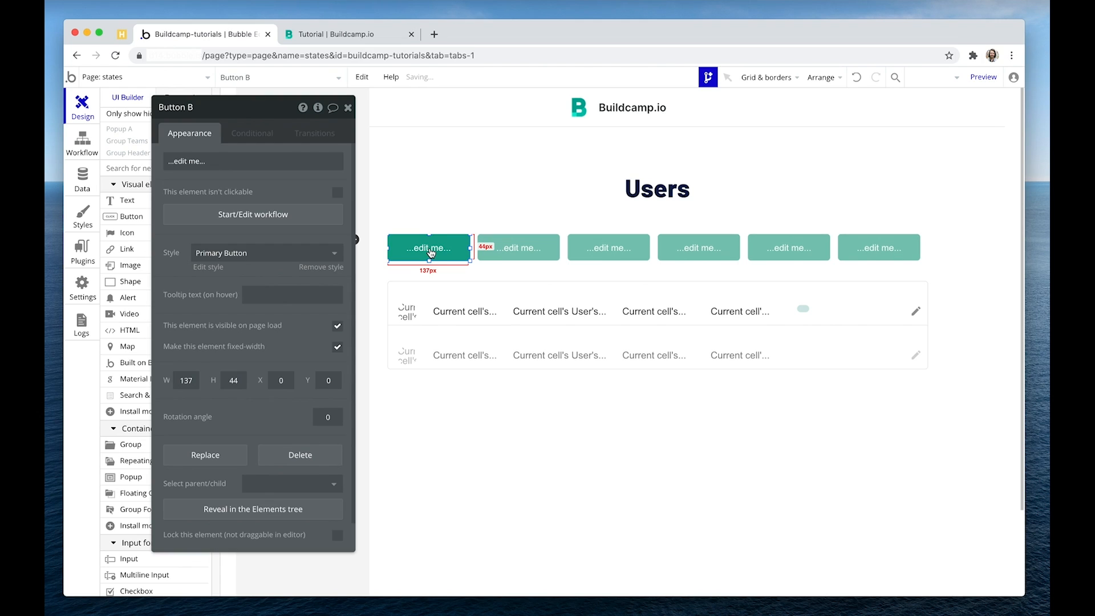
click(320, 267)
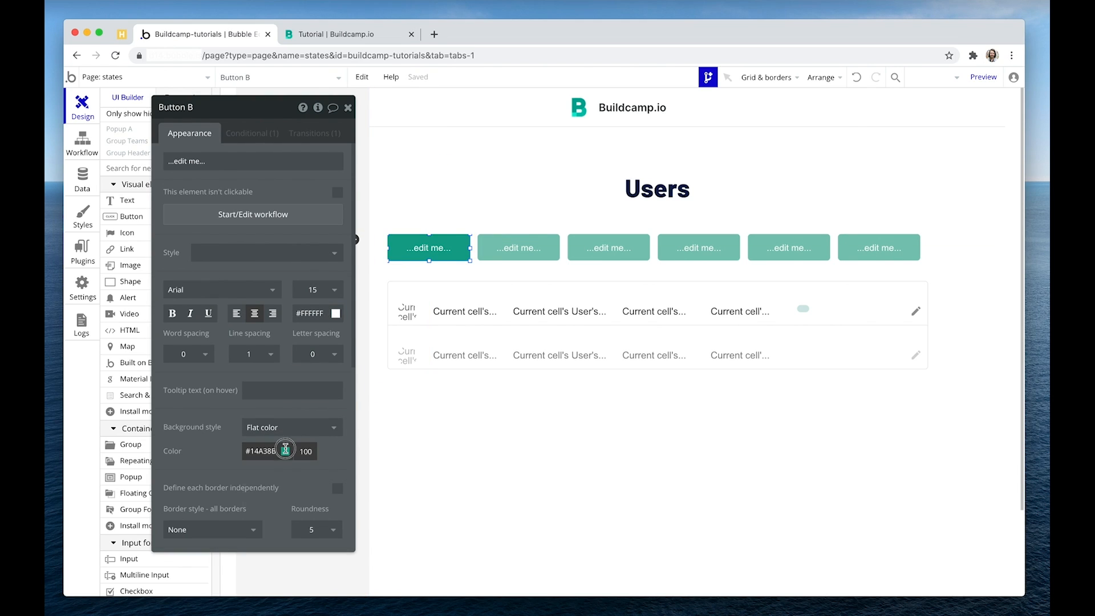
Set the button's font color to dark #2D2F38 and its flat background color to light grey #DEDEDE.
click(284, 451)
click(311, 559)
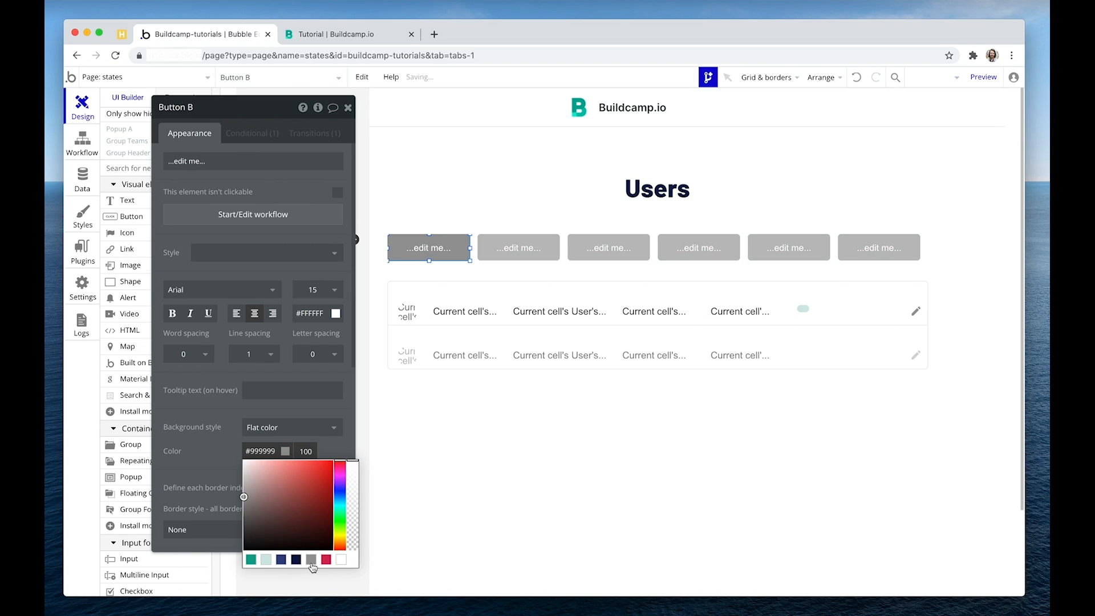
click(336, 313)
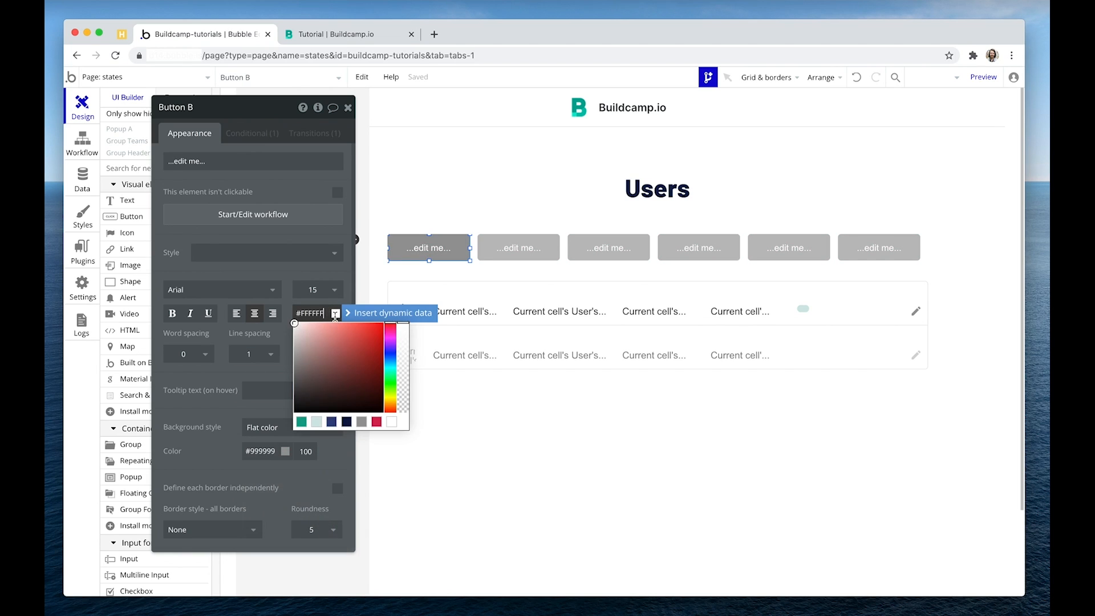
click(346, 422)
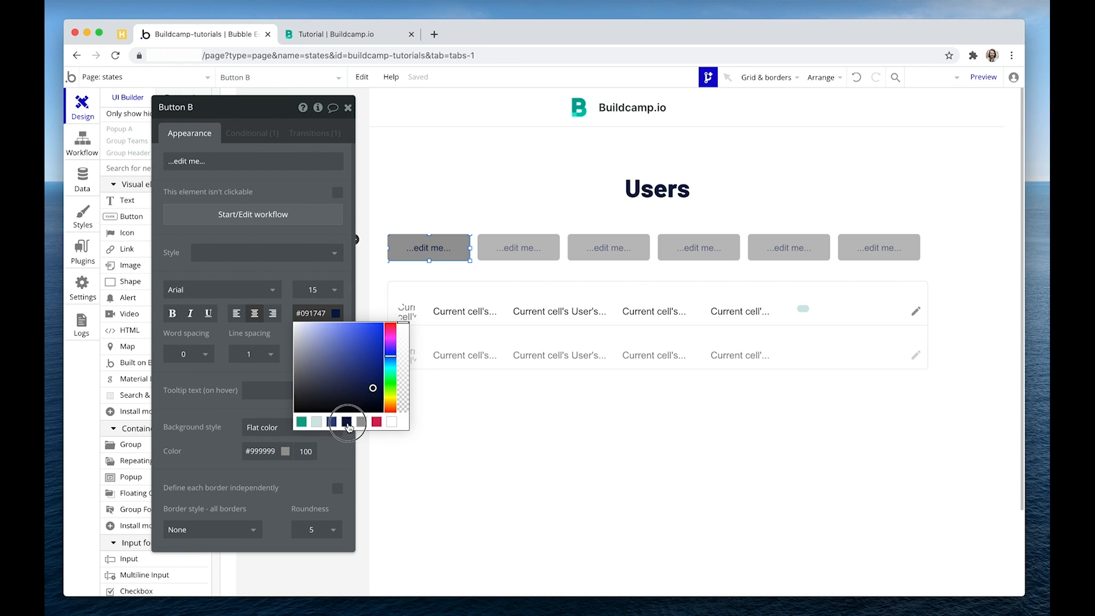
click(311, 392)
click(287, 451)
click(243, 472)
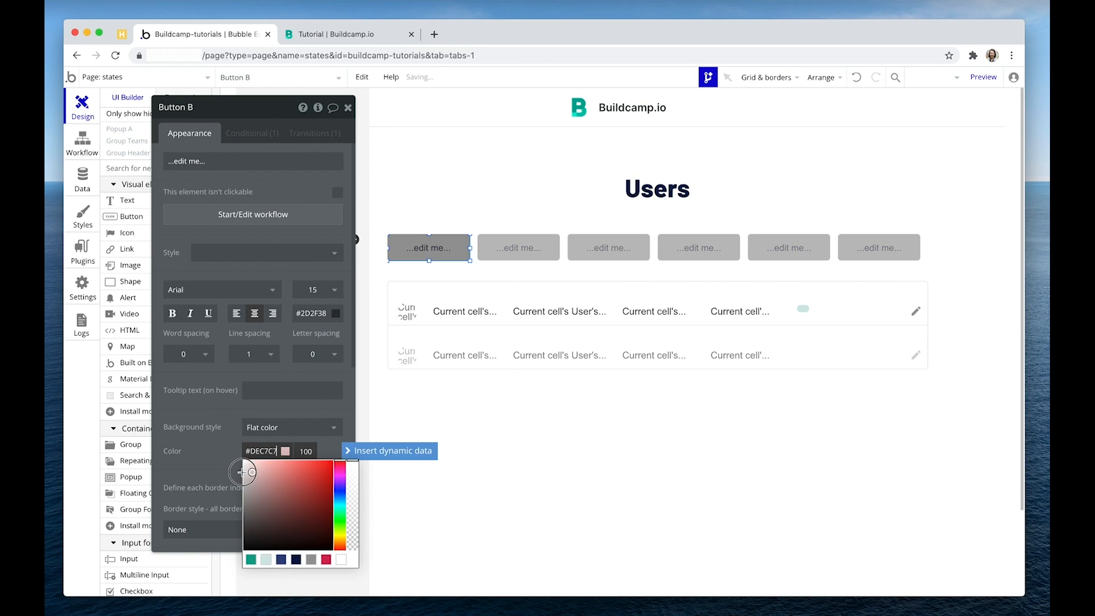
Replace the button's placeholder label with the dynamic value Current cell's Team's Name.
triple_click(225, 159)
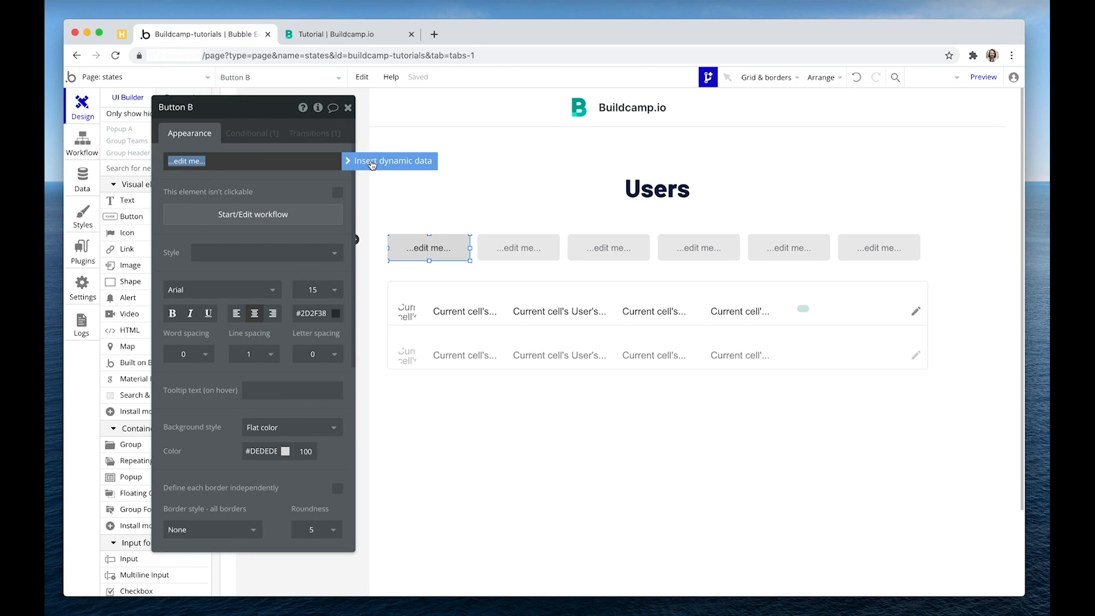
click(371, 161)
click(228, 195)
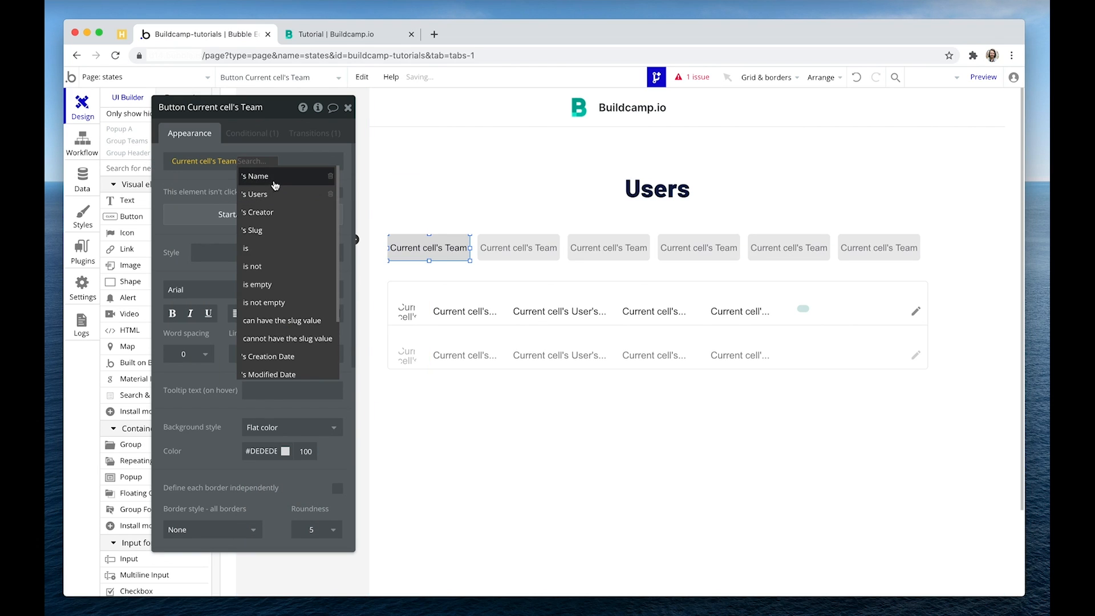
click(273, 178)
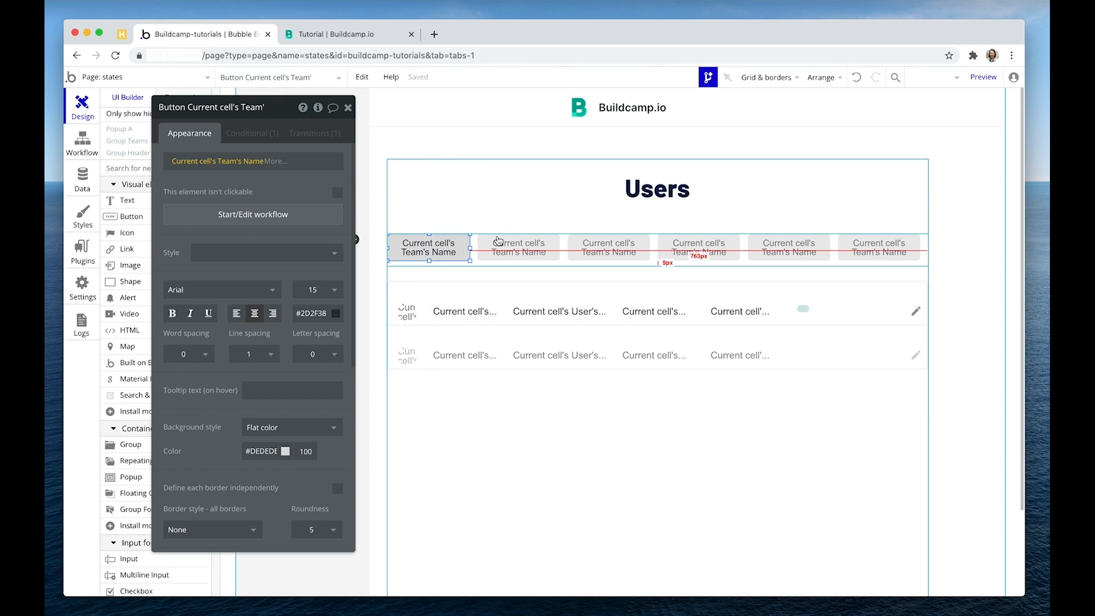
Reload the live page preview to check the team buttons, and return to the editor.
click(355, 33)
click(365, 81)
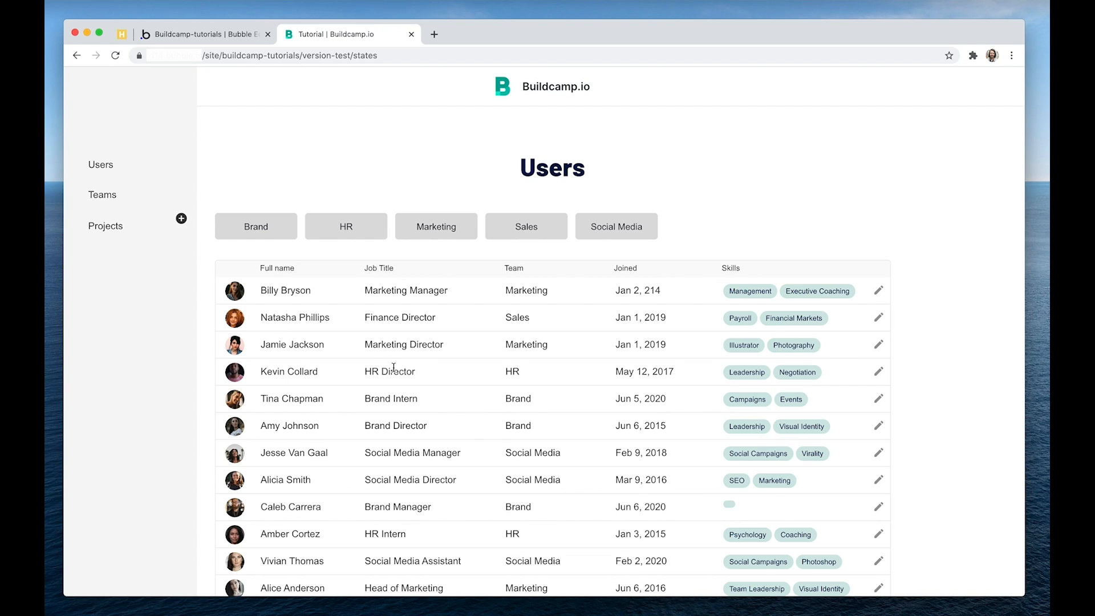
click(254, 34)
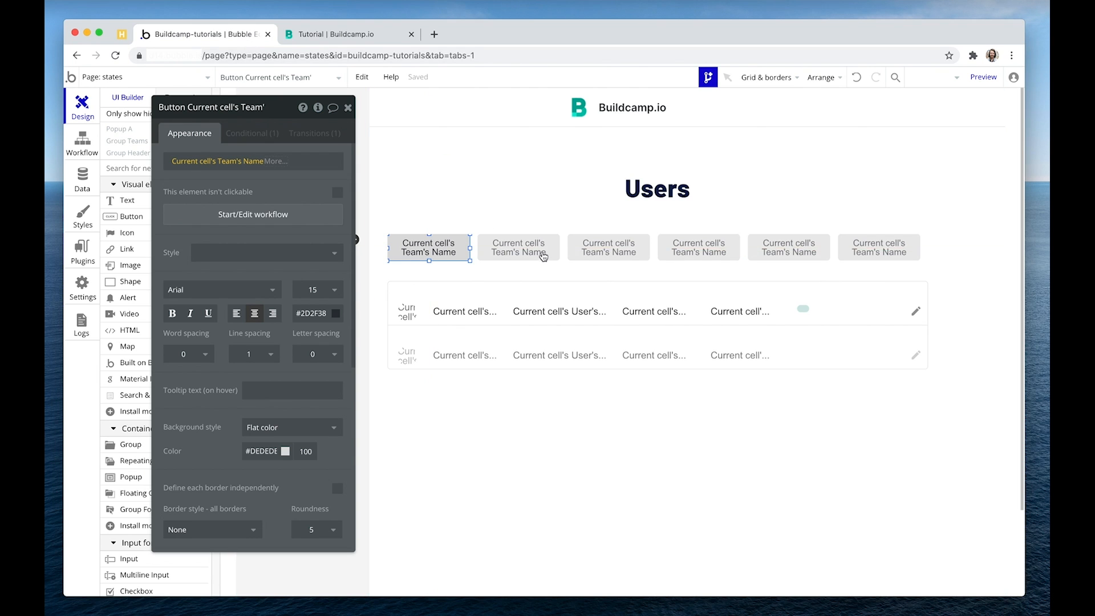
Delete the existing condition from the team name button.
click(546, 255)
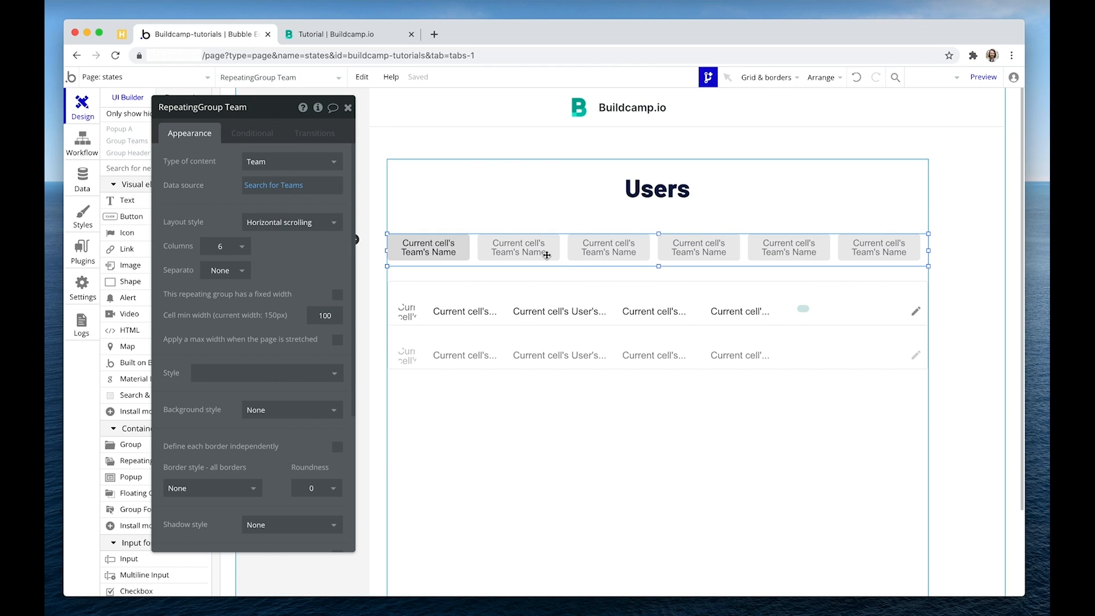
click(455, 249)
click(261, 135)
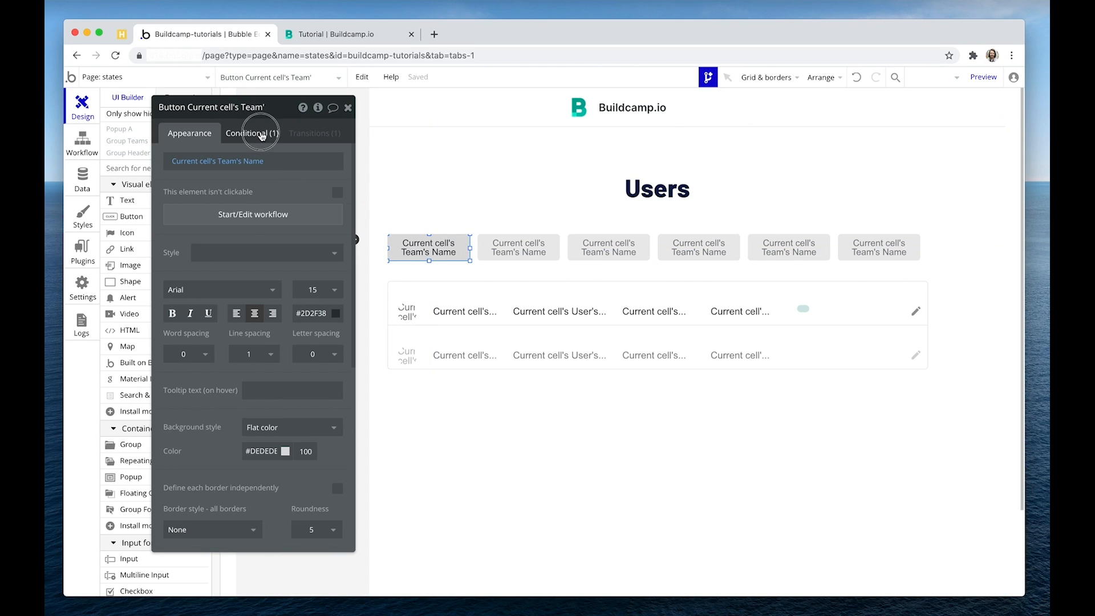
click(309, 159)
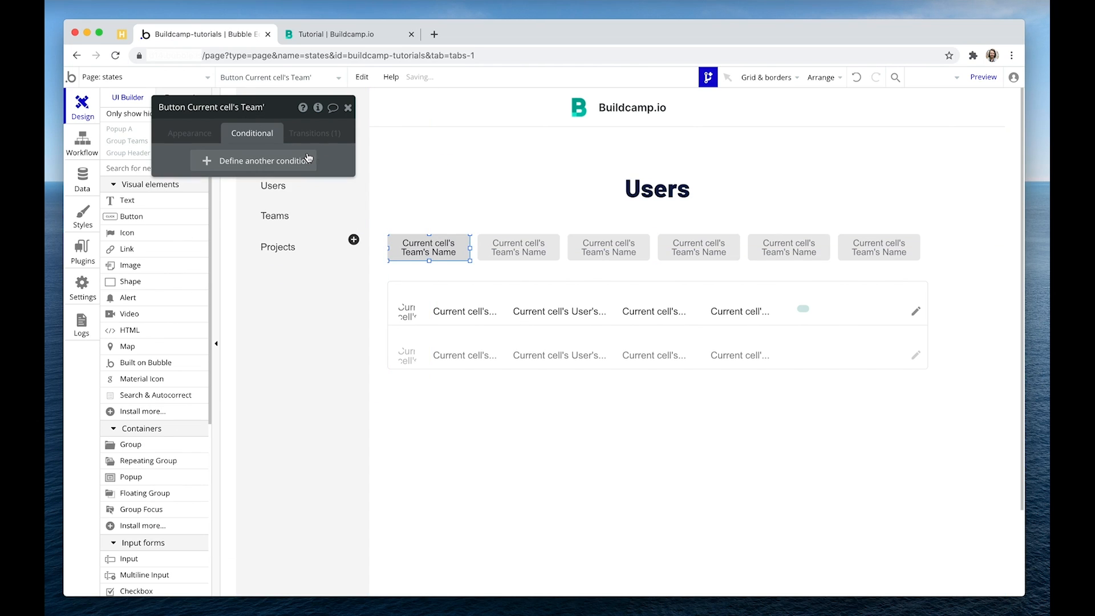
Create a workflow for when the team name button is clicked and add a Set state element action to it.
click(199, 134)
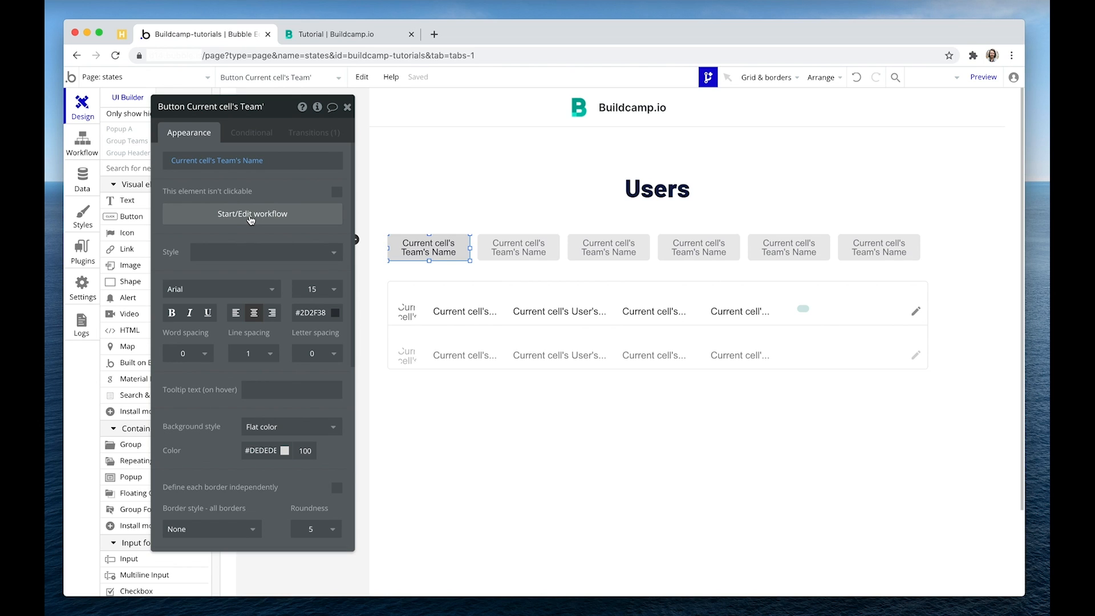
click(251, 217)
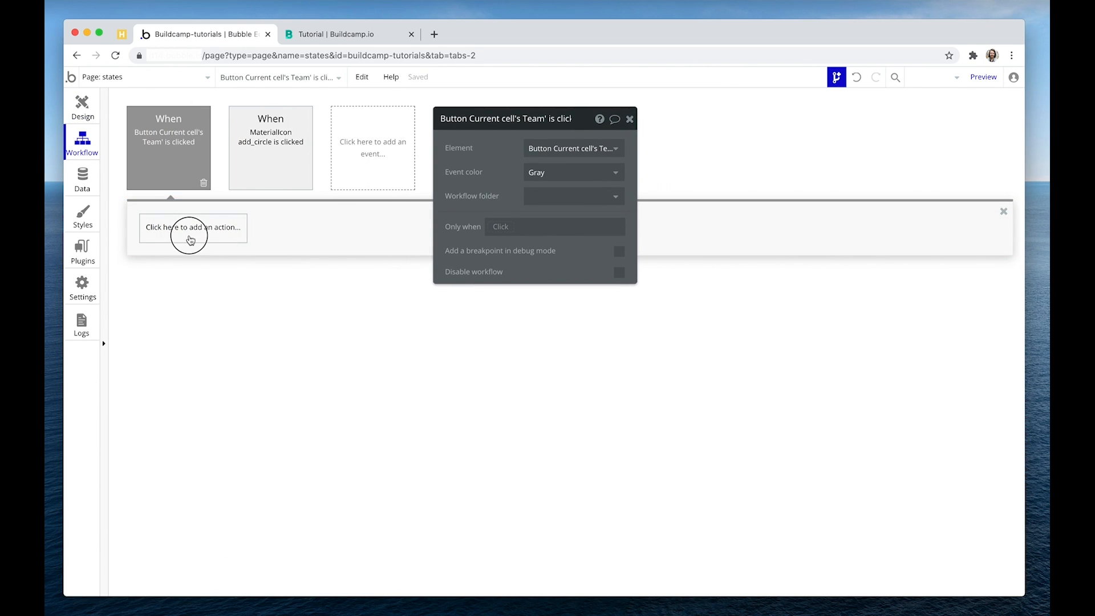
click(191, 240)
mouse_move(202, 390)
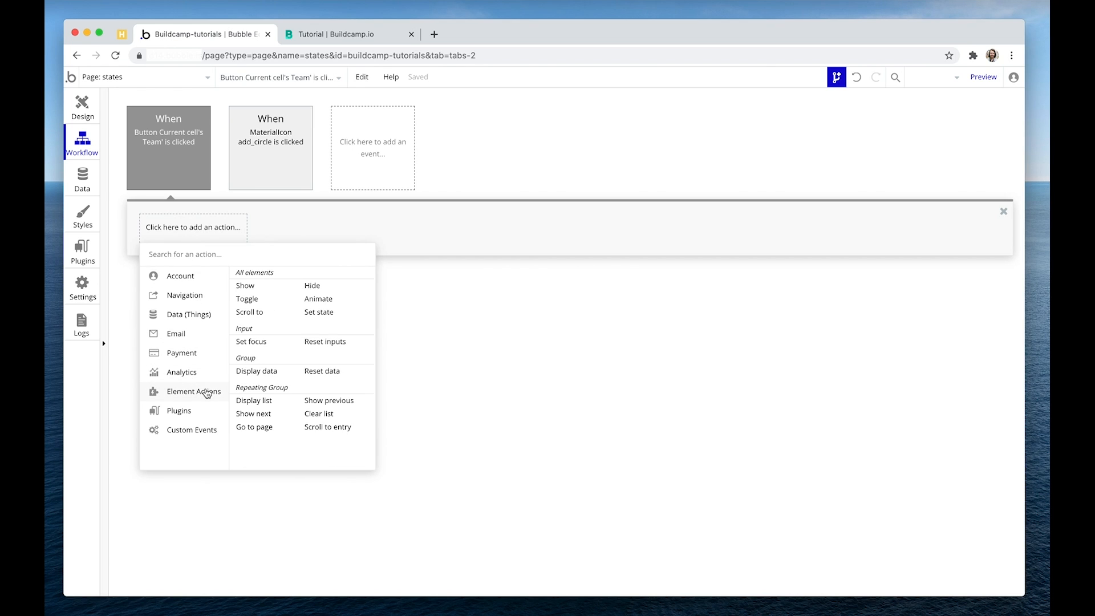
click(318, 313)
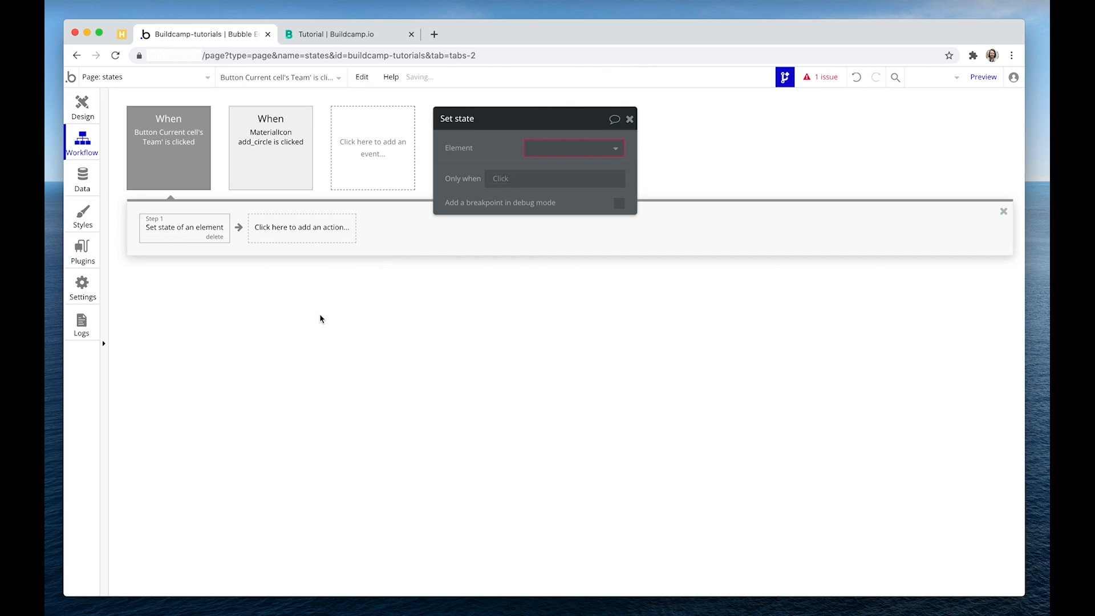
Choose the states page as the element of the Set state action and view the page in the live preview.
drag(505, 144, 499, 152)
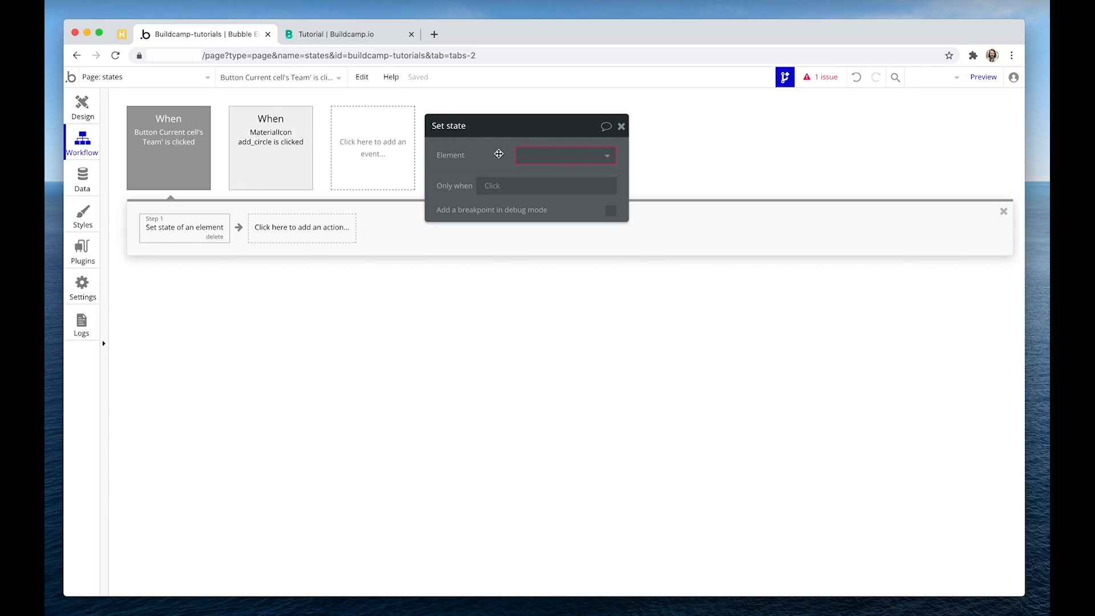
click(560, 156)
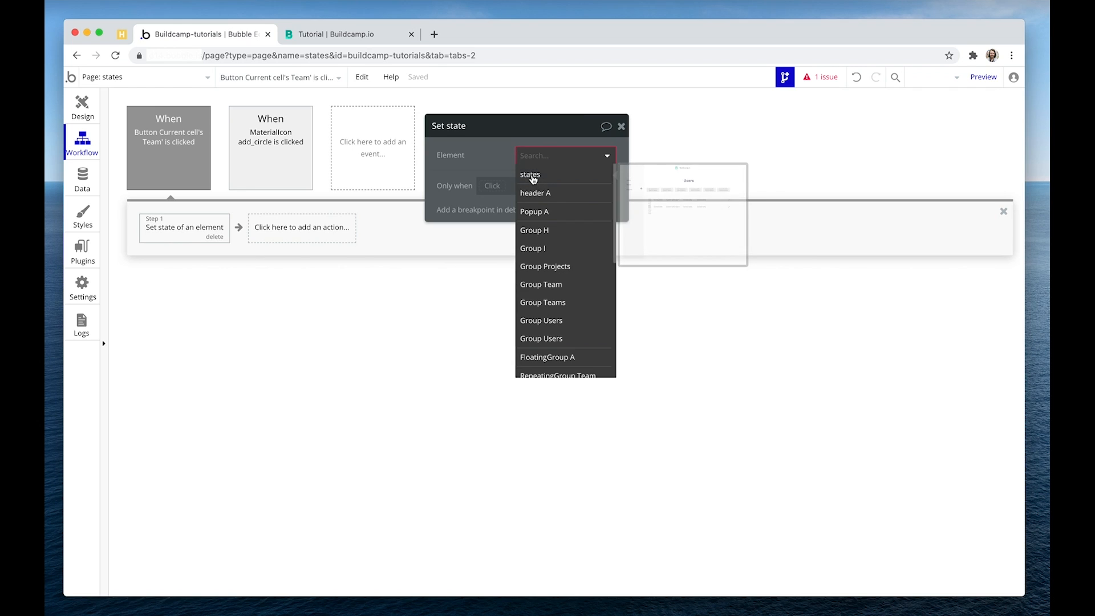
click(531, 175)
click(336, 35)
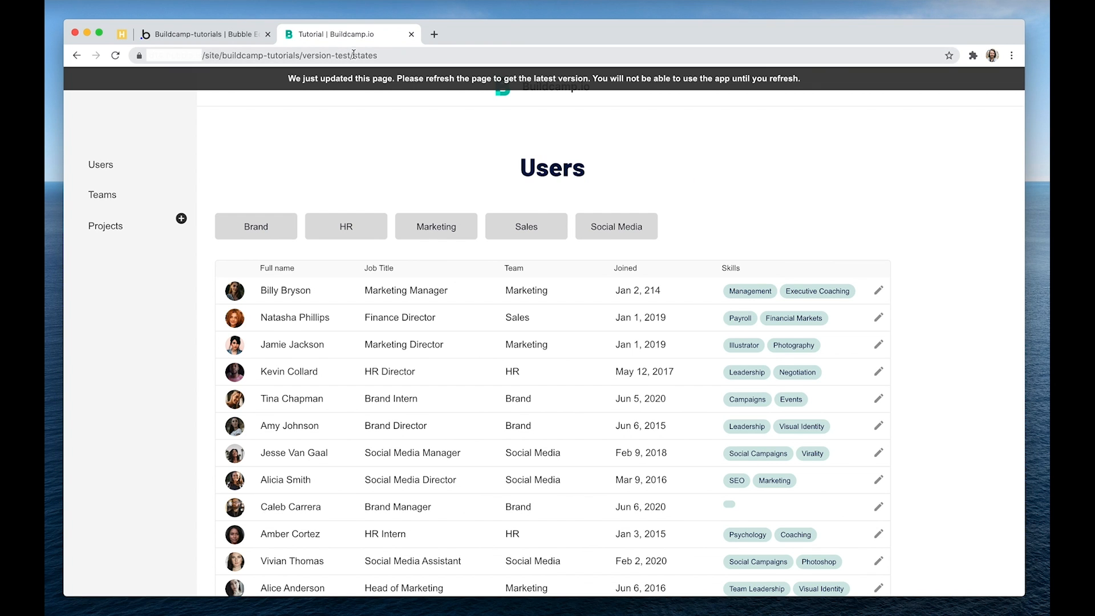
Return to the workflow editor and delete the existing Team custom state from the states page.
double_click(365, 55)
click(219, 39)
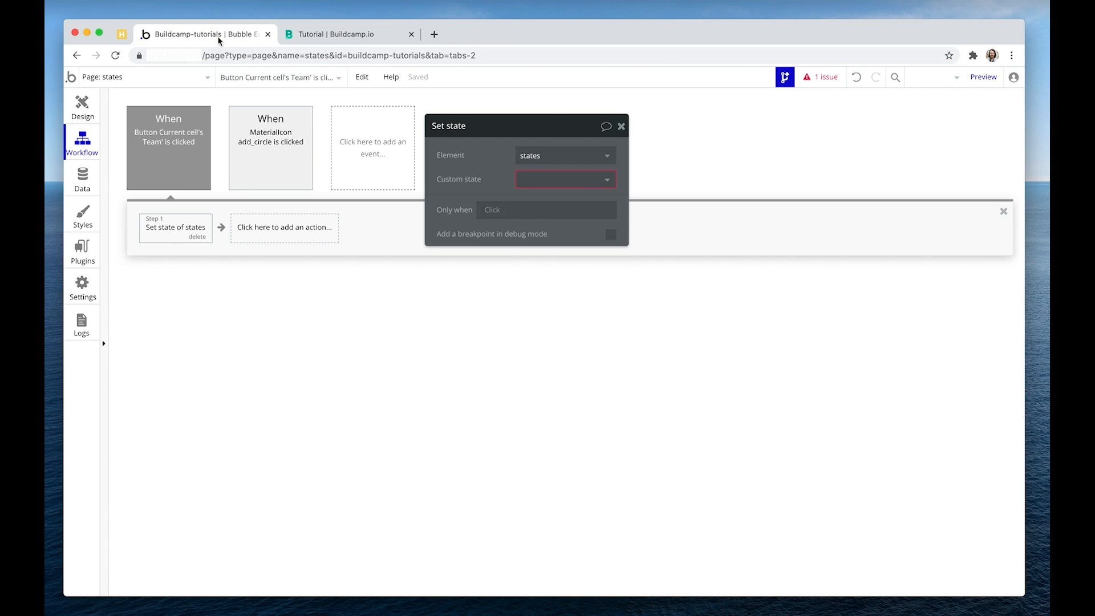
drag(460, 157, 459, 163)
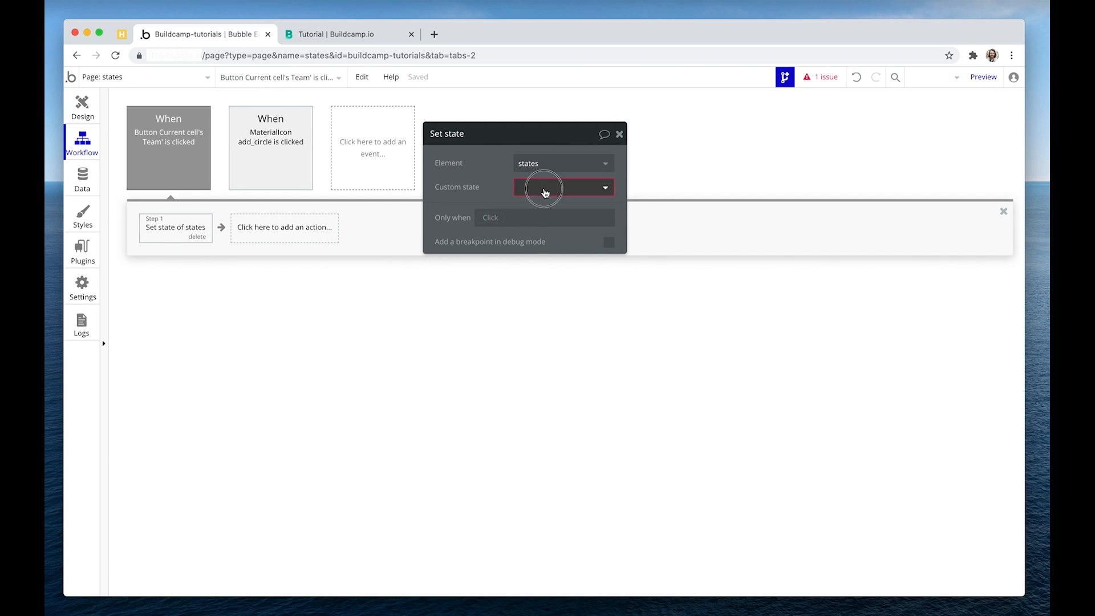
click(545, 192)
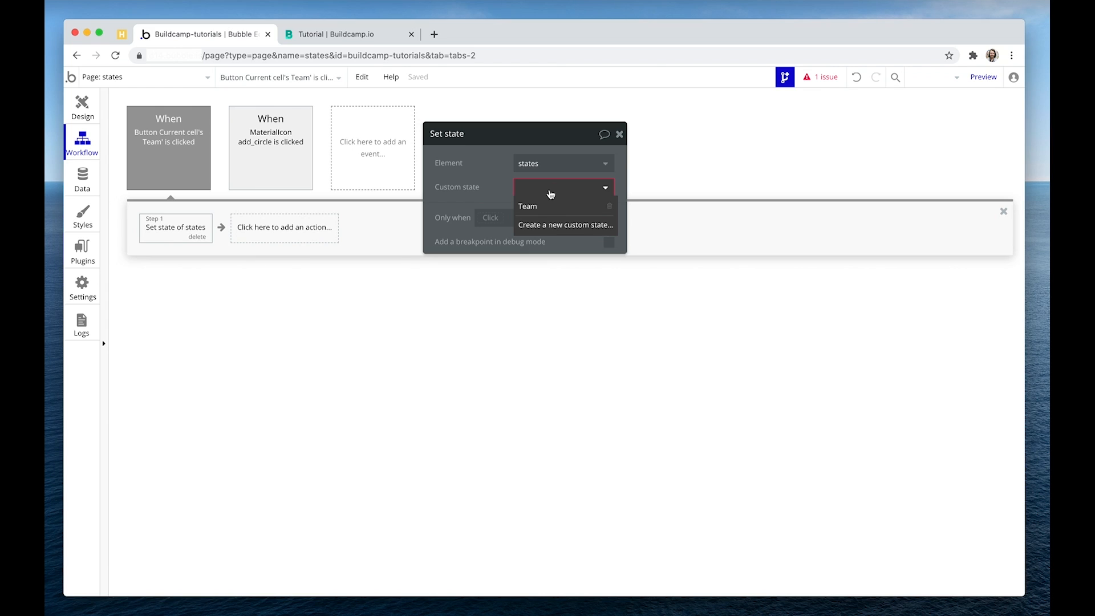
click(609, 206)
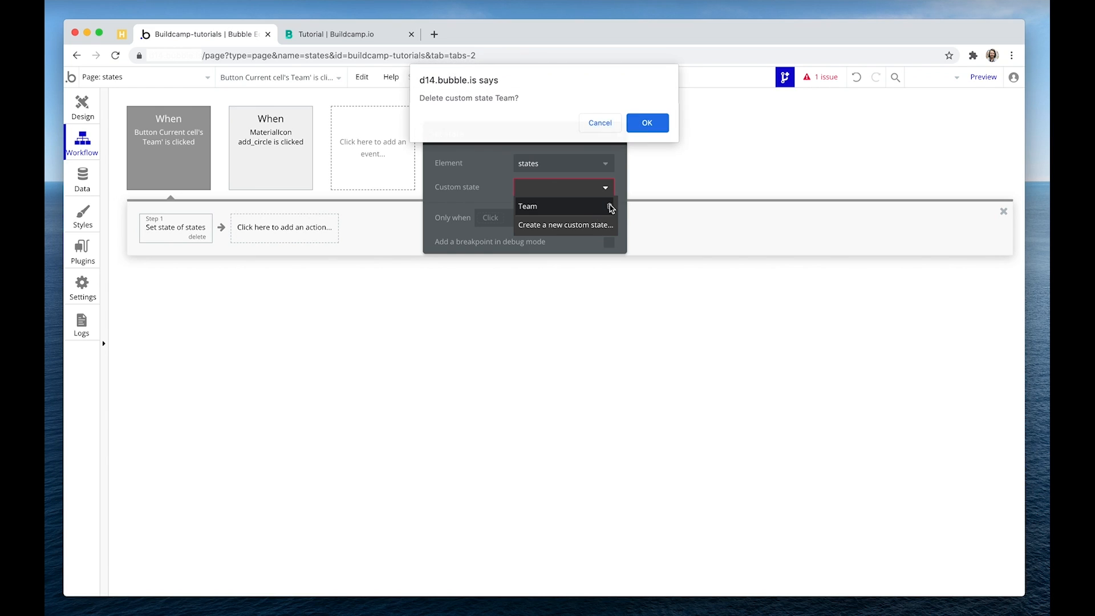
key(Return)
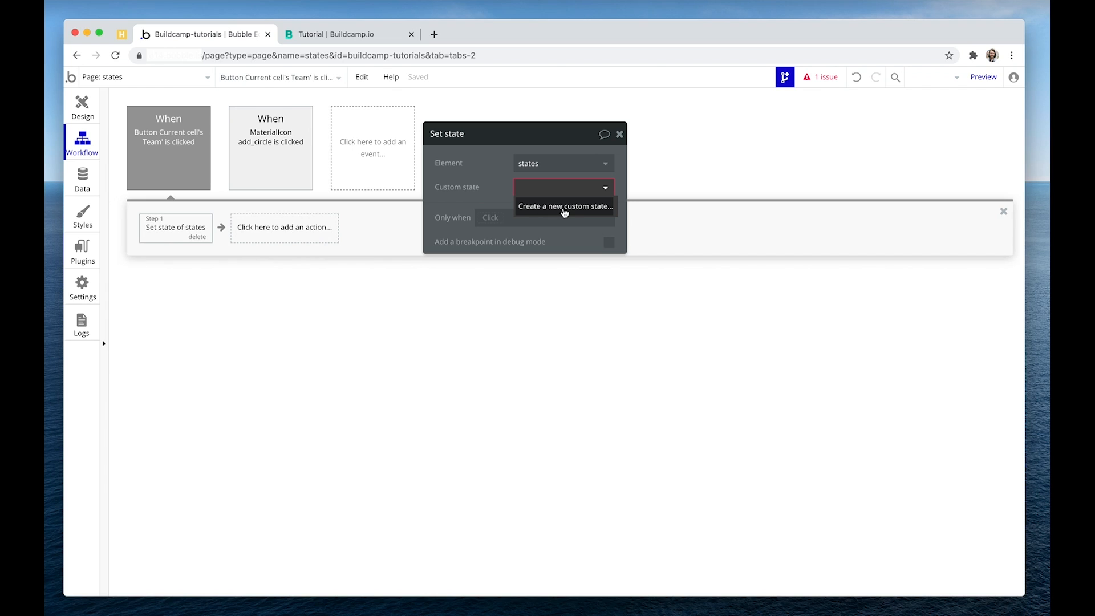
Create a new custom state named team with the state type Team for the Set state action.
click(564, 211)
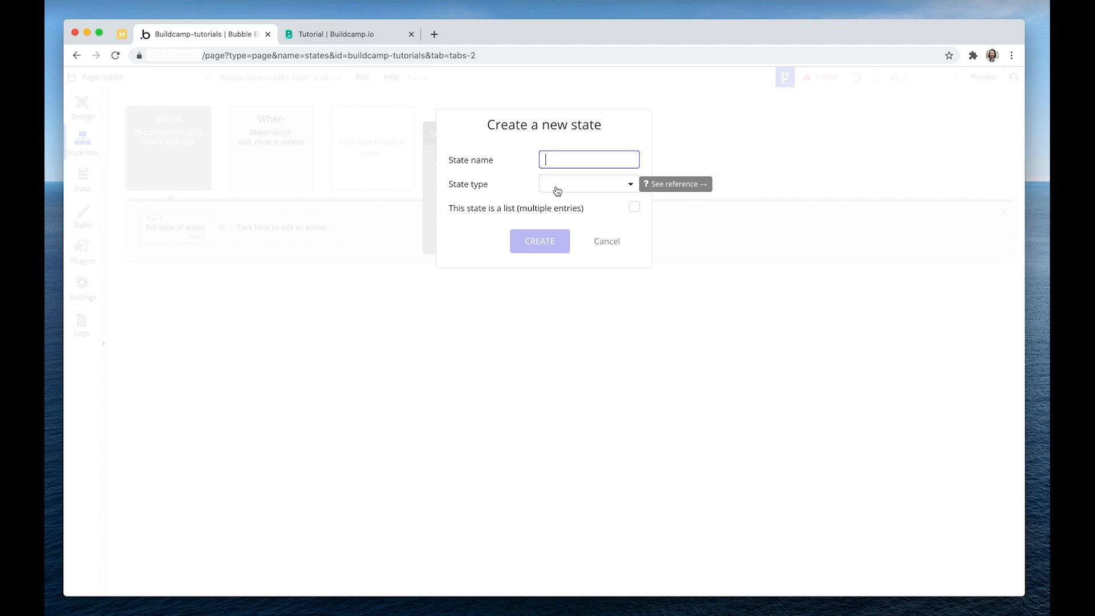
click(557, 190)
scroll(567, 227, down, 4)
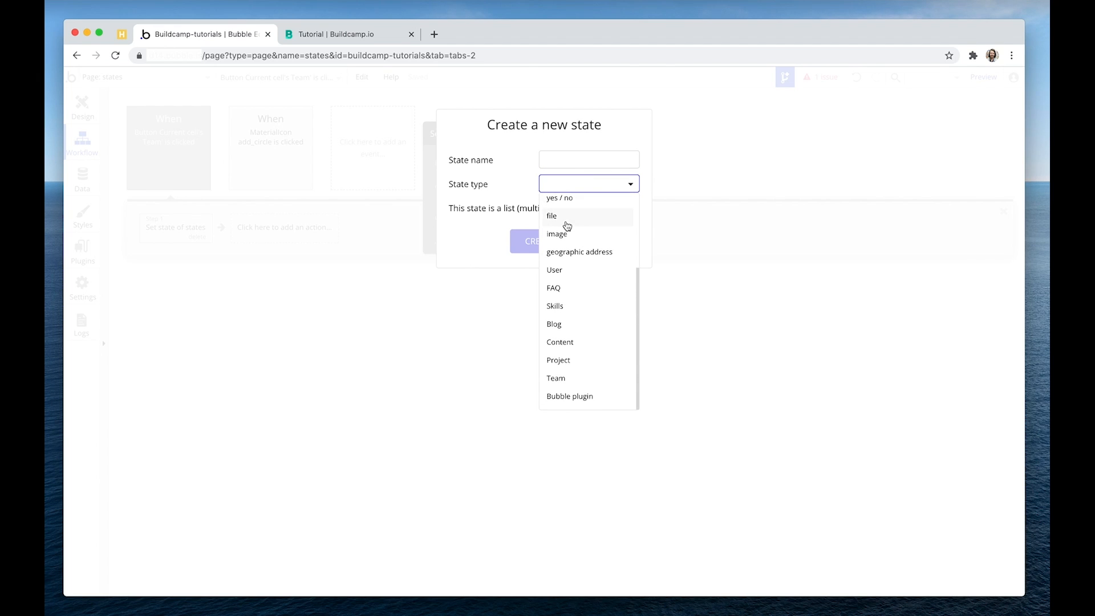
click(568, 381)
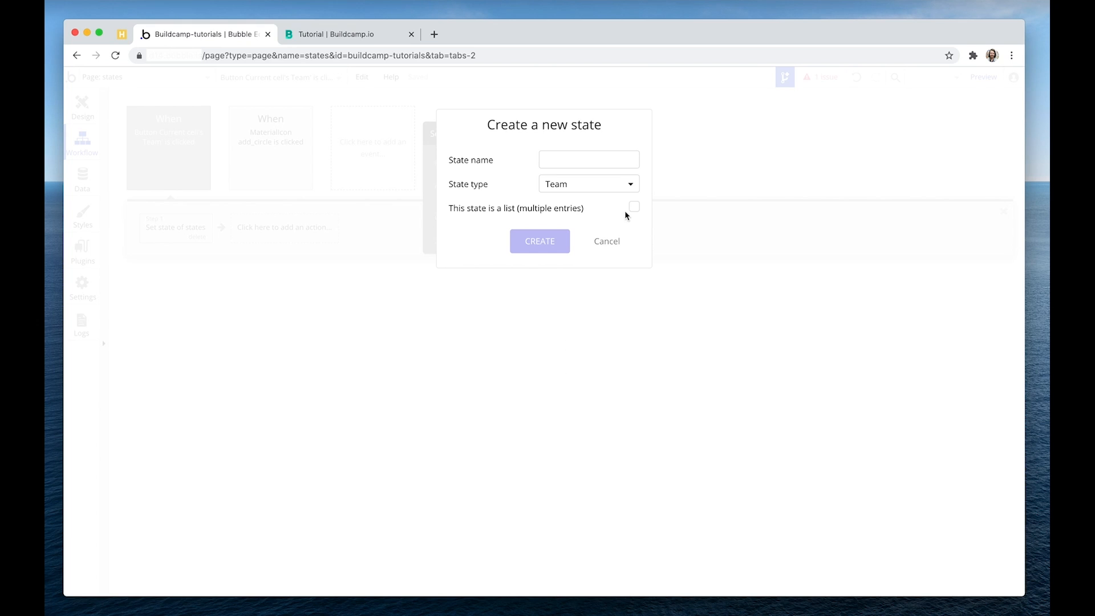
click(589, 160)
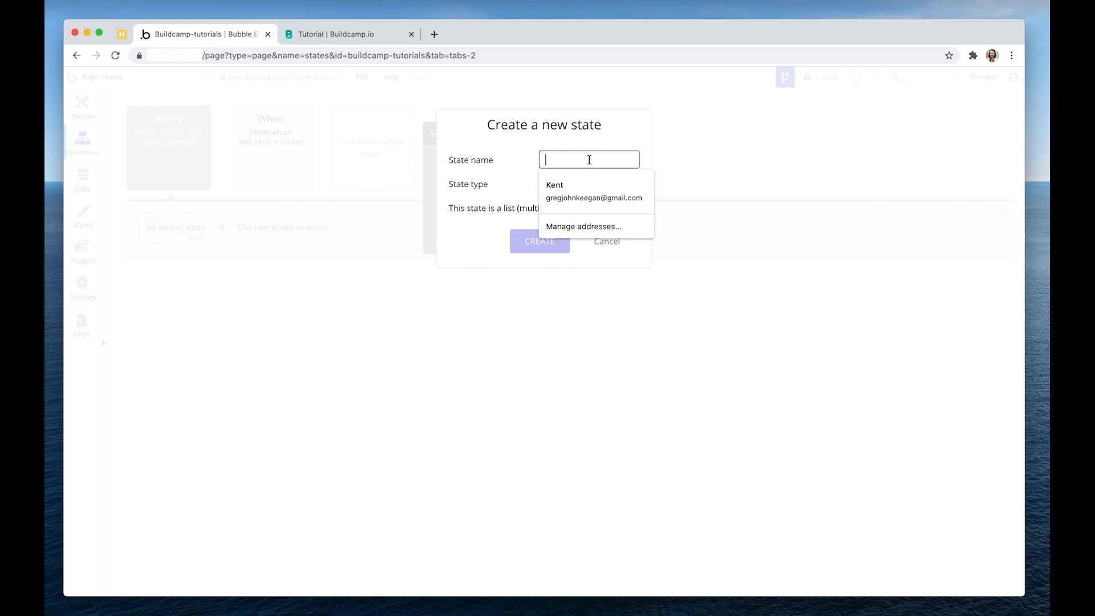
click(516, 177)
click(556, 164)
text(r)
text(eam)
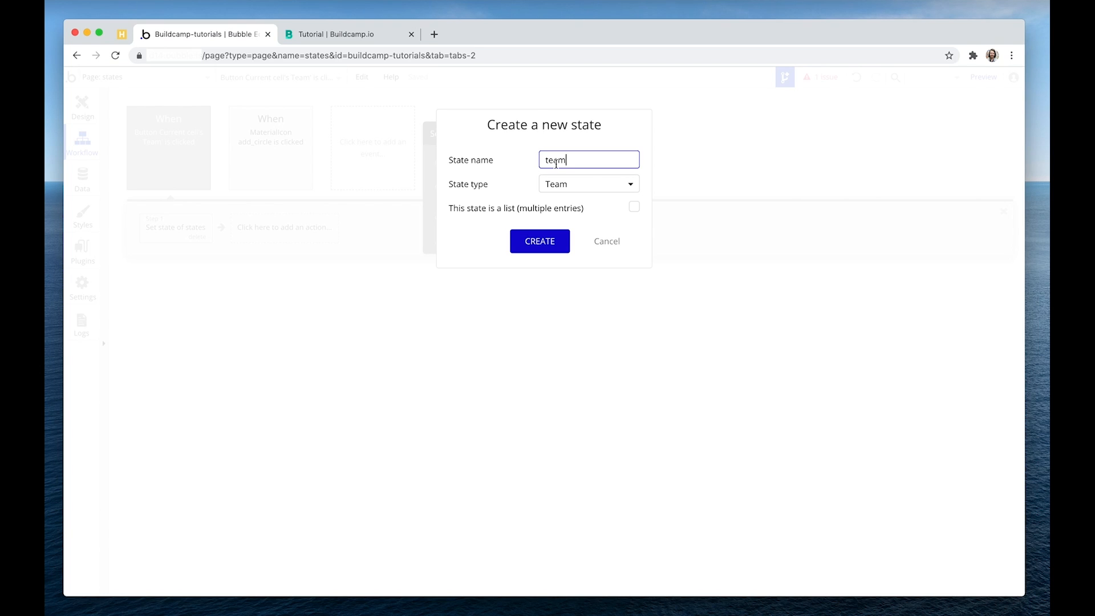
click(550, 242)
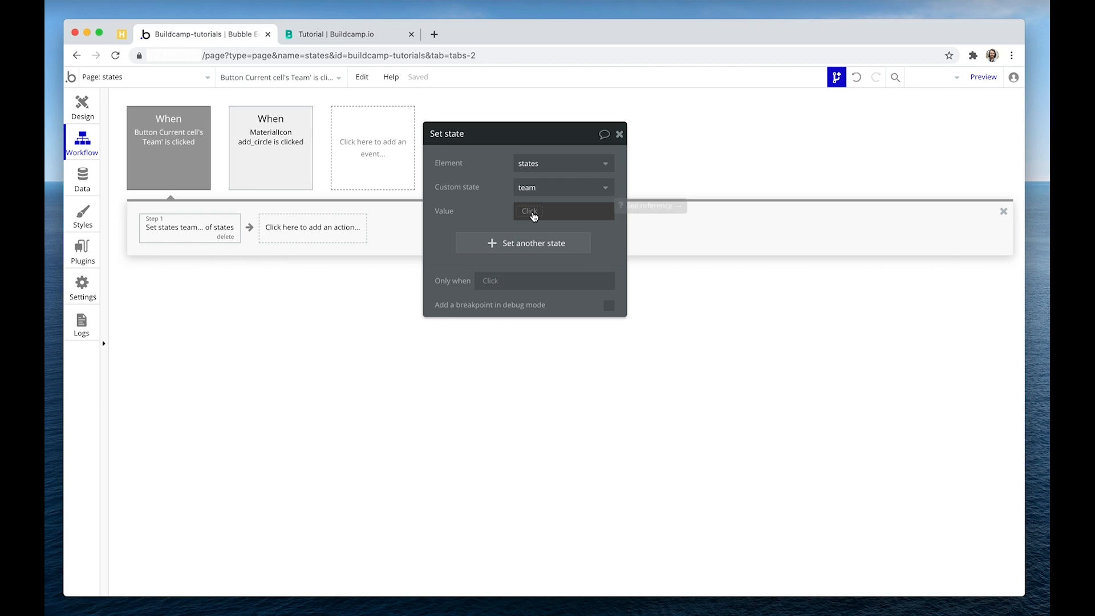
Set the value of the team custom state to Current cell's Team.
click(533, 215)
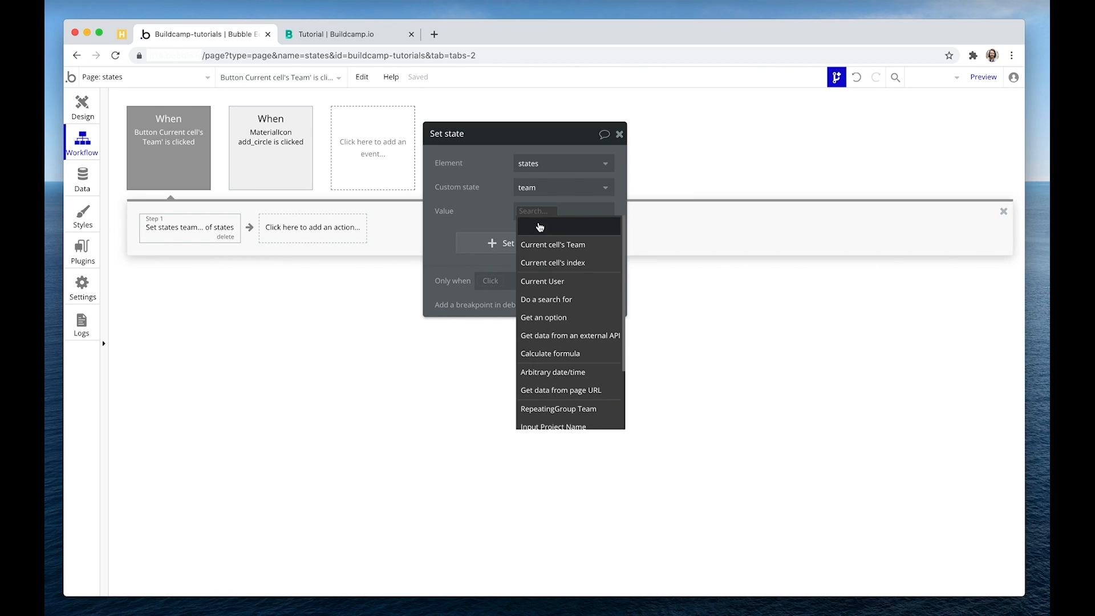
click(541, 246)
click(484, 219)
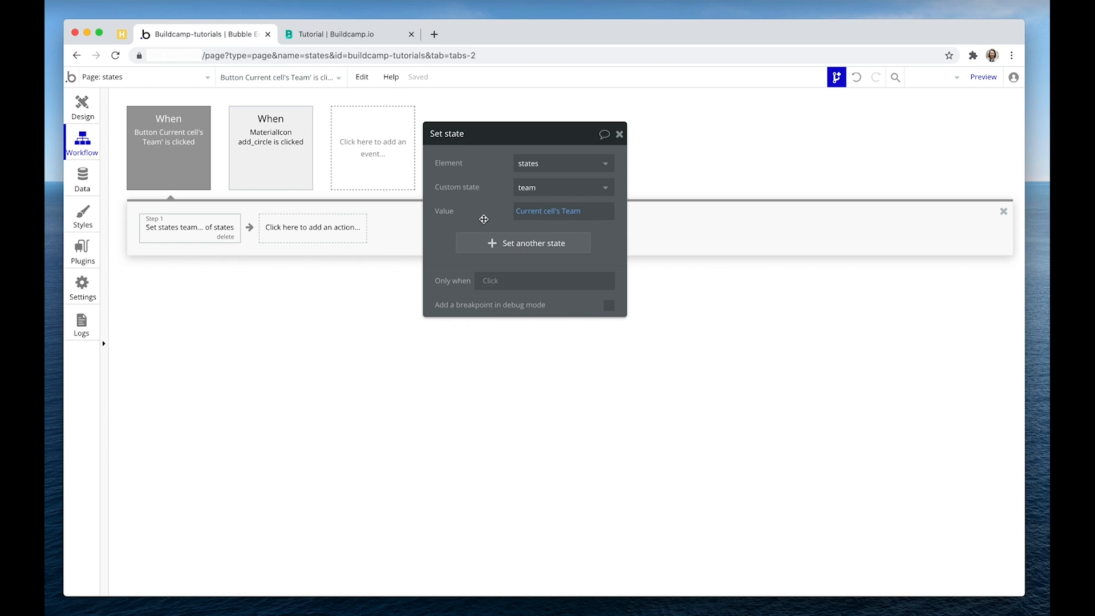
drag(486, 201, 488, 211)
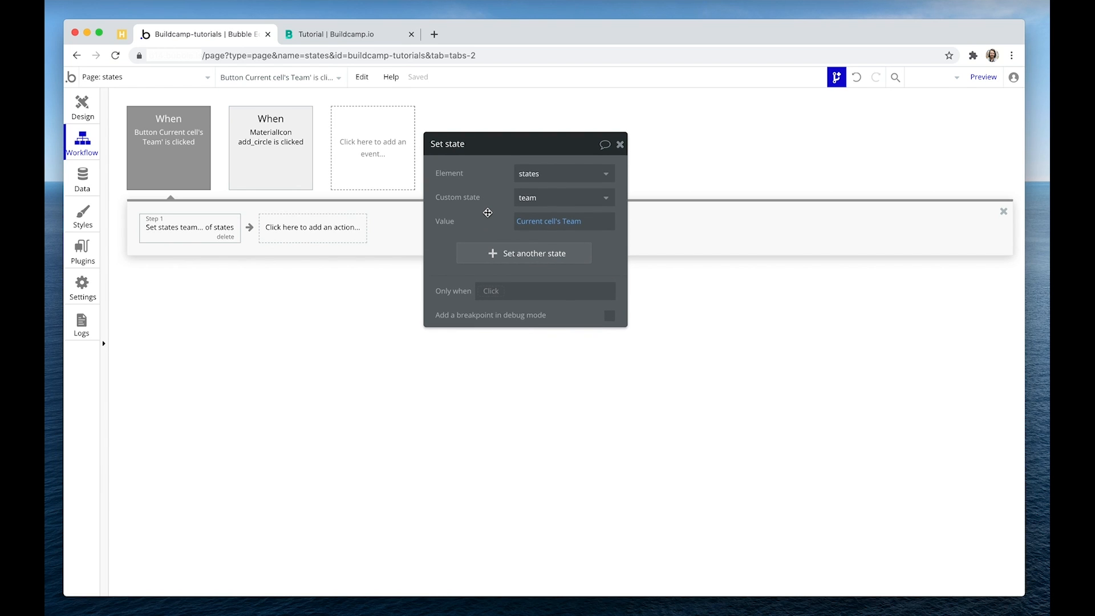
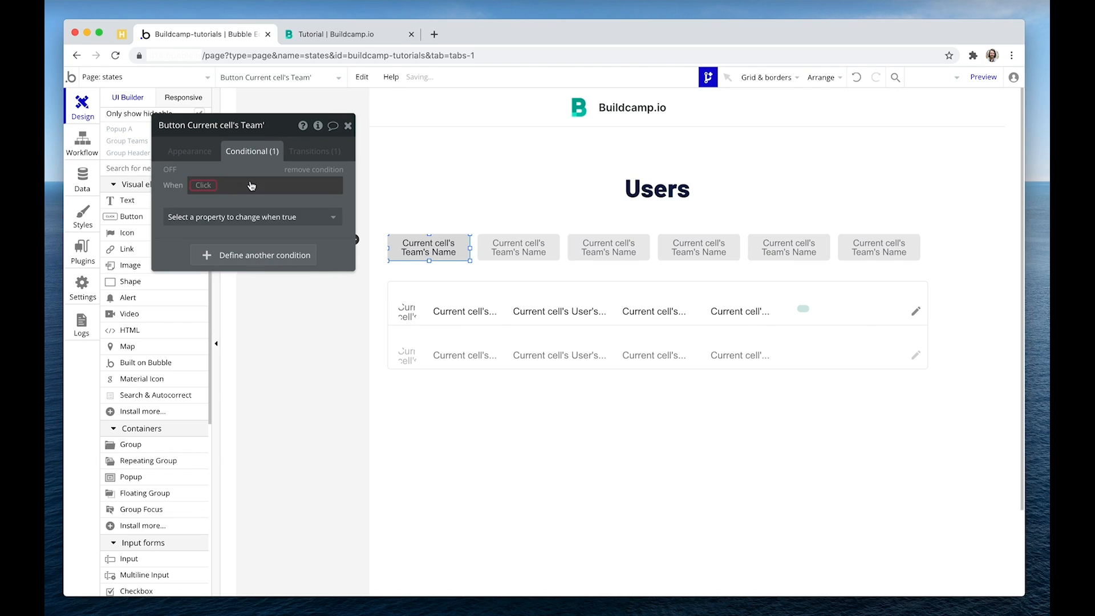
Define the team button's condition as states's team is Current cell's Team.
click(205, 186)
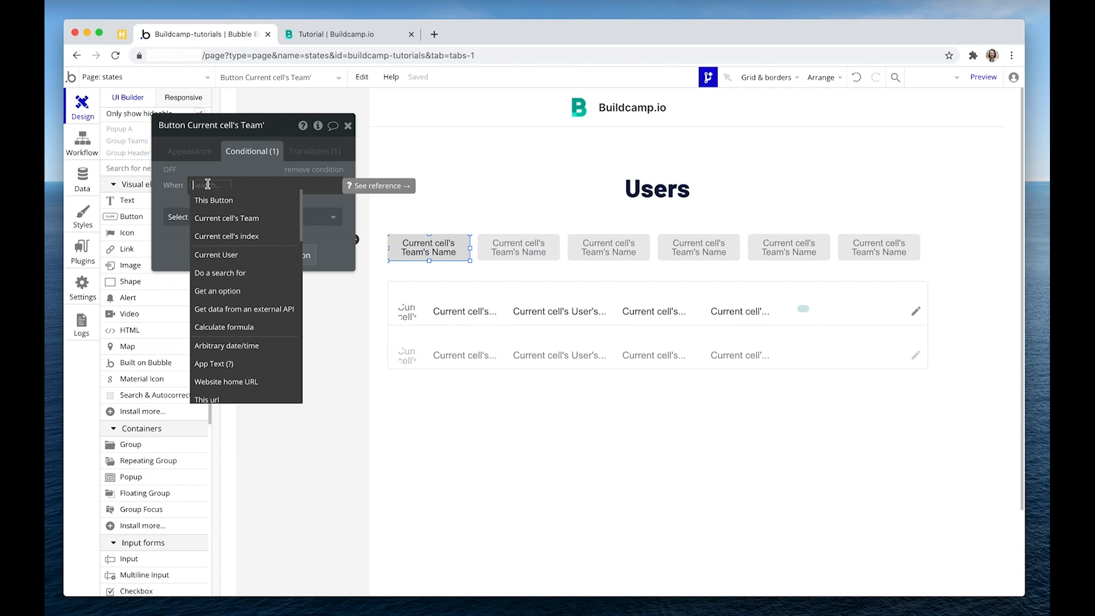
text(st)
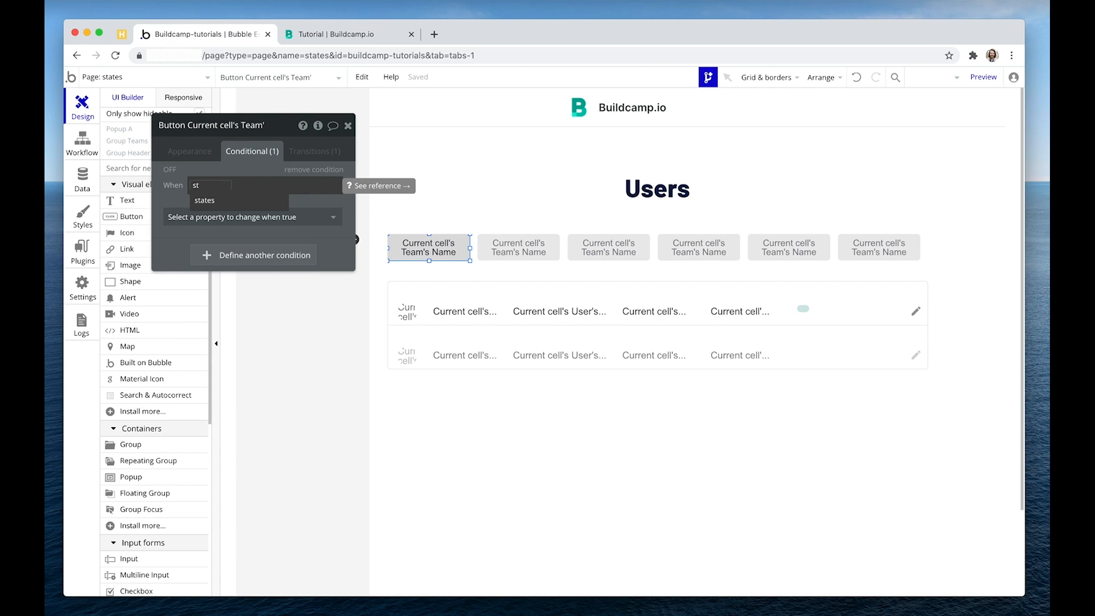
click(212, 201)
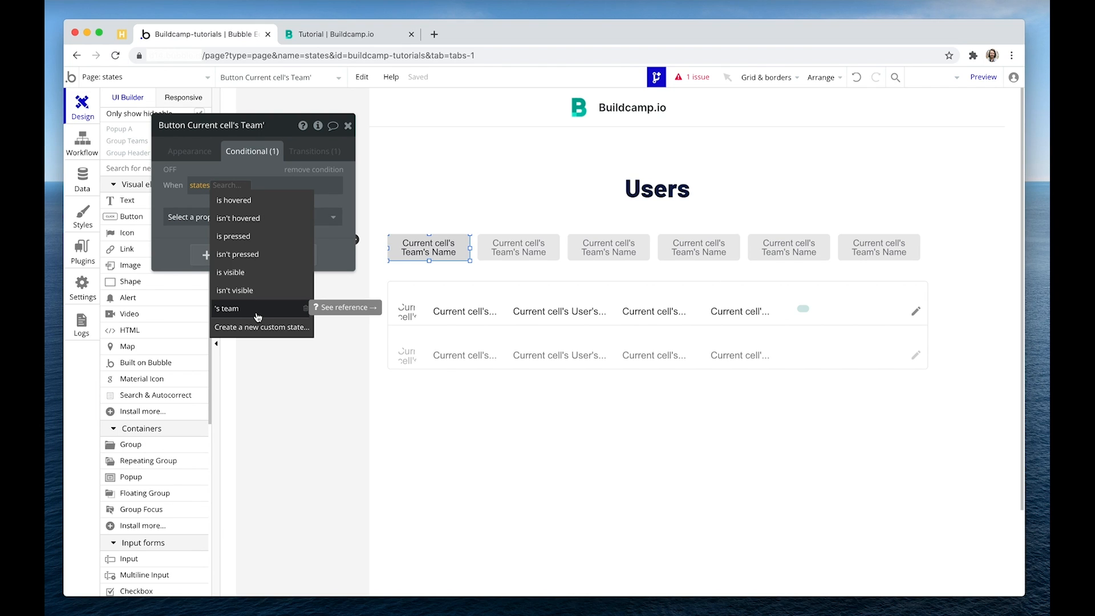
click(257, 314)
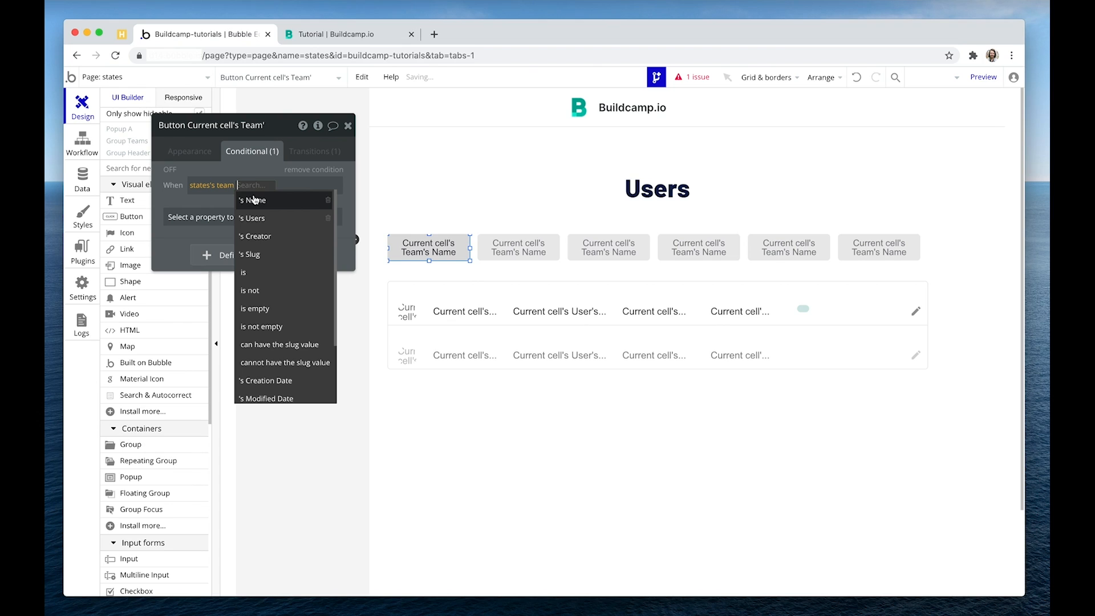
click(245, 273)
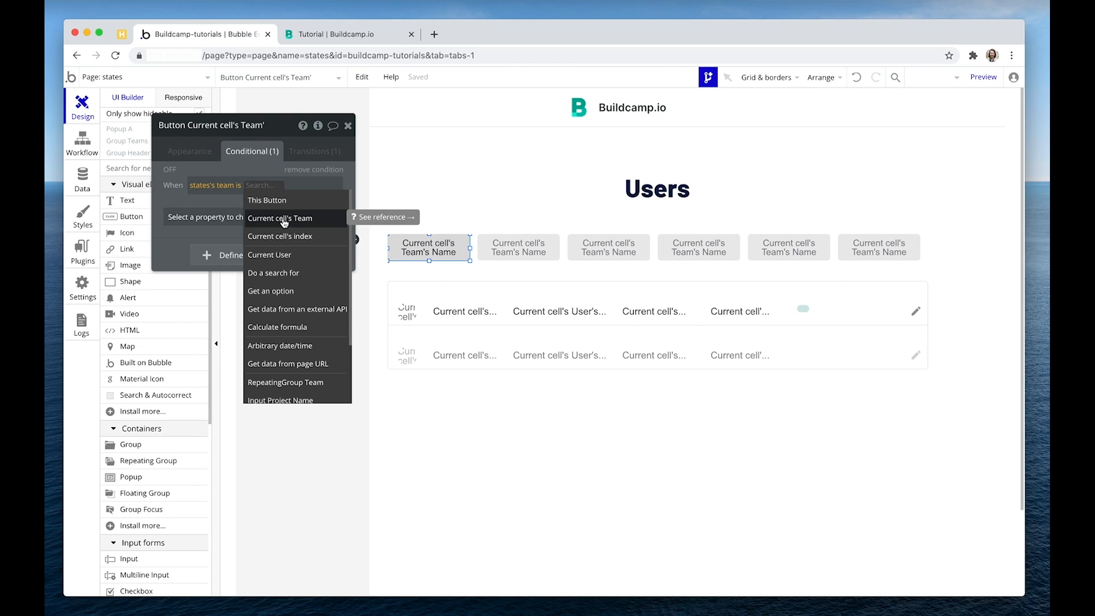
click(284, 219)
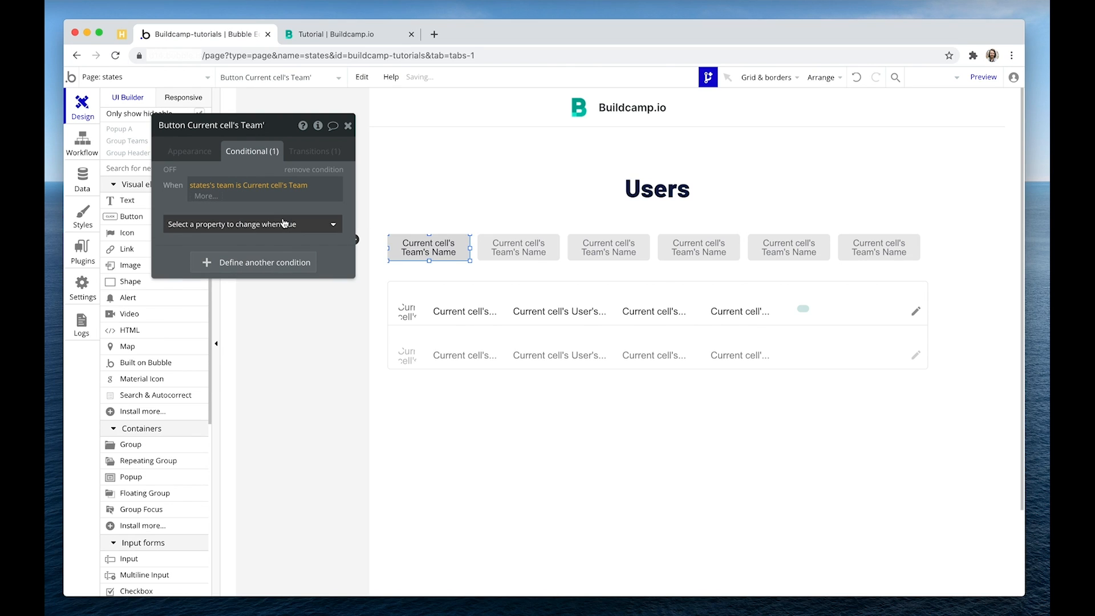
click(277, 210)
click(273, 203)
Make the team button's condition change the font color to white, #FFFFFF.
drag(272, 204, 293, 204)
click(292, 220)
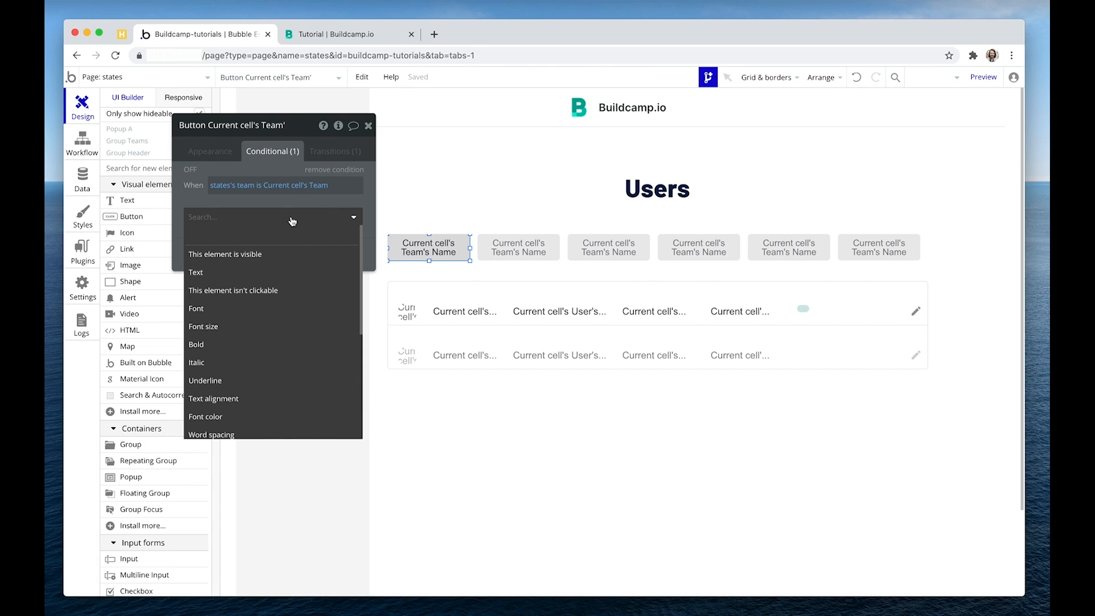
scroll(275, 290, down, 1)
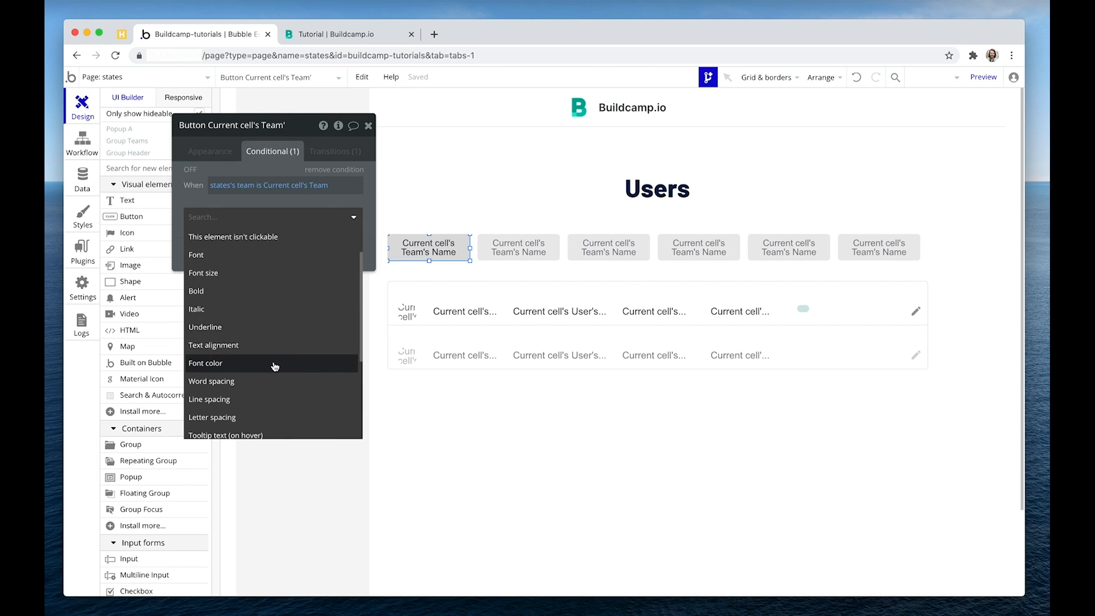
click(275, 366)
click(321, 213)
click(298, 220)
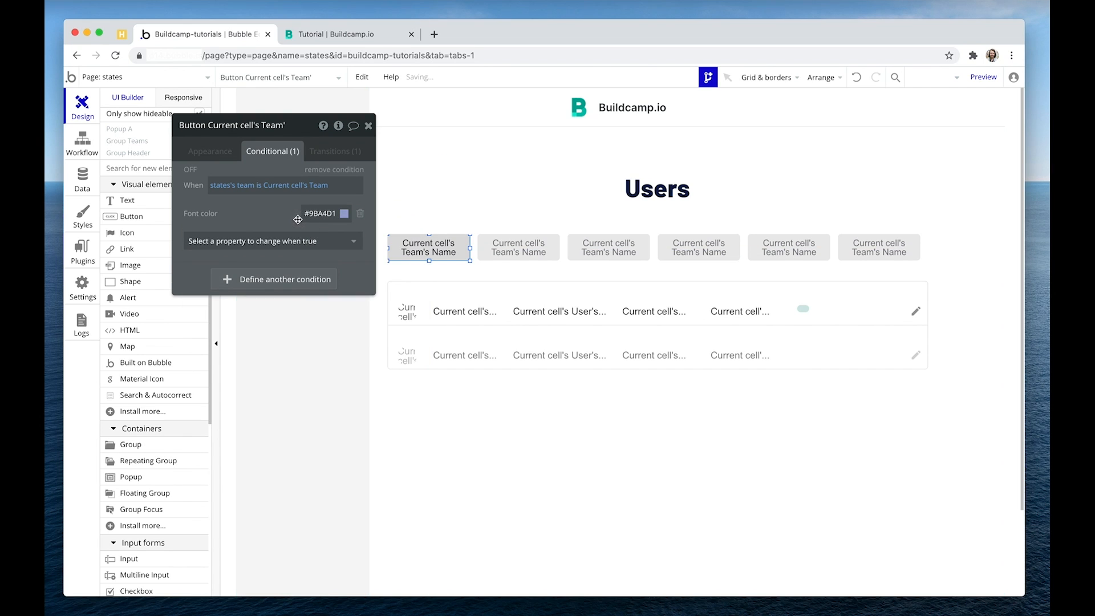
click(341, 215)
drag(320, 236, 292, 219)
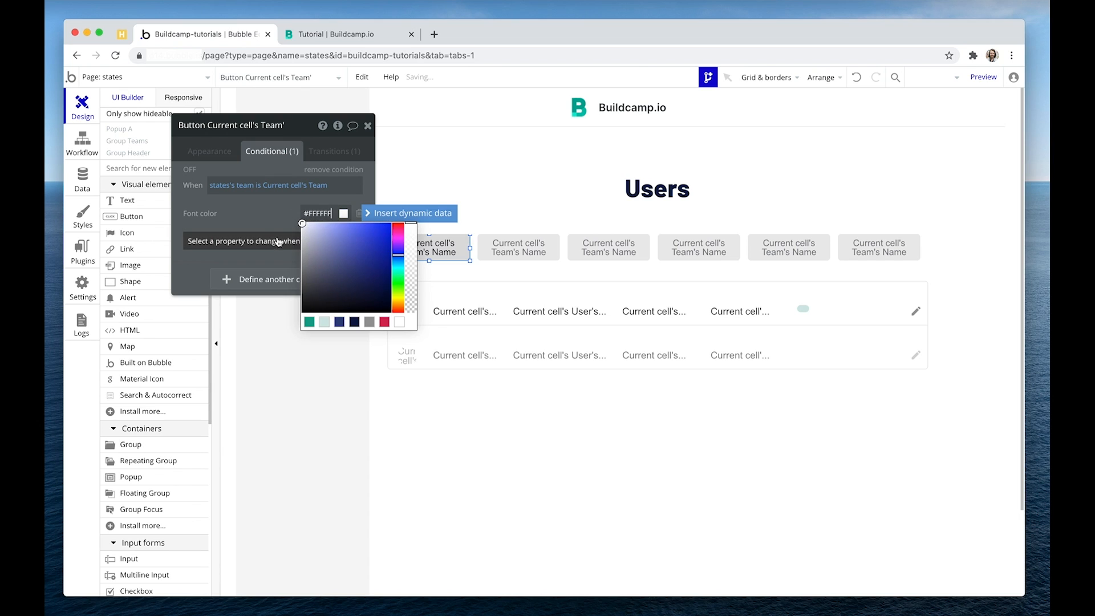
Add a background color change to the team button's condition and set it to the green #14A38B swatch.
click(277, 240)
scroll(279, 319, down, 4)
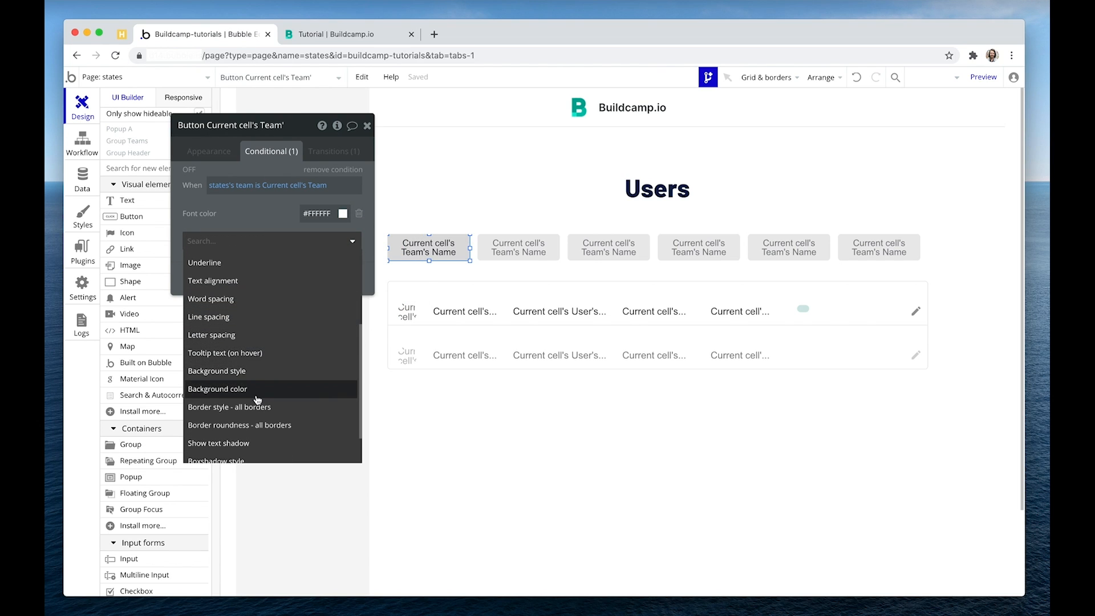
click(258, 390)
click(320, 214)
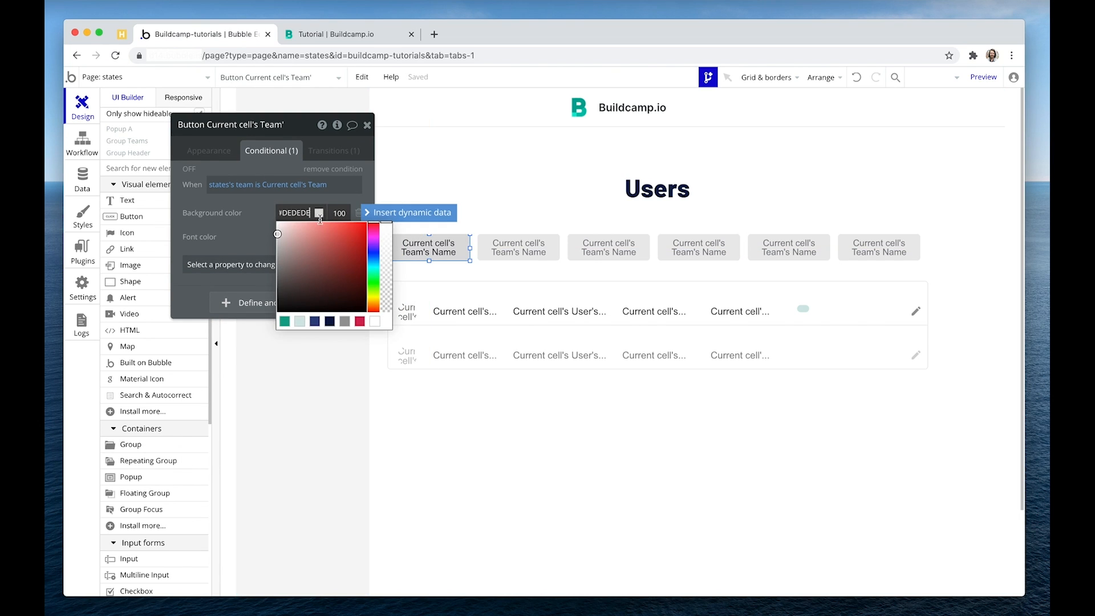
click(291, 322)
click(261, 240)
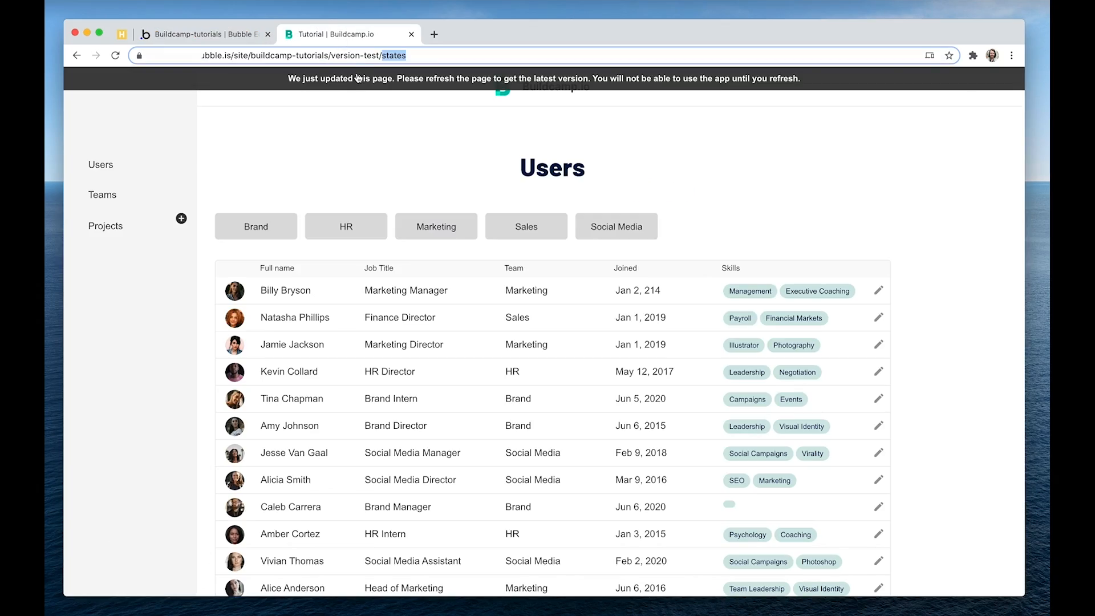
Reload the live page preview and test the Marketing, HR, Sales, Social Media and Brand buttons in turn.
key(Return)
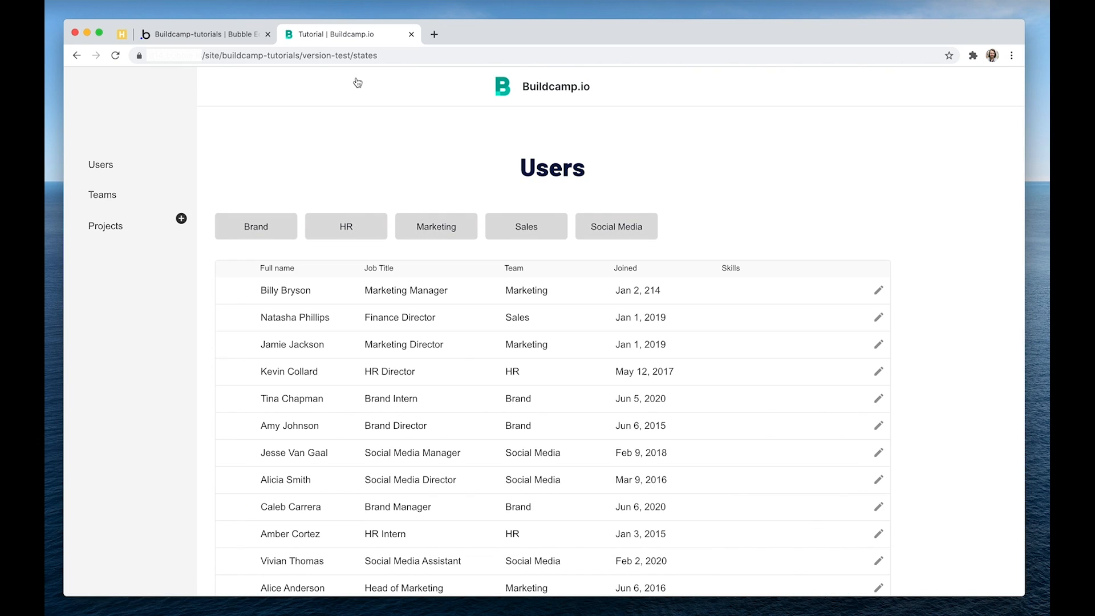
click(444, 235)
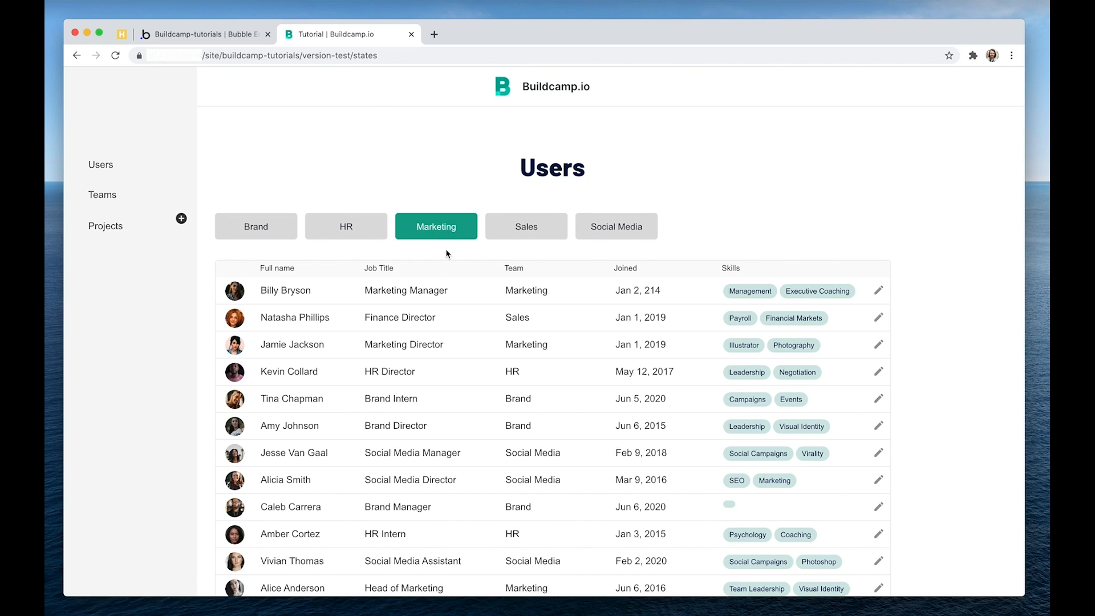
click(346, 235)
click(547, 235)
click(615, 228)
click(267, 231)
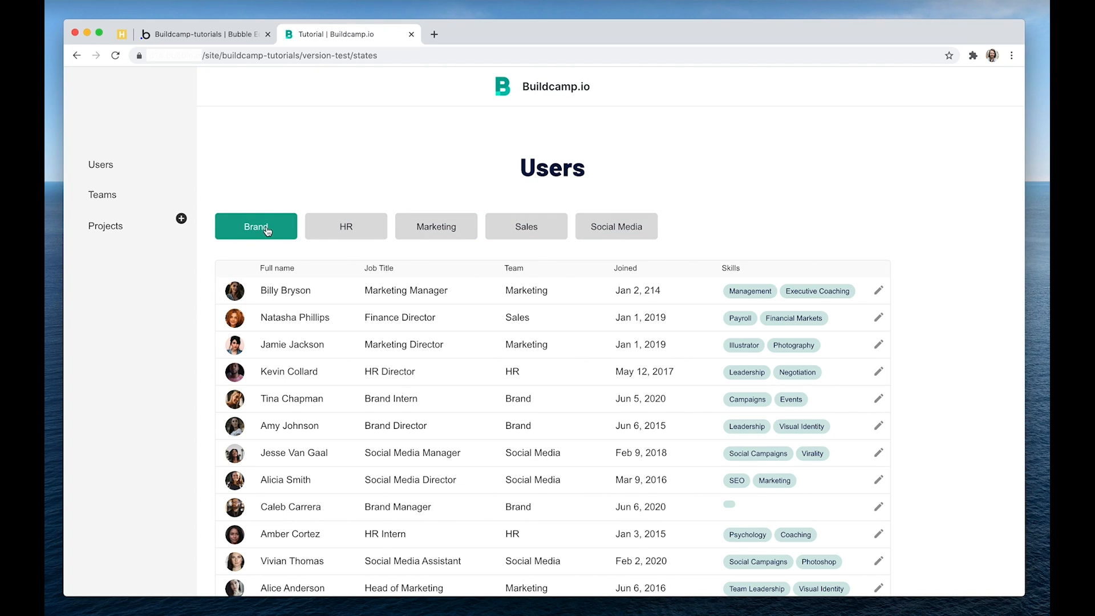
Return to the Bubble editor and draw a text element about 195 by 38 px just above the first team buttons.
click(254, 39)
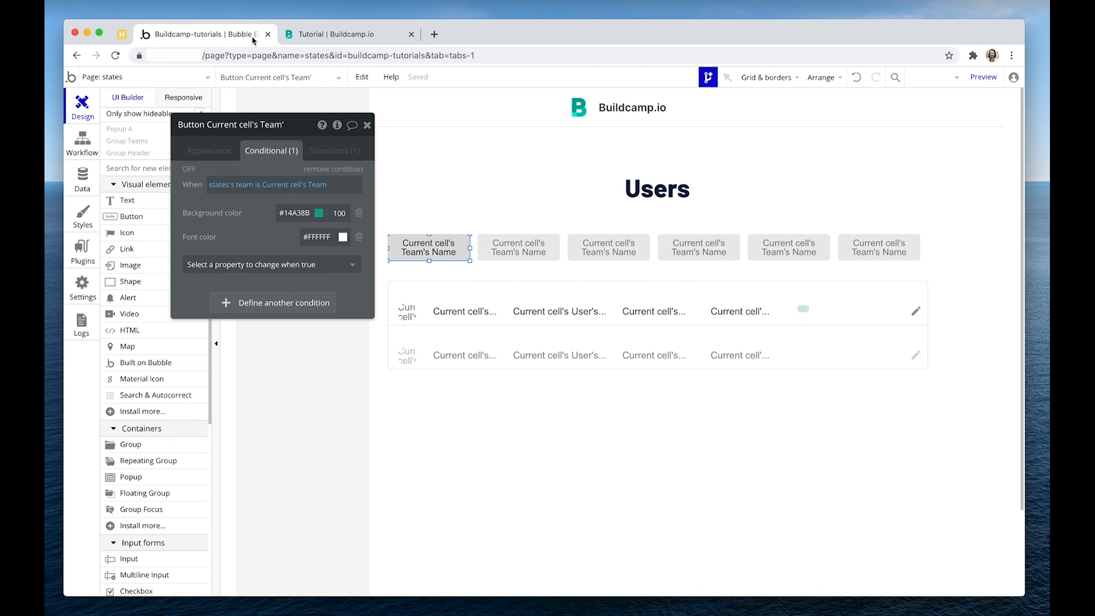
click(125, 203)
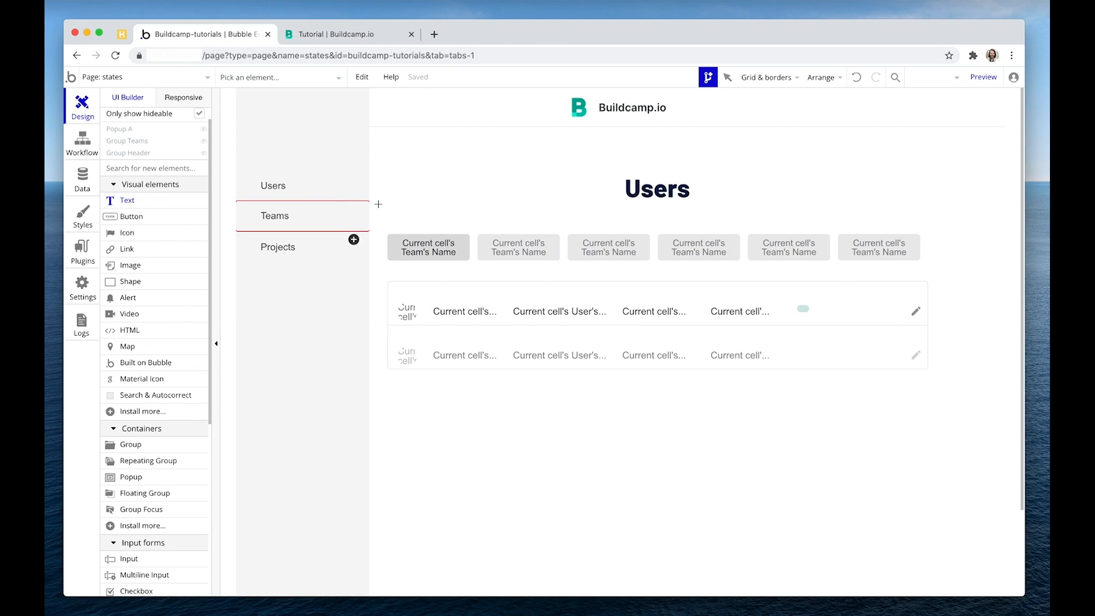
drag(404, 196, 513, 223)
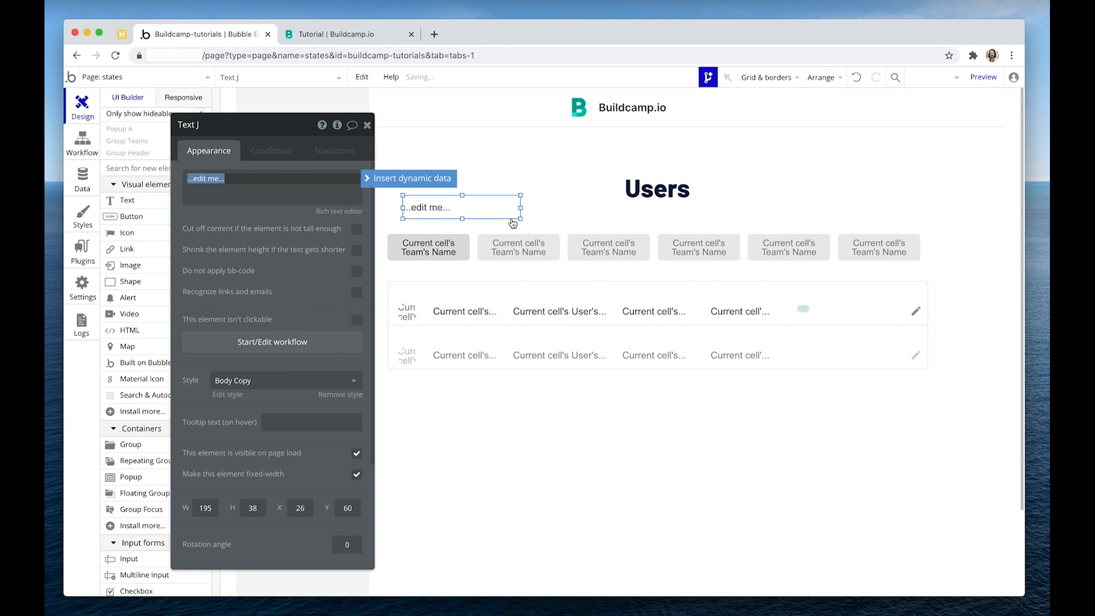
Replace the new text element's placeholder content with the dynamic expression states's team's Name.
text(a)
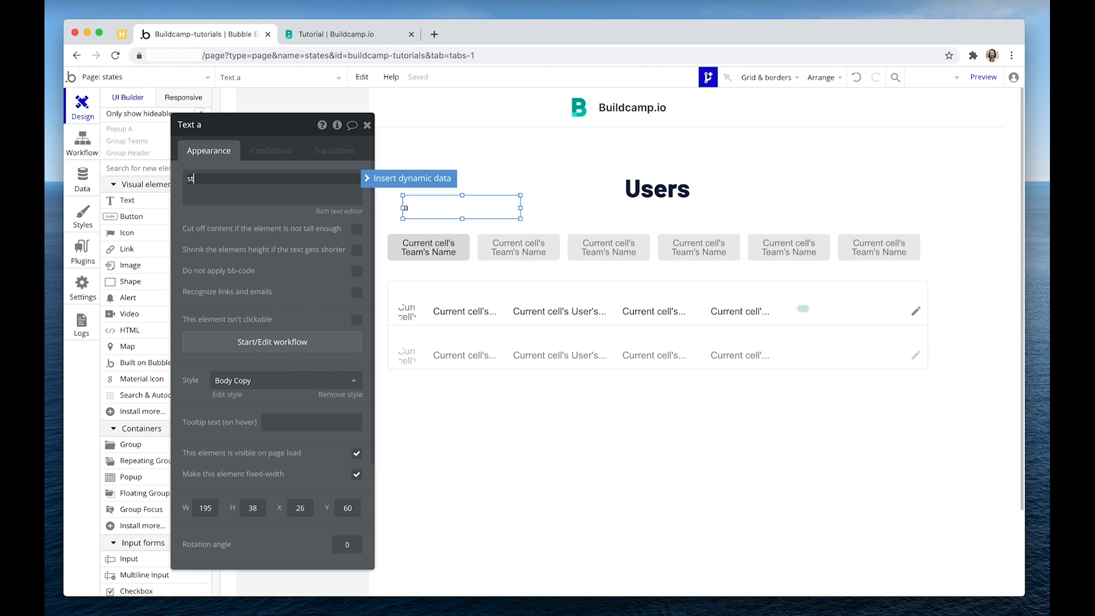
click(409, 179)
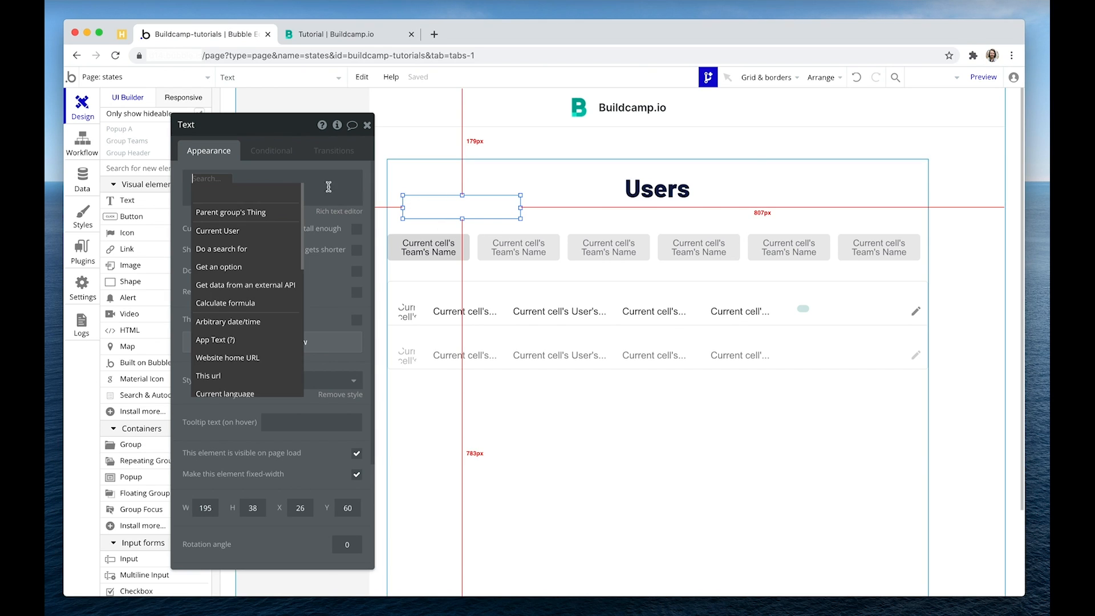
scroll(247, 273, down, 10)
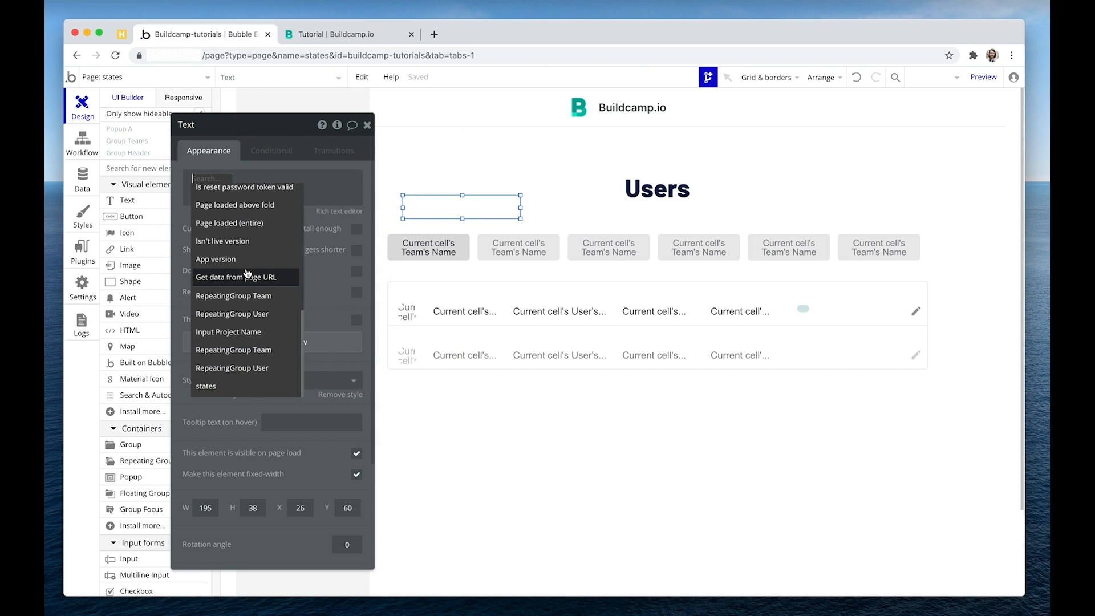
click(208, 388)
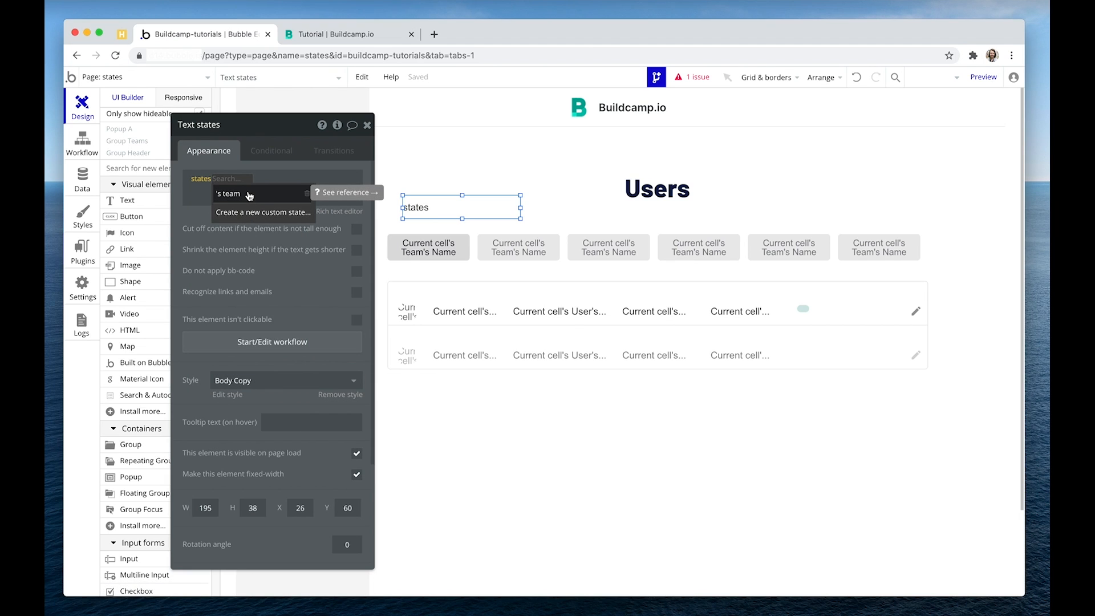
click(249, 195)
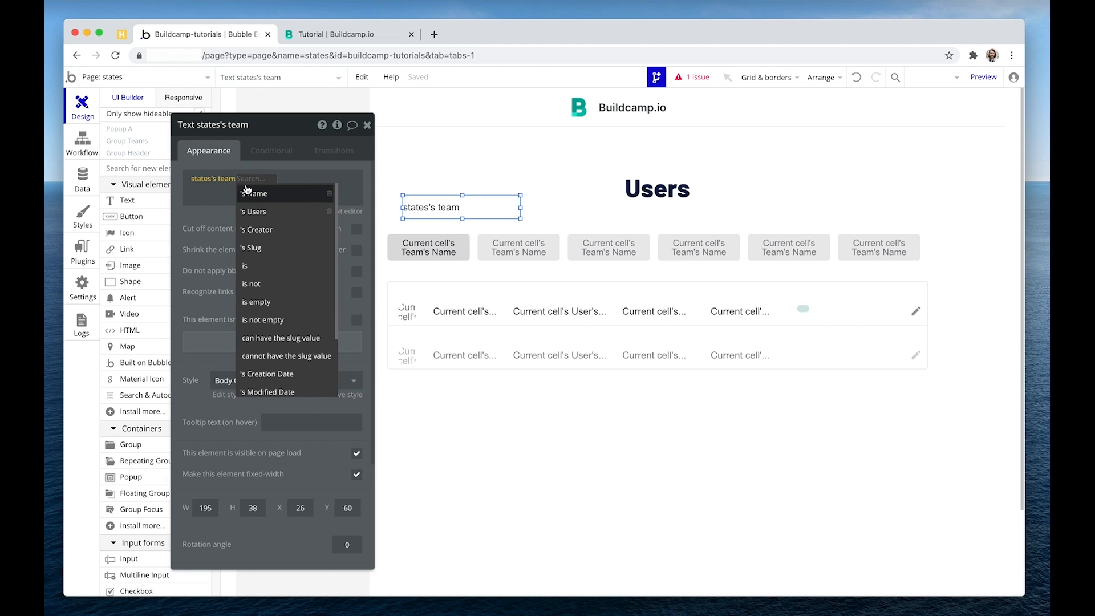
click(263, 195)
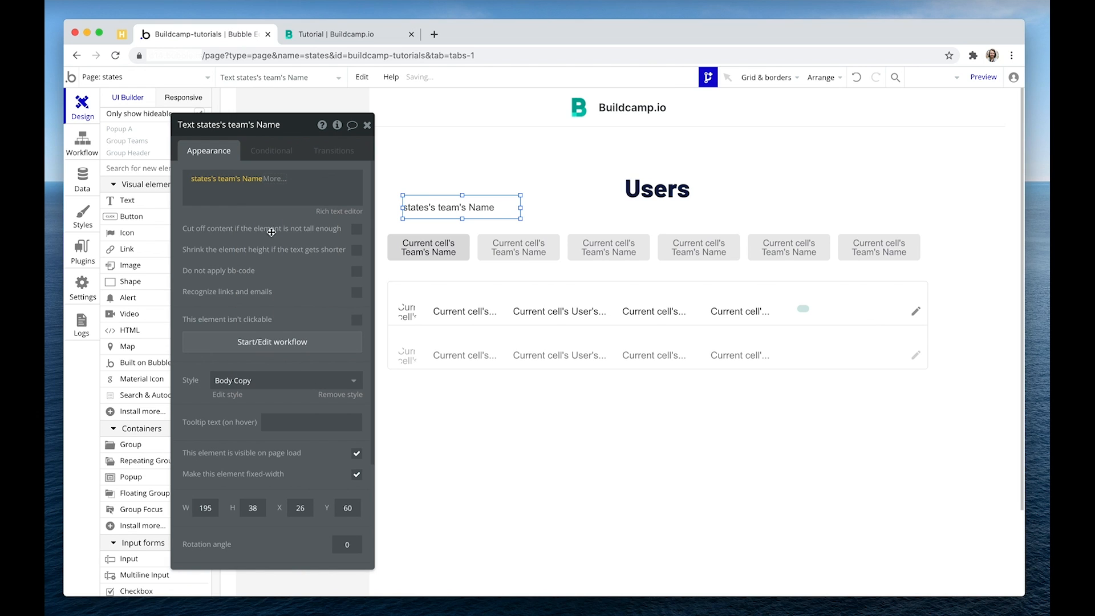
Test the text in the page preview by choosing HR, Brand and Marketing, and reload the page to reset the state.
click(330, 33)
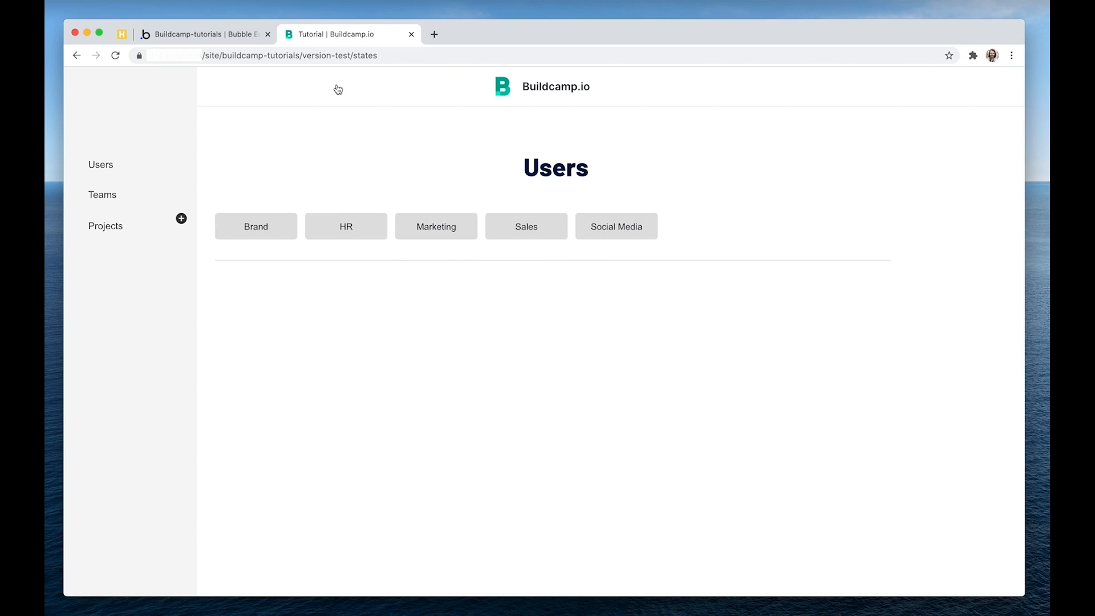
click(347, 226)
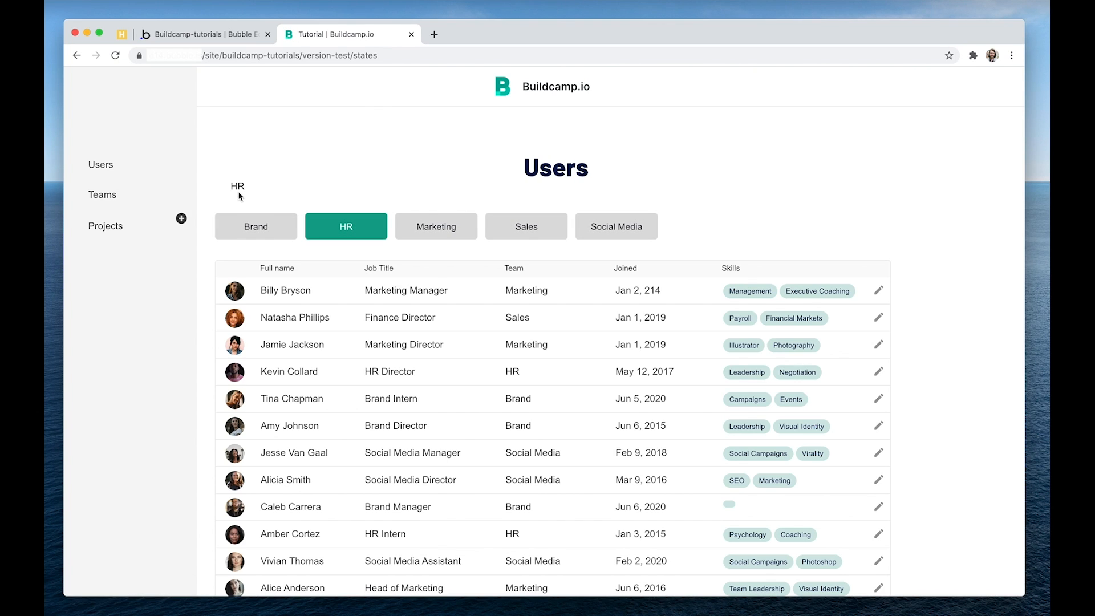
click(251, 226)
click(430, 236)
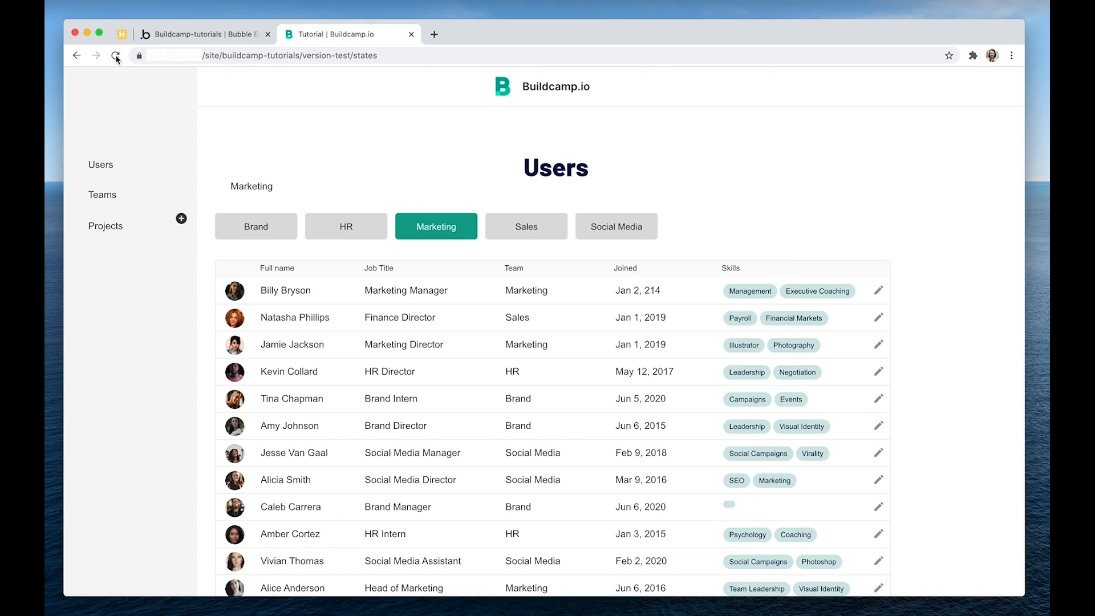
click(117, 55)
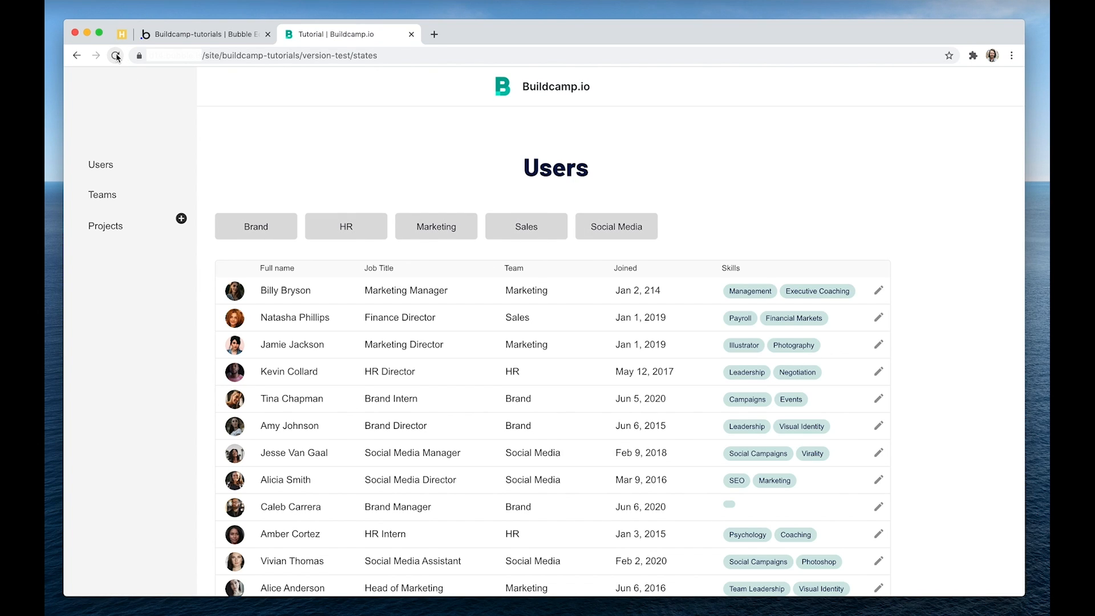
Delete the states's team's Name text element in the Bubble editor and return to the page preview.
click(174, 34)
click(444, 212)
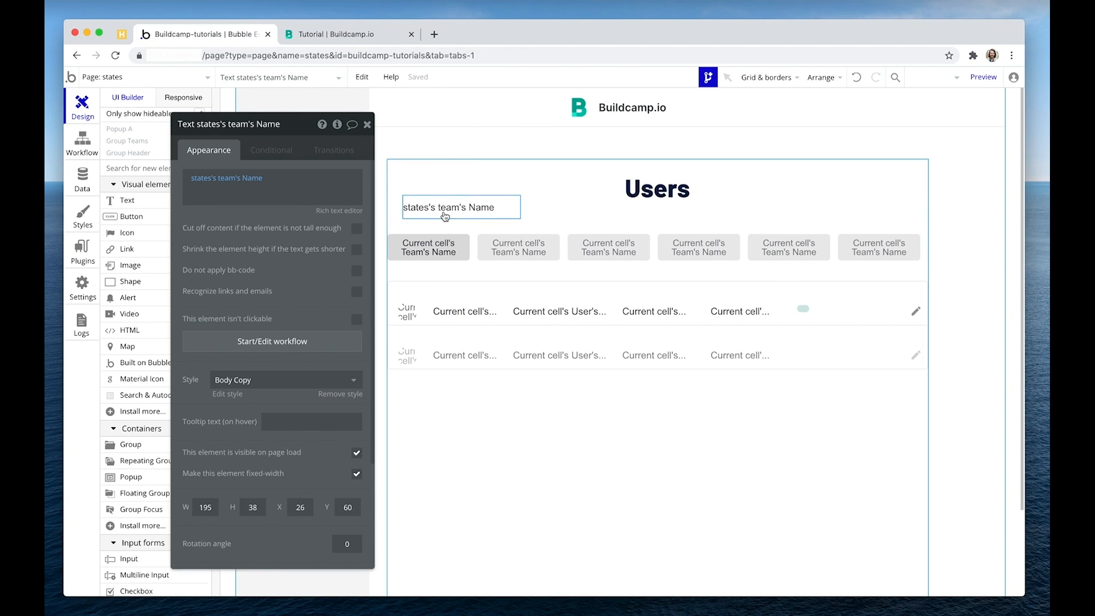
key(Delete)
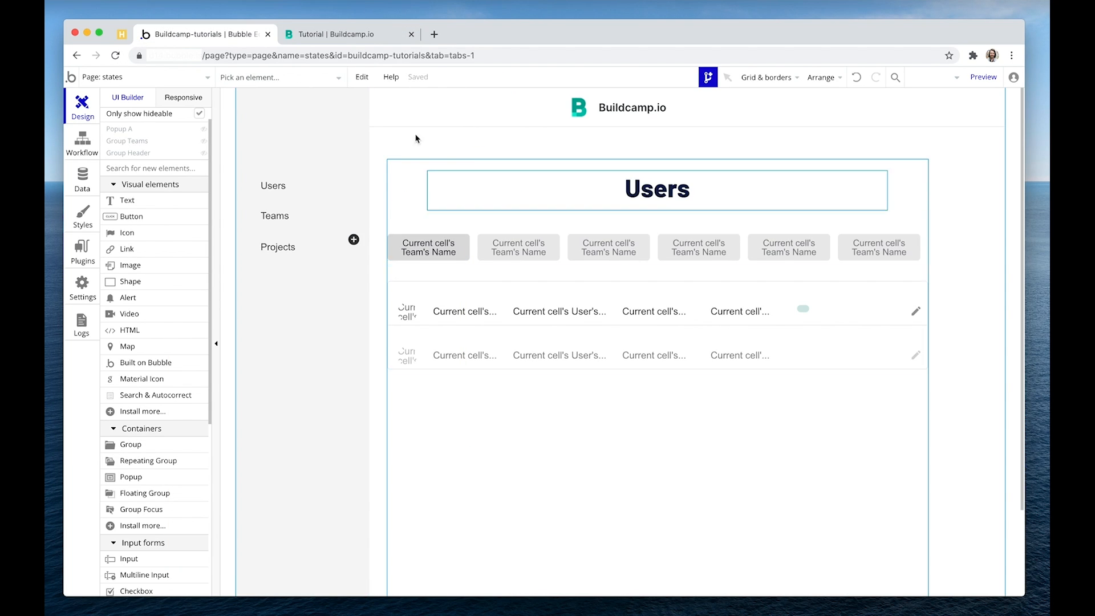
click(346, 38)
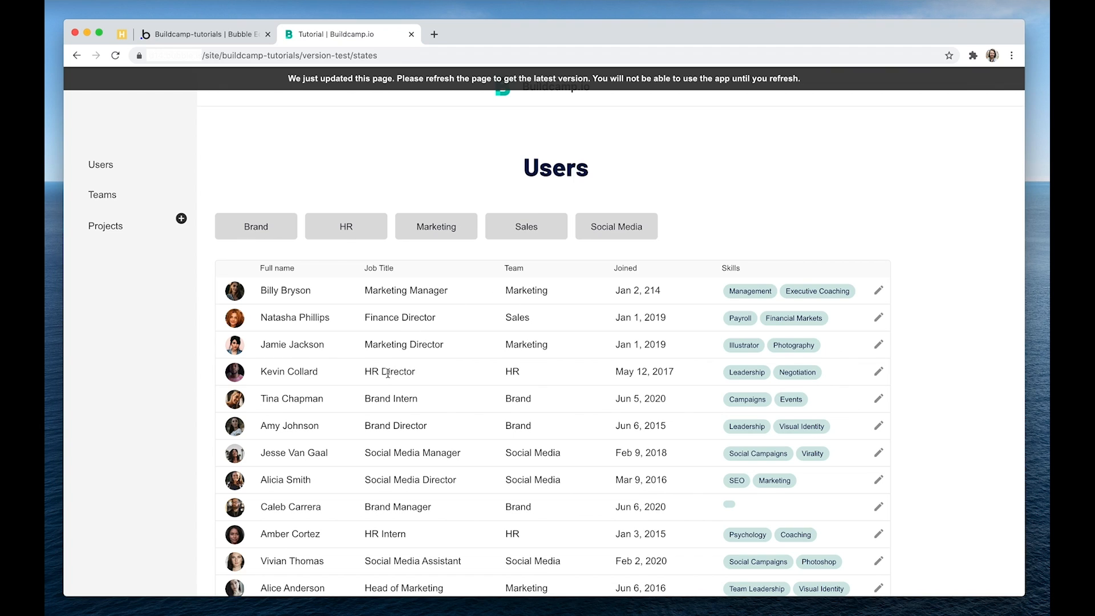
Add a constraint on the Team field to the Search for Users data source of the RepeatingGroup User.
click(241, 38)
double_click(476, 346)
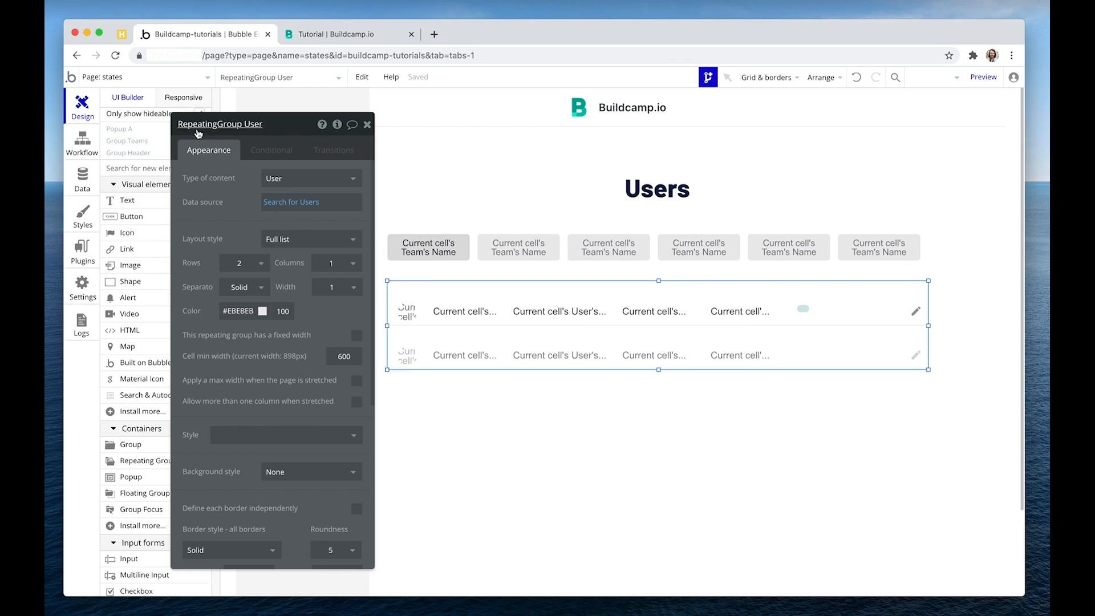
click(291, 202)
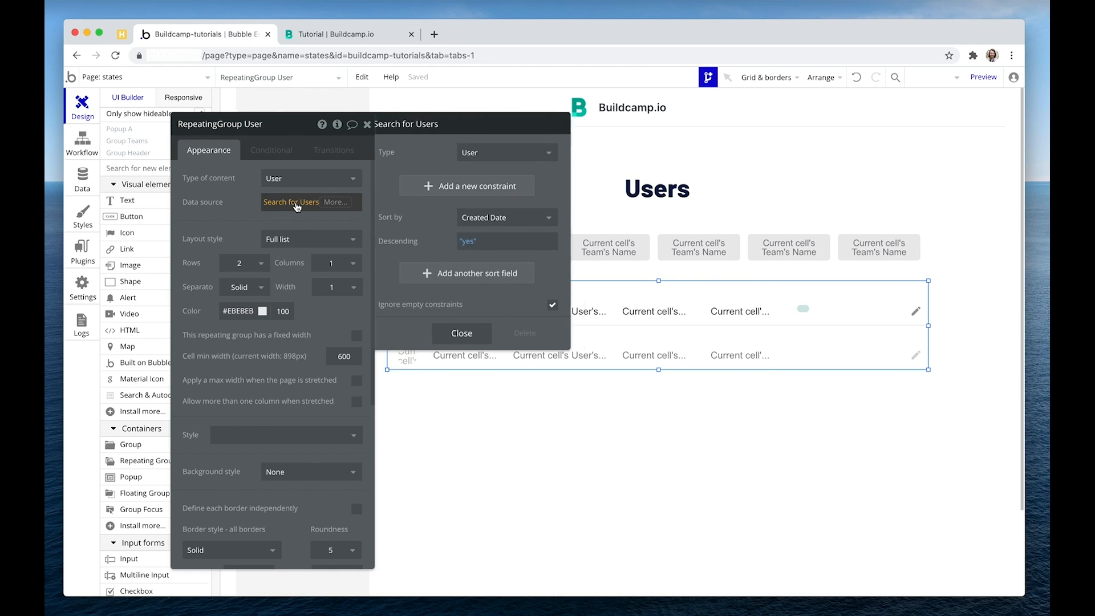
click(483, 188)
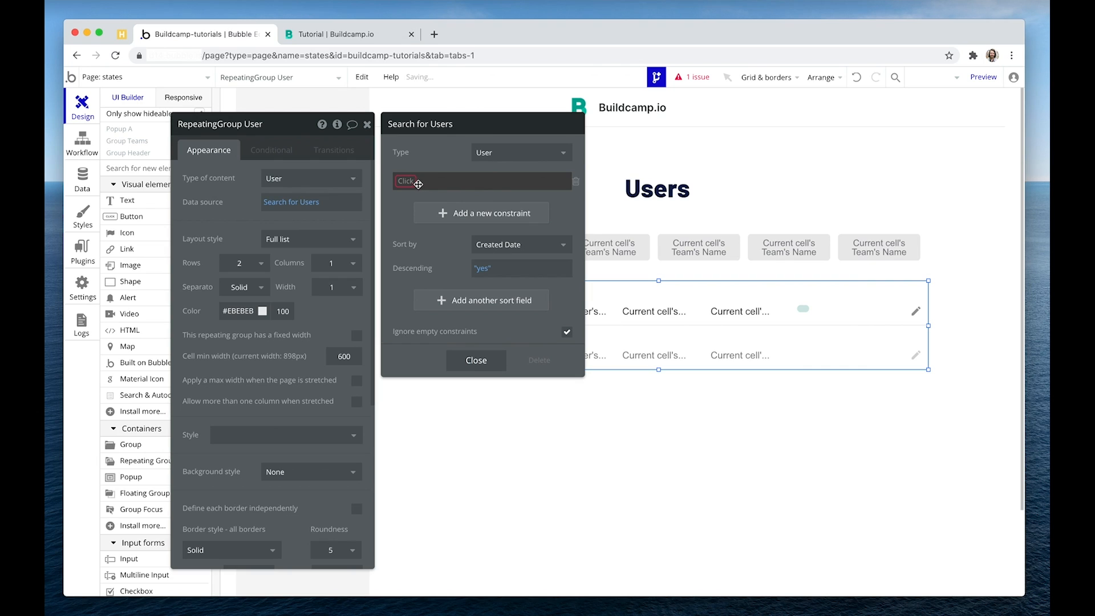
click(418, 183)
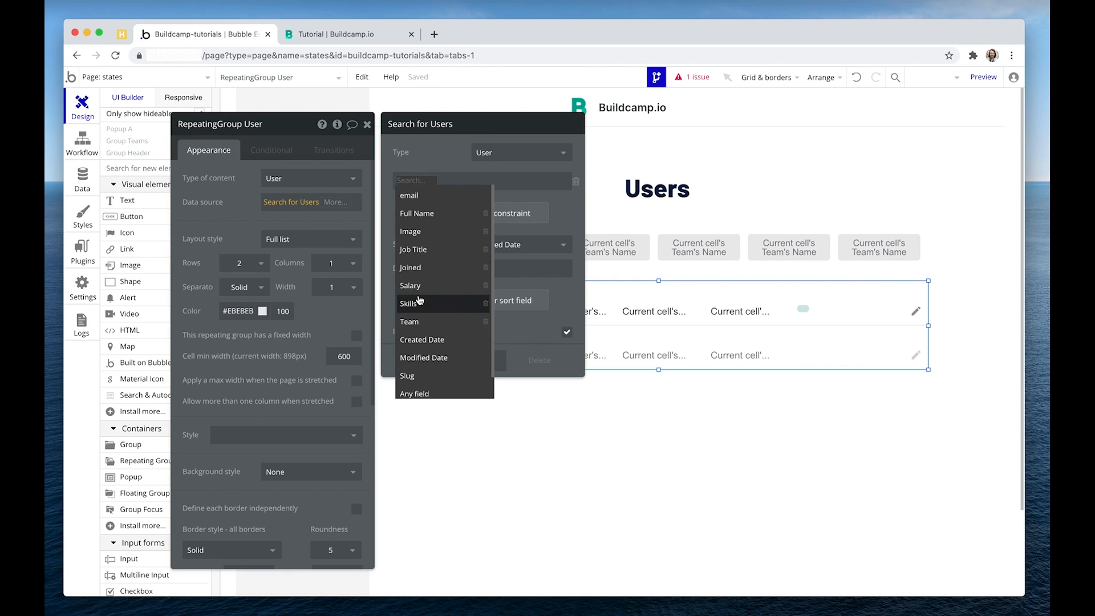
click(419, 321)
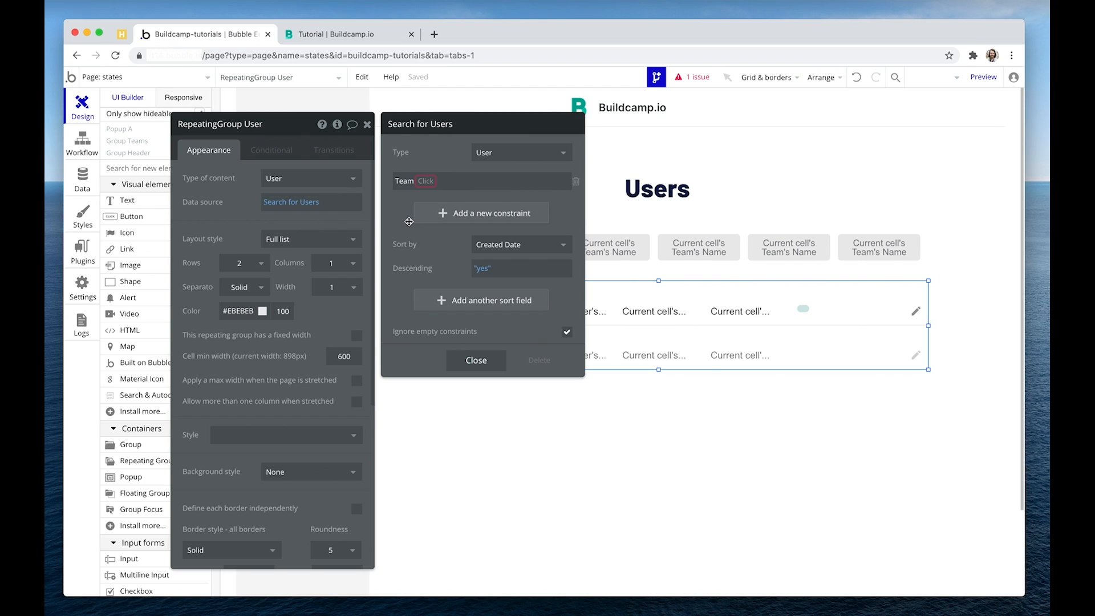
Complete the users search constraint as Team = states's team and close the search settings.
click(425, 184)
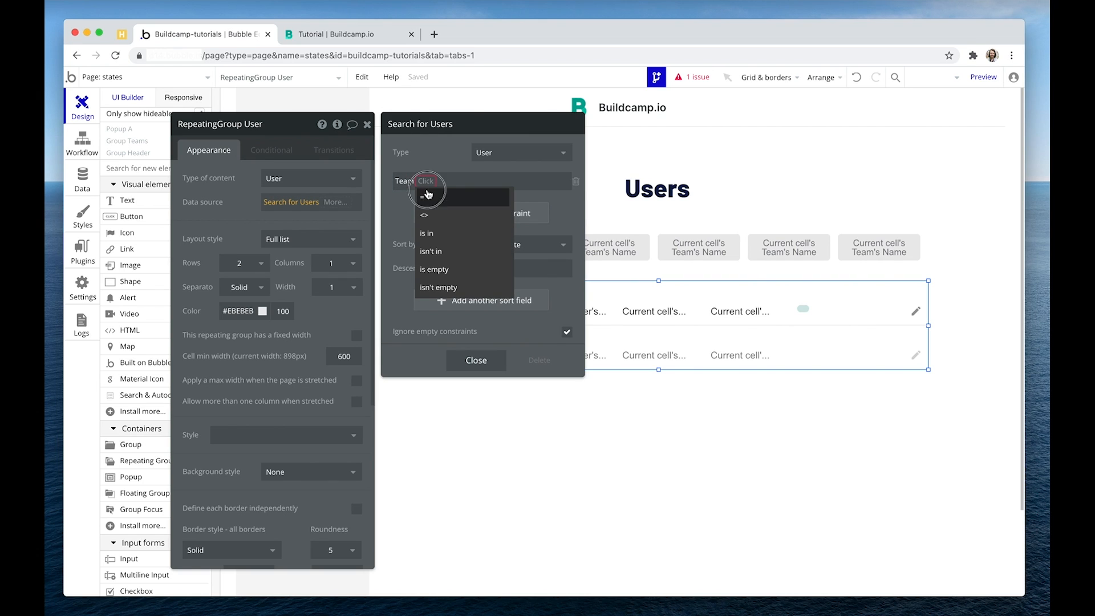
click(430, 183)
scroll(465, 256, down, 2)
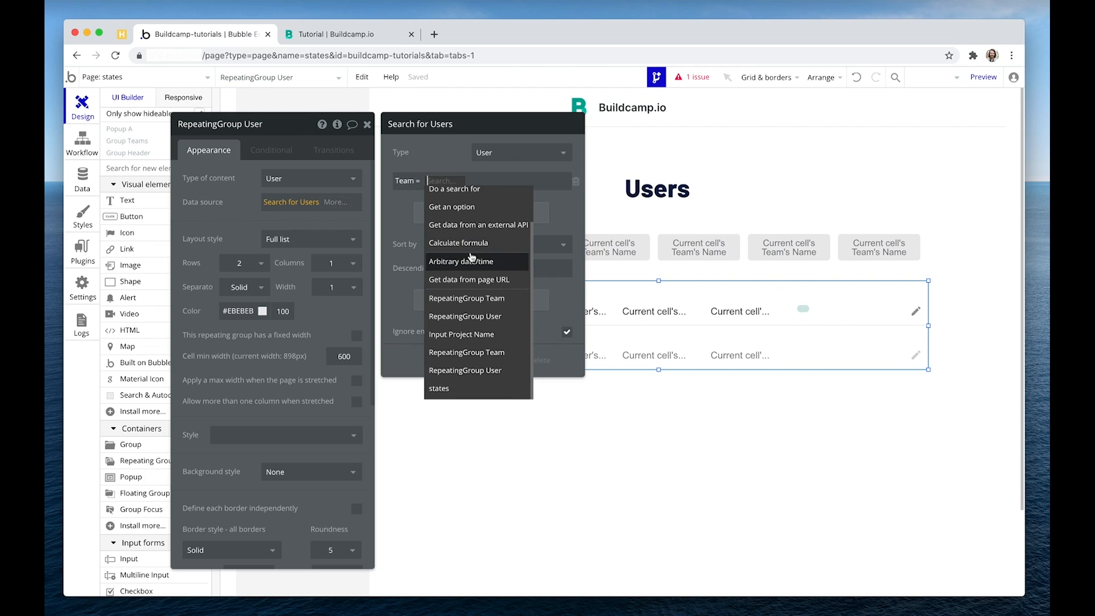
click(462, 390)
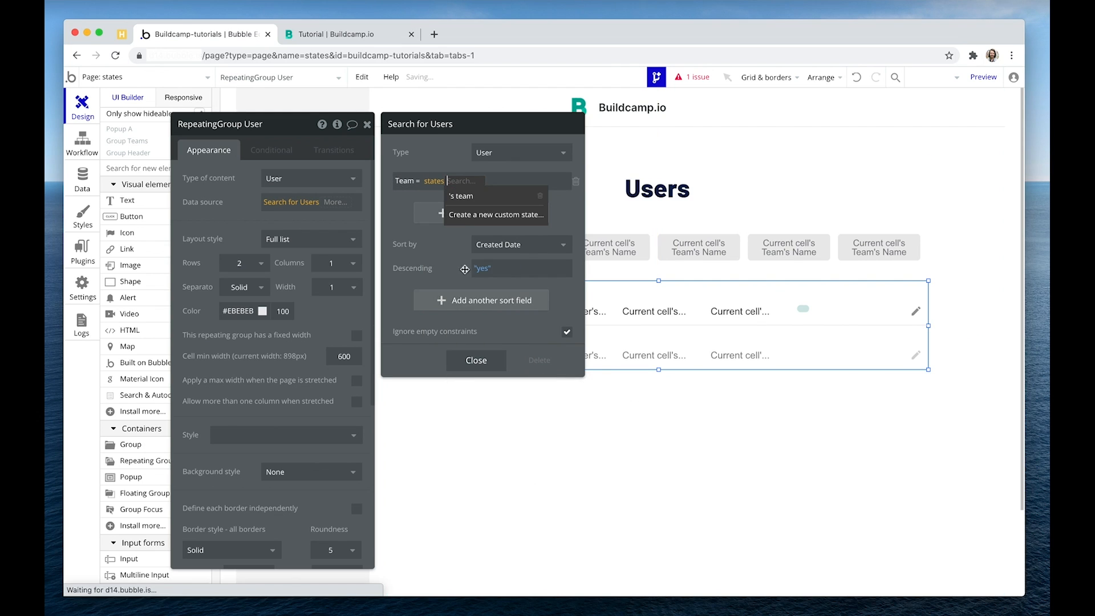
click(466, 199)
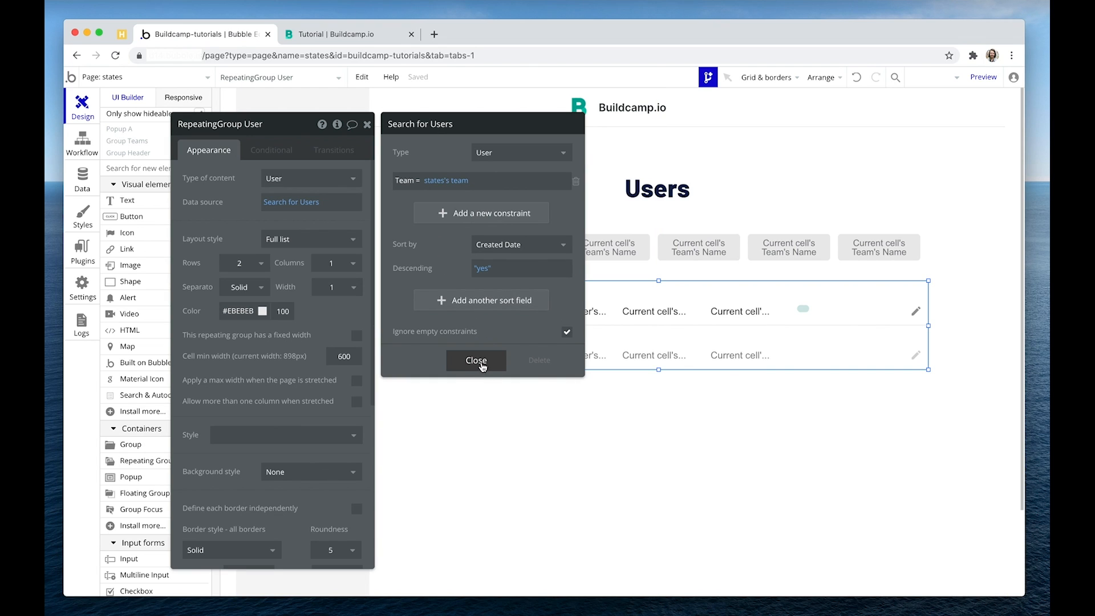
click(474, 360)
Reload the page preview, test the table filter with Brand, HR, Marketing, Sales and Social Media, and reload to clear the selection.
click(359, 35)
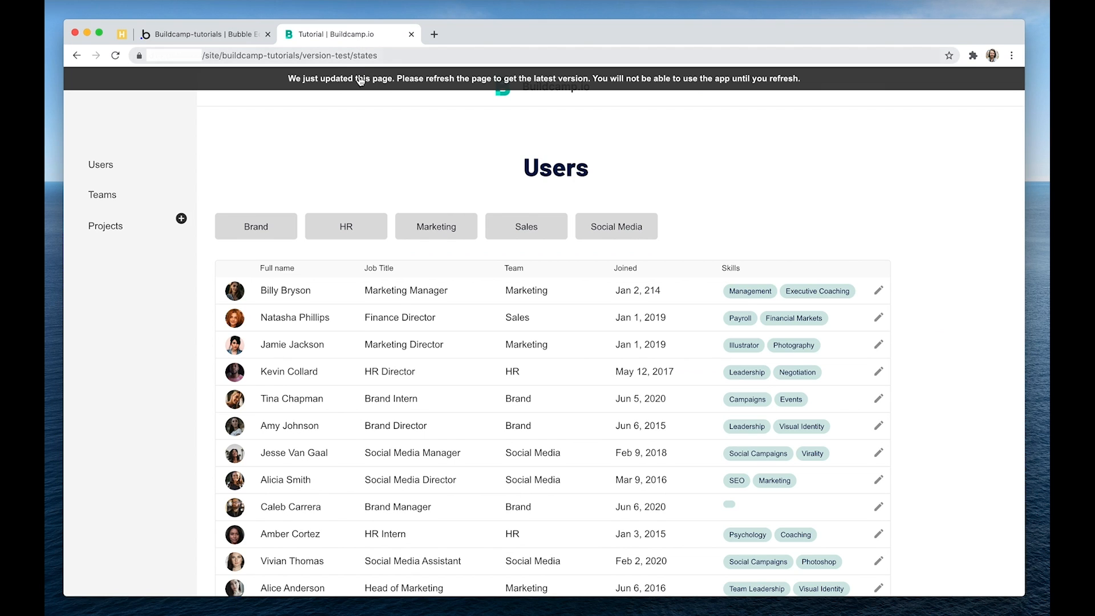
key(super+r)
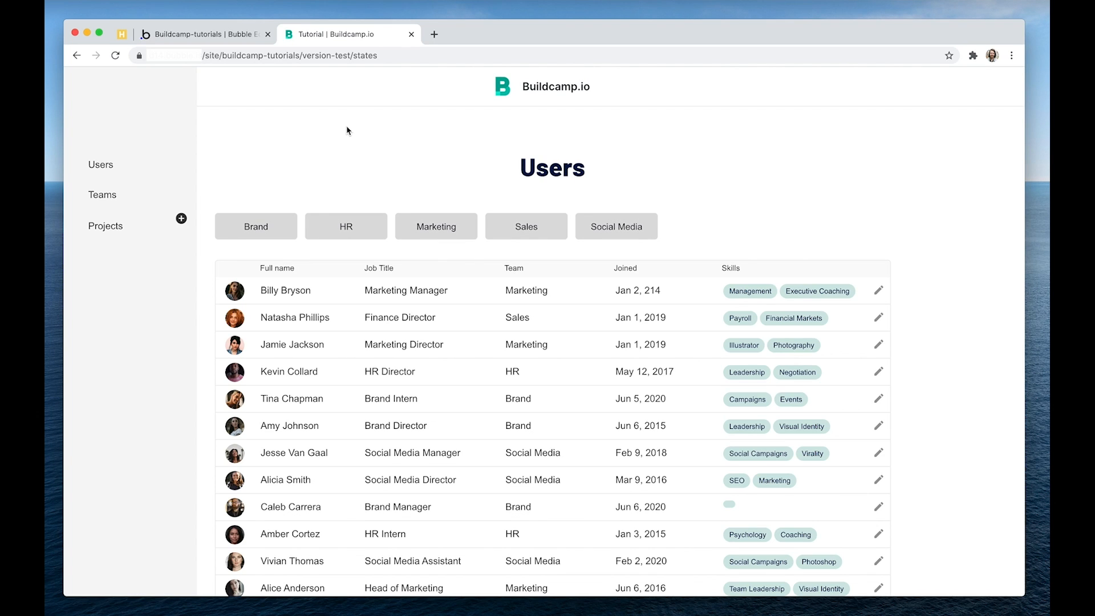
click(261, 230)
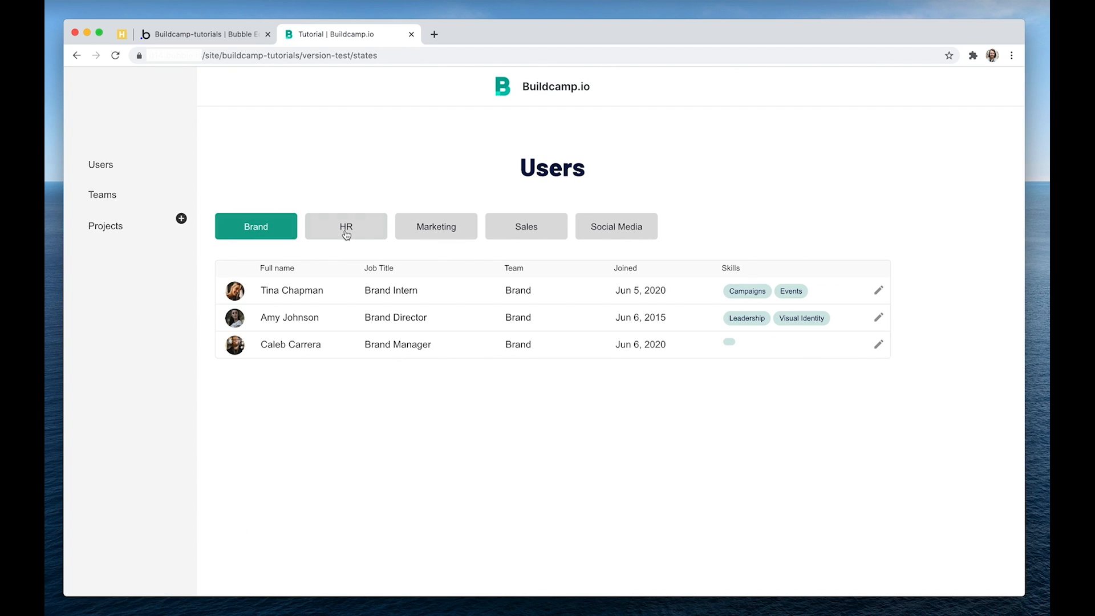
click(346, 234)
click(421, 227)
click(528, 231)
click(636, 227)
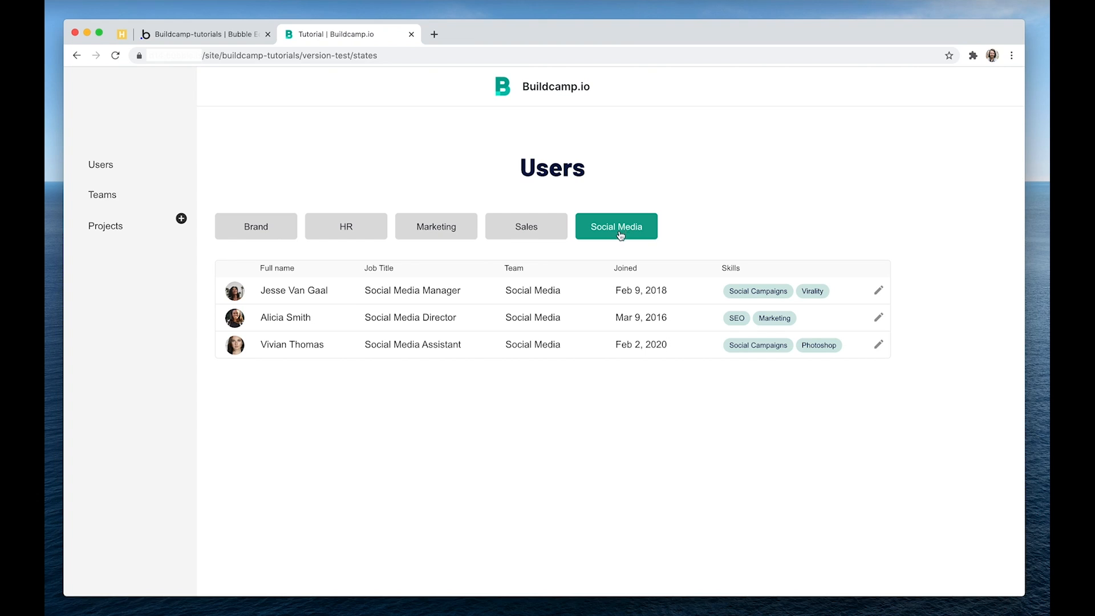
click(115, 55)
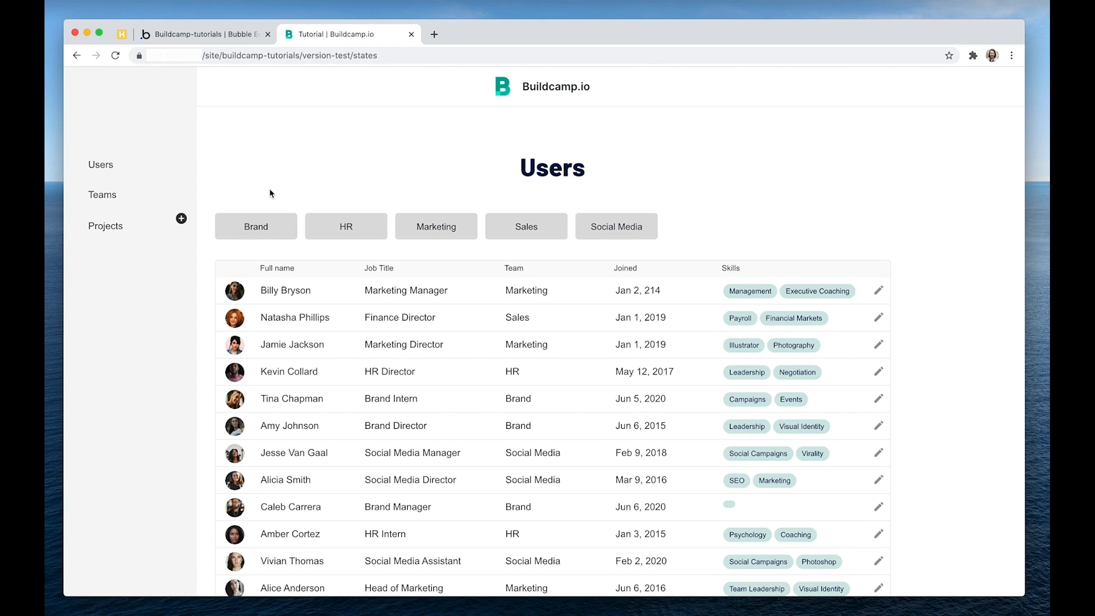
Compare the unfiltered preview with the editor and examine the Team constraint in the users table's search settings.
click(215, 35)
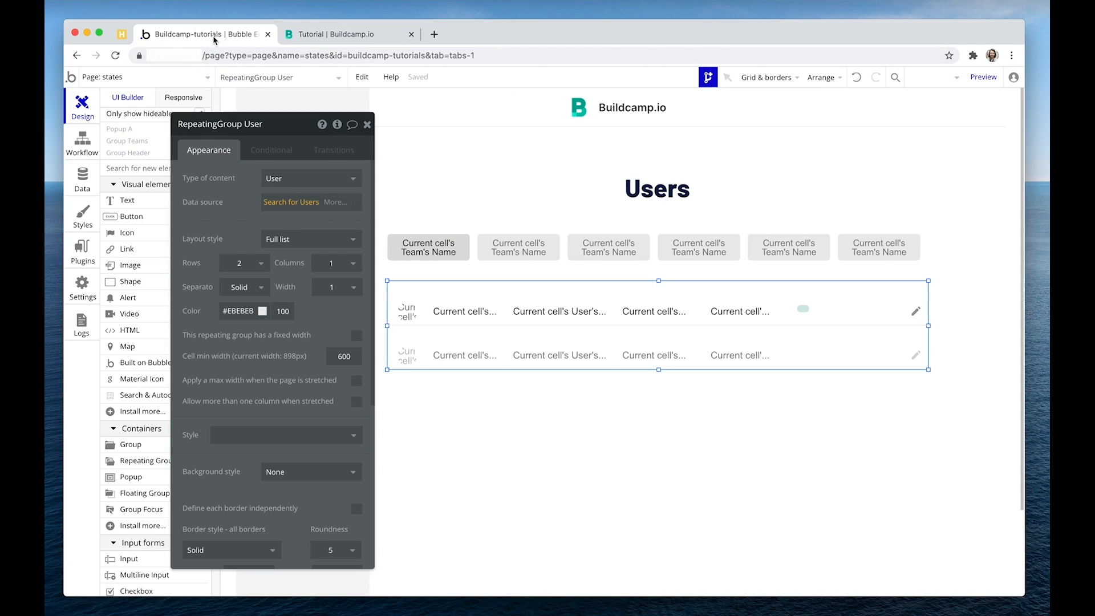
click(324, 39)
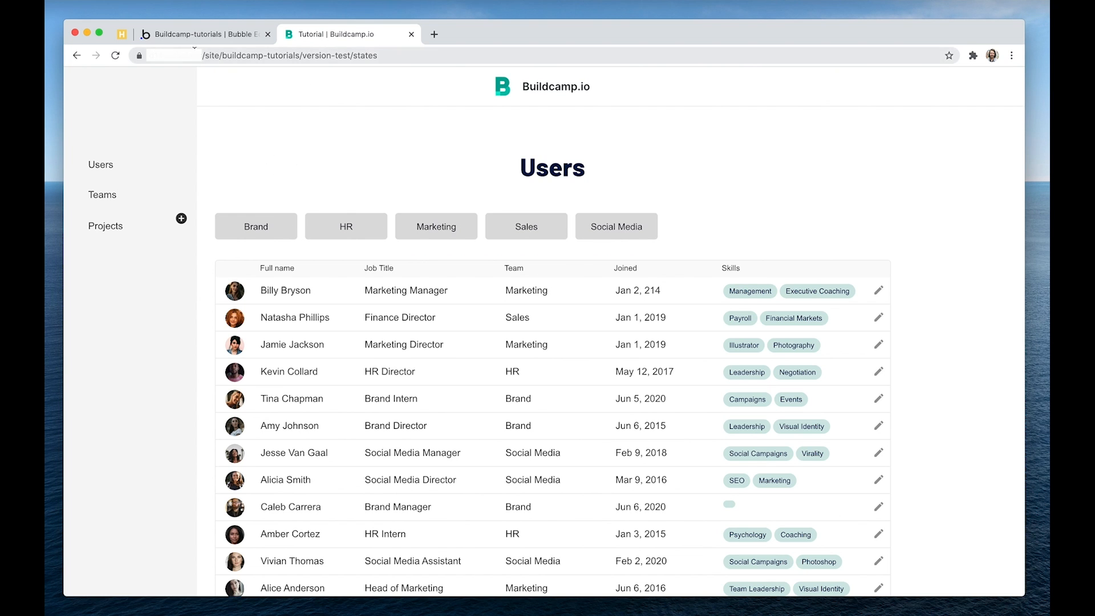
click(194, 40)
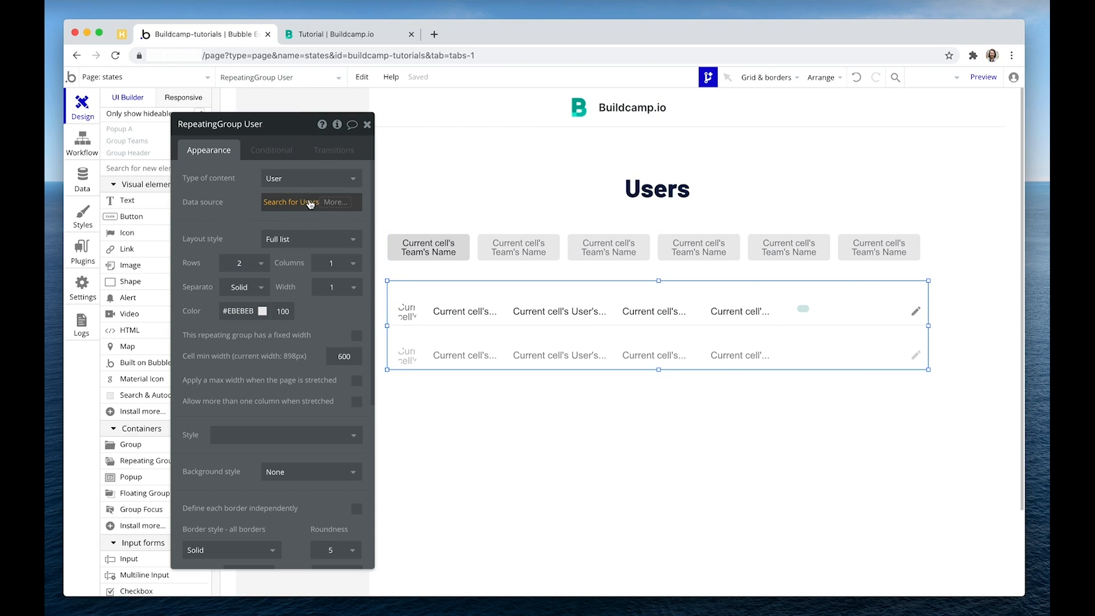
click(309, 203)
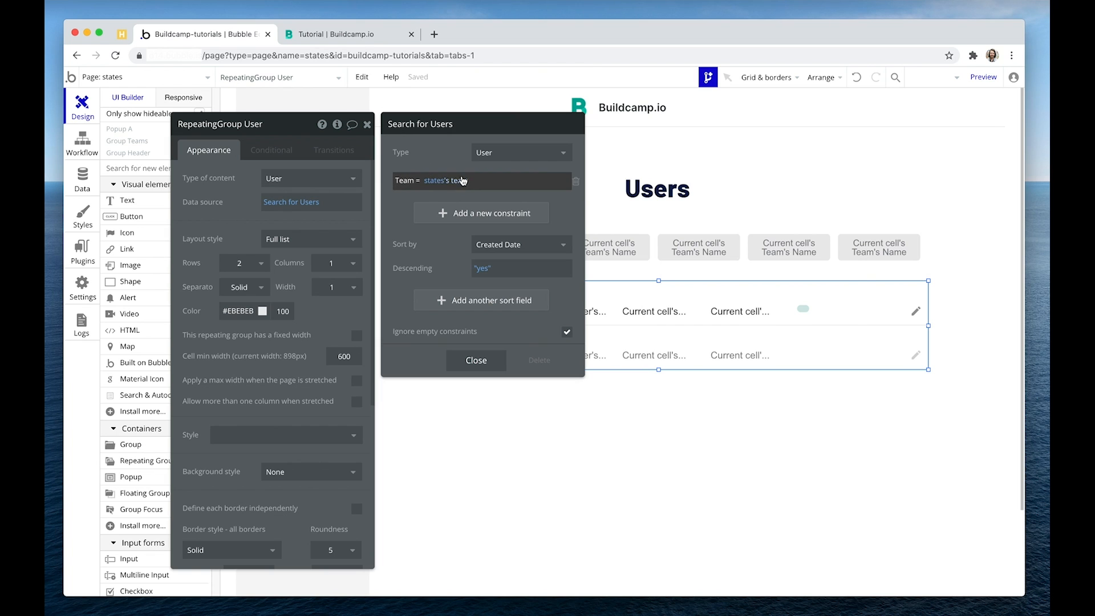
mouse_move(456, 187)
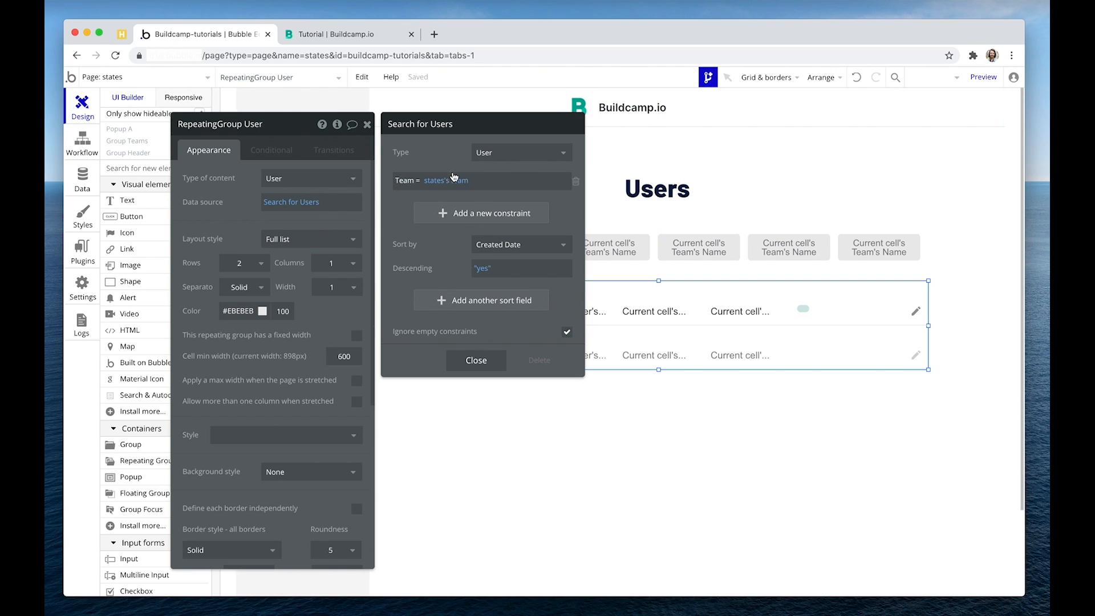
Check the page preview with Ignore empty constraints turned off for the users search, and turn the option back on.
click(566, 331)
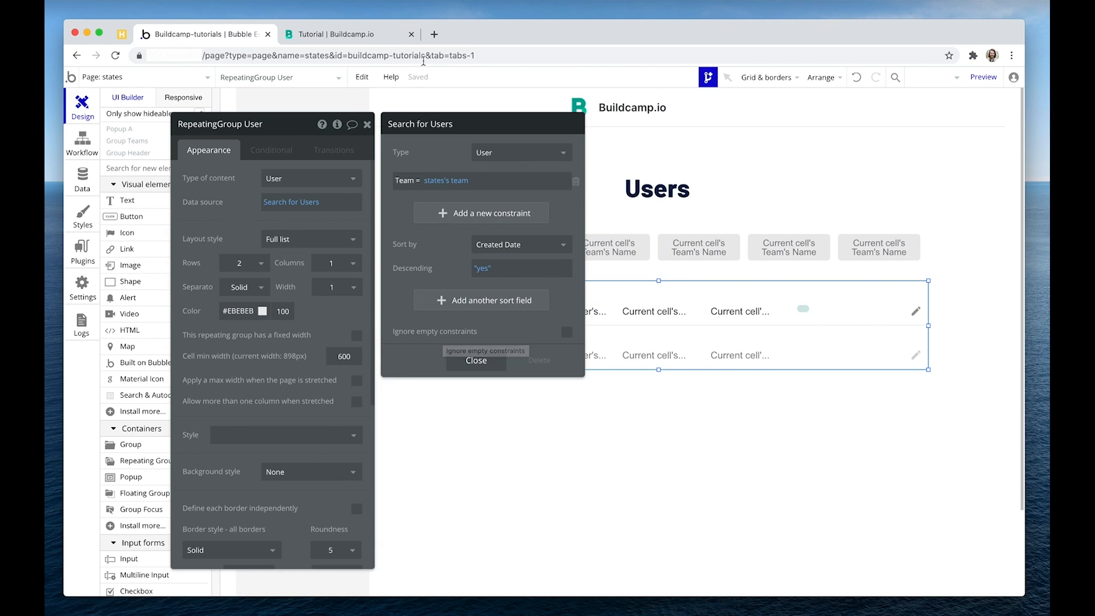
click(360, 34)
click(398, 81)
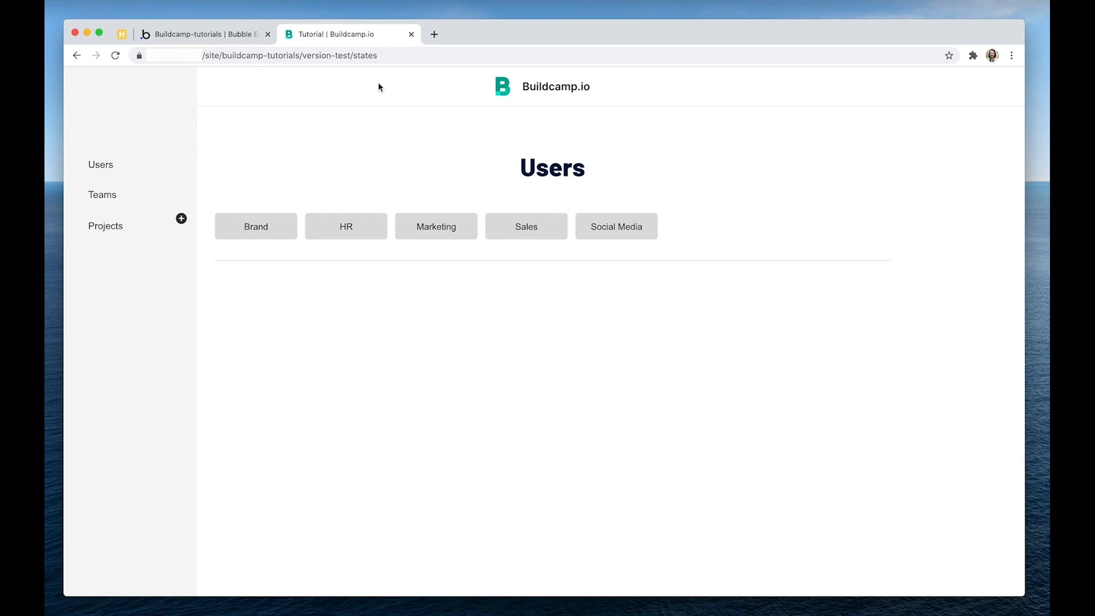
click(214, 39)
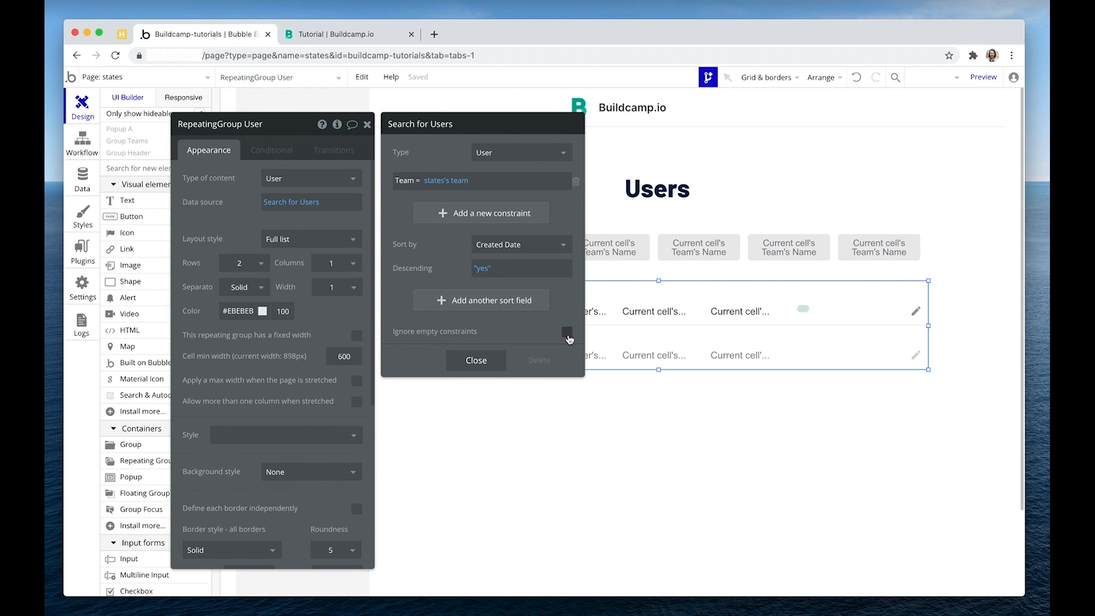
click(567, 333)
Test the users table in the page preview with the Sales, Marketing, HR and Brand team filters.
click(381, 38)
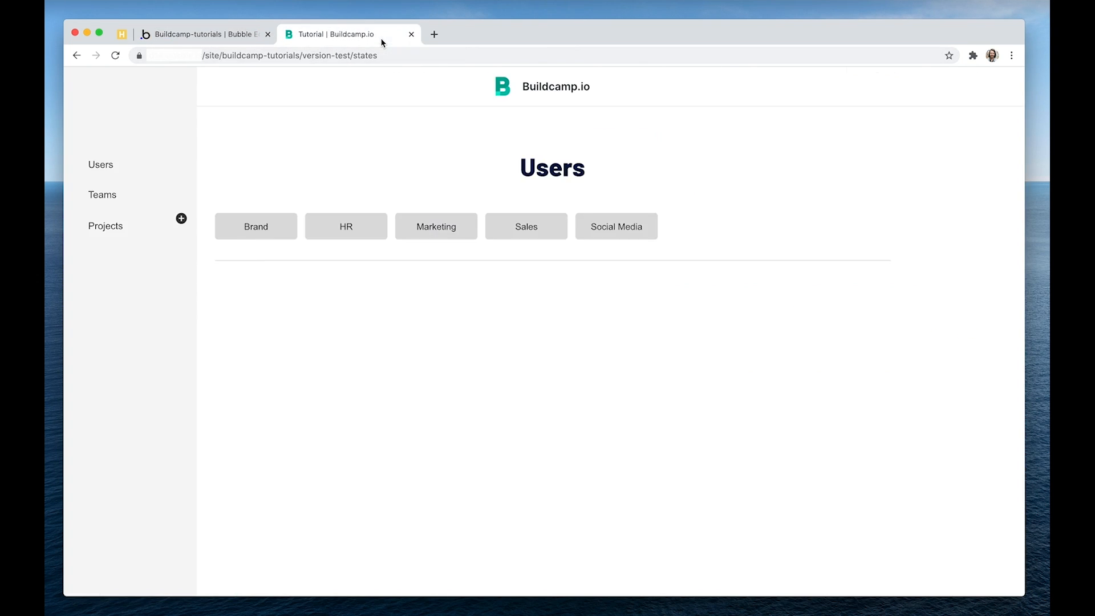
click(394, 84)
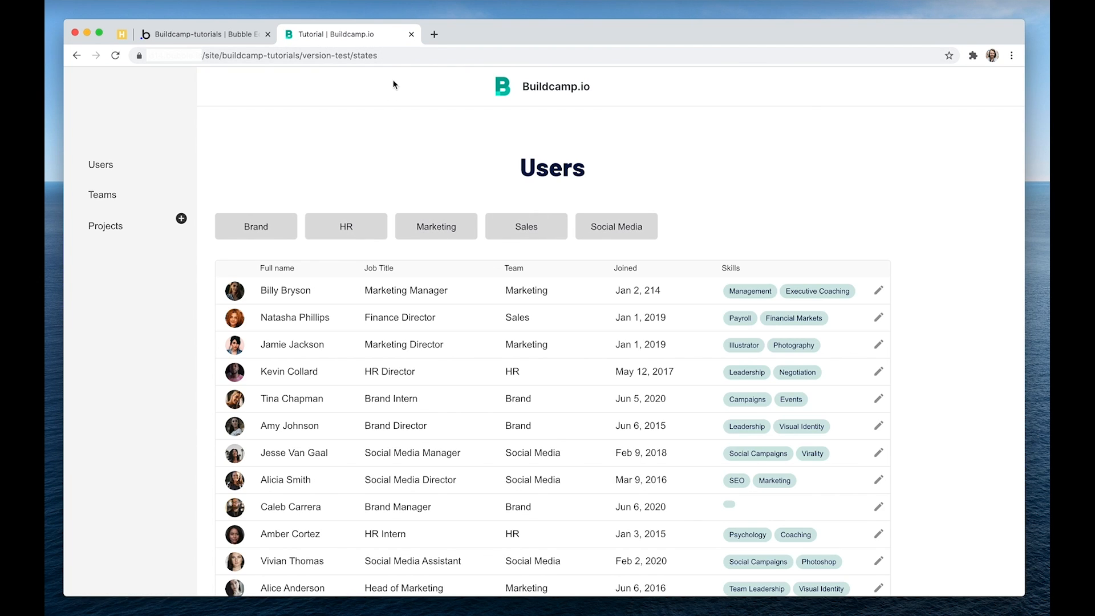
click(498, 227)
click(436, 234)
click(309, 232)
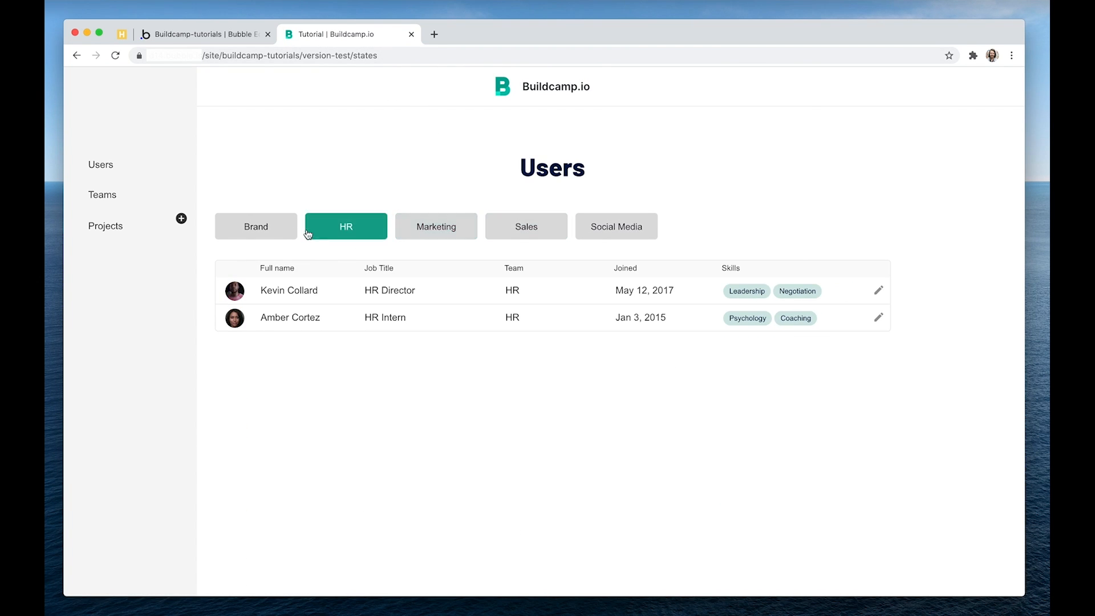
click(271, 234)
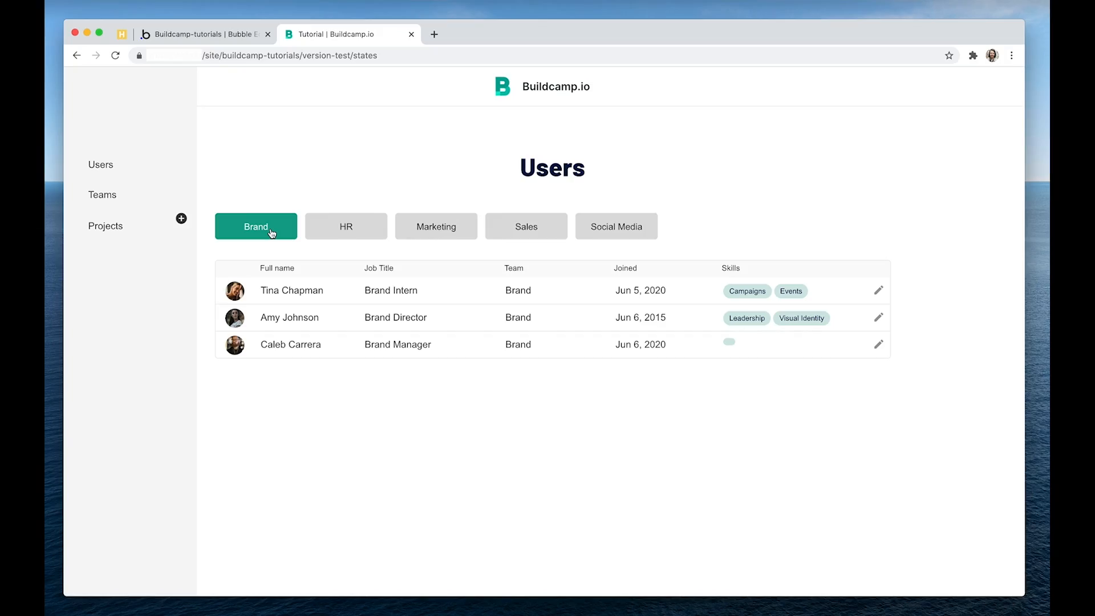
Back in the editor, create a click workflow for the sidebar's Group Users and add a Set state action to it.
click(241, 39)
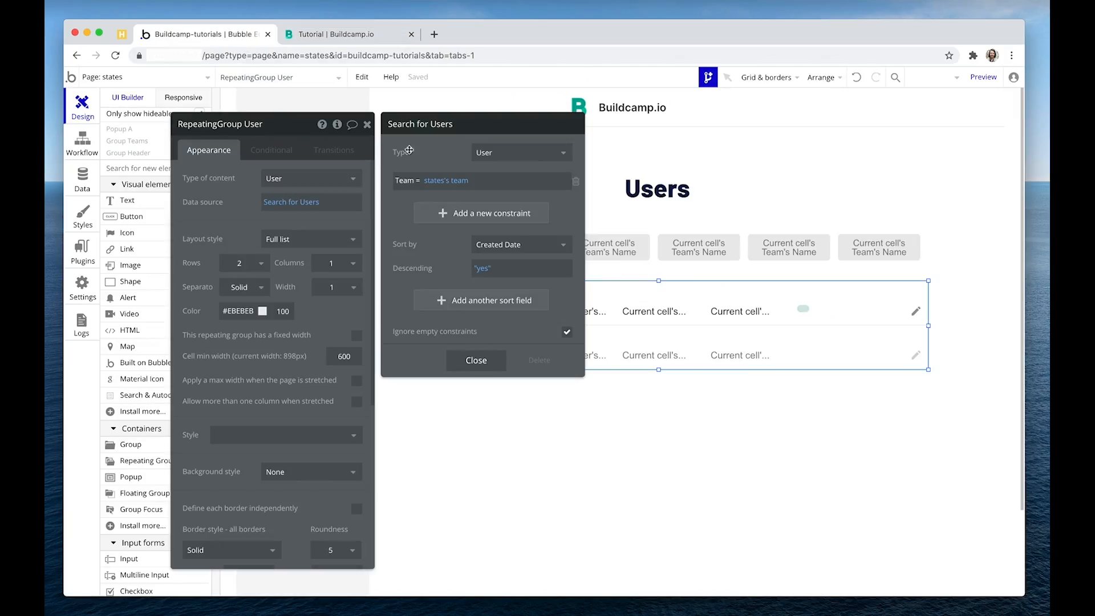
click(367, 125)
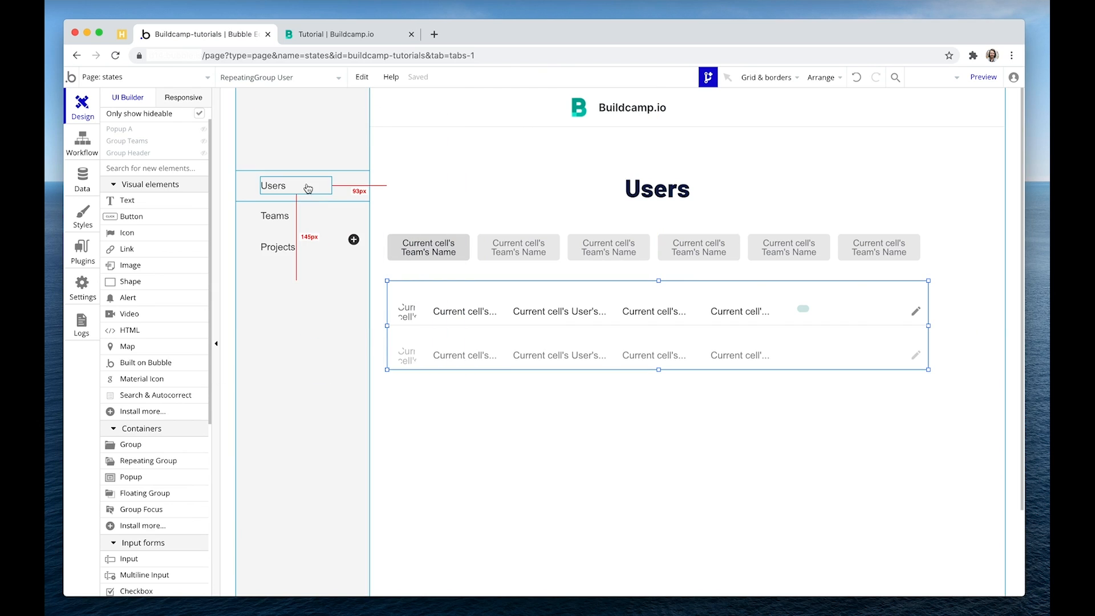
click(334, 175)
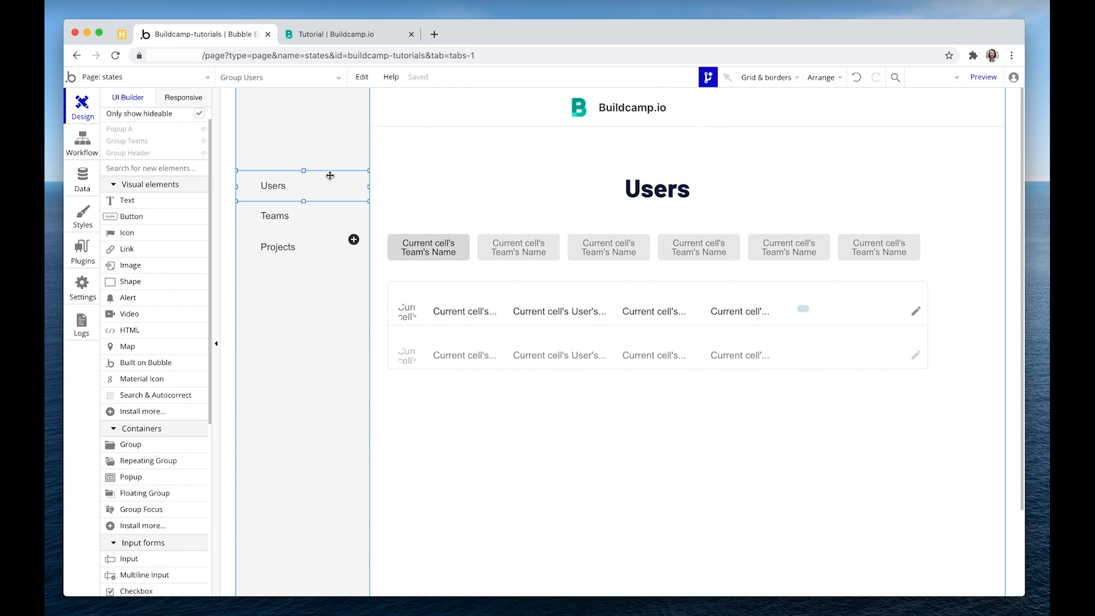
double_click(261, 173)
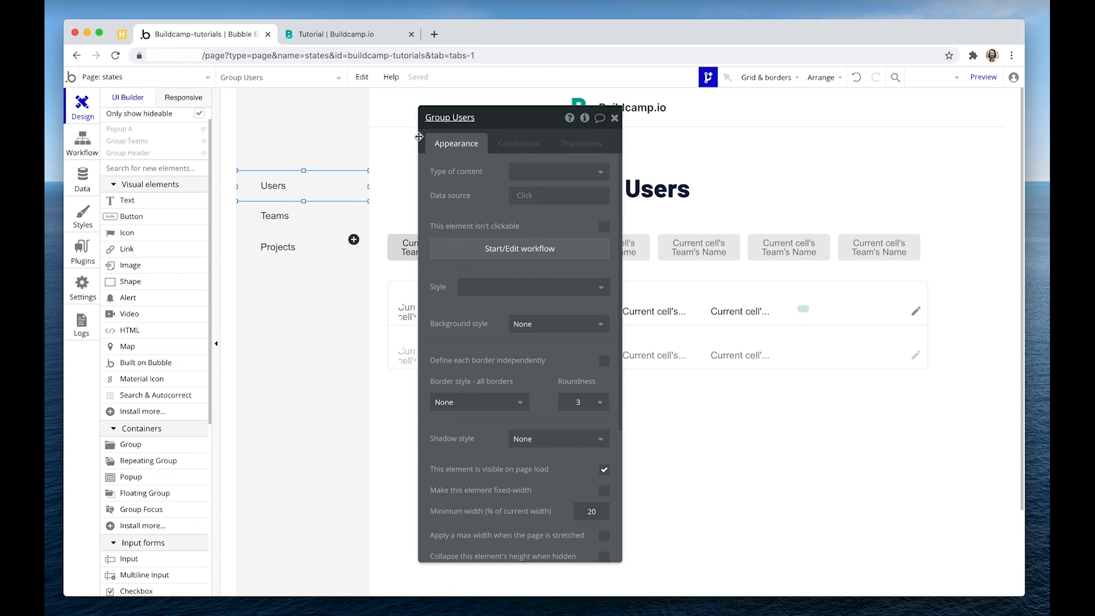
click(488, 255)
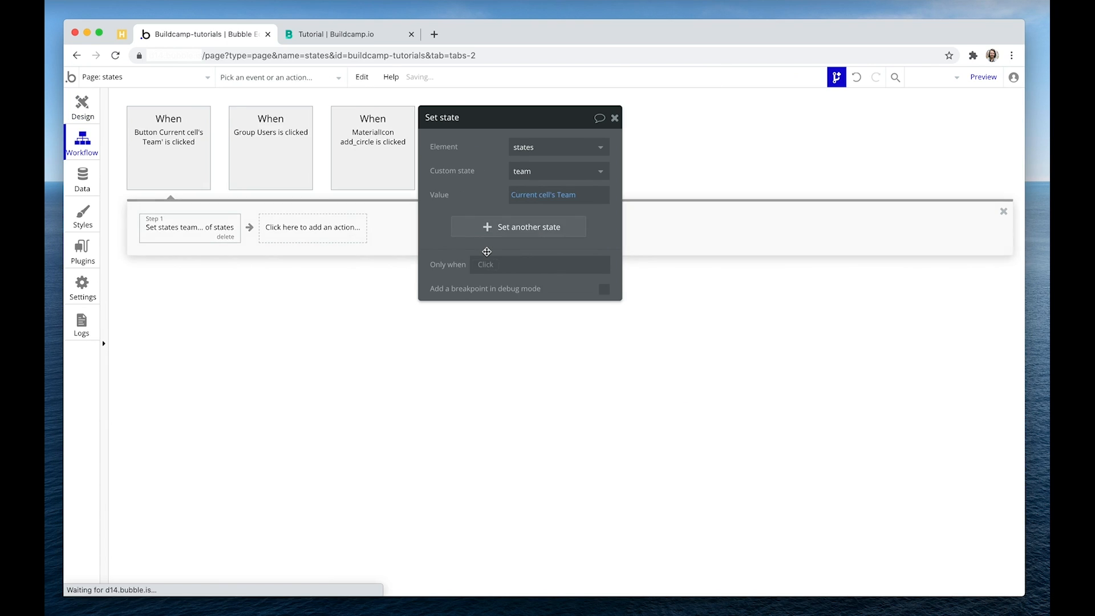
click(171, 236)
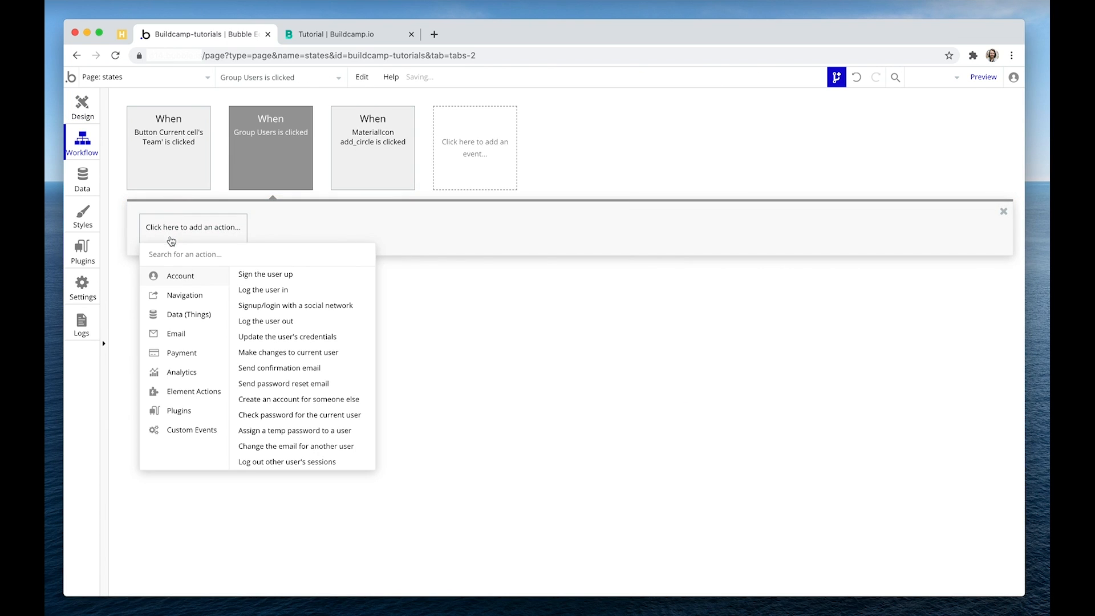
mouse_move(187, 393)
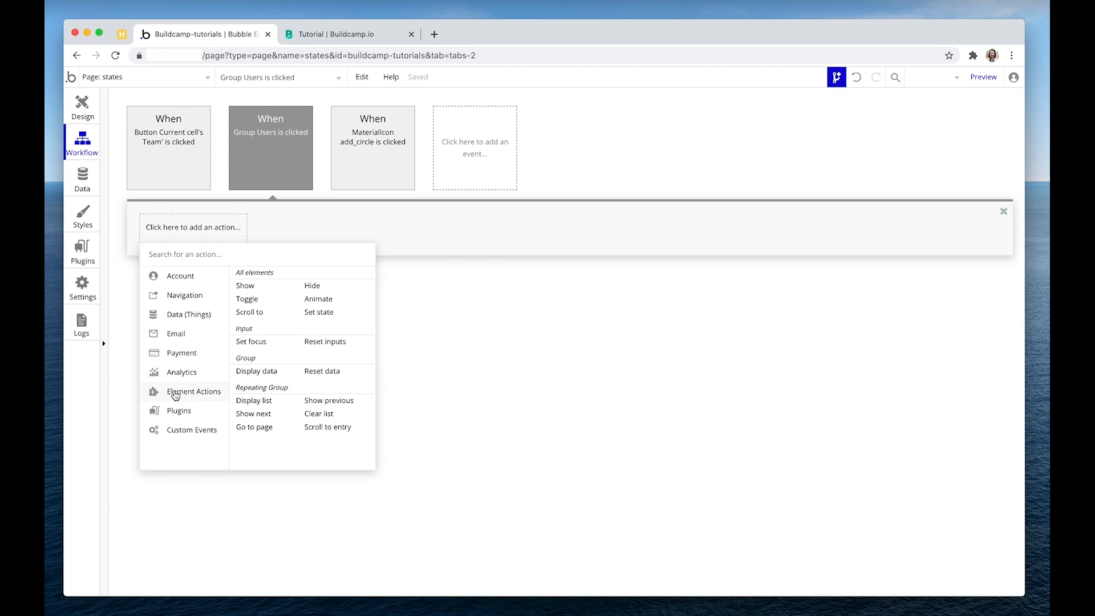
click(317, 314)
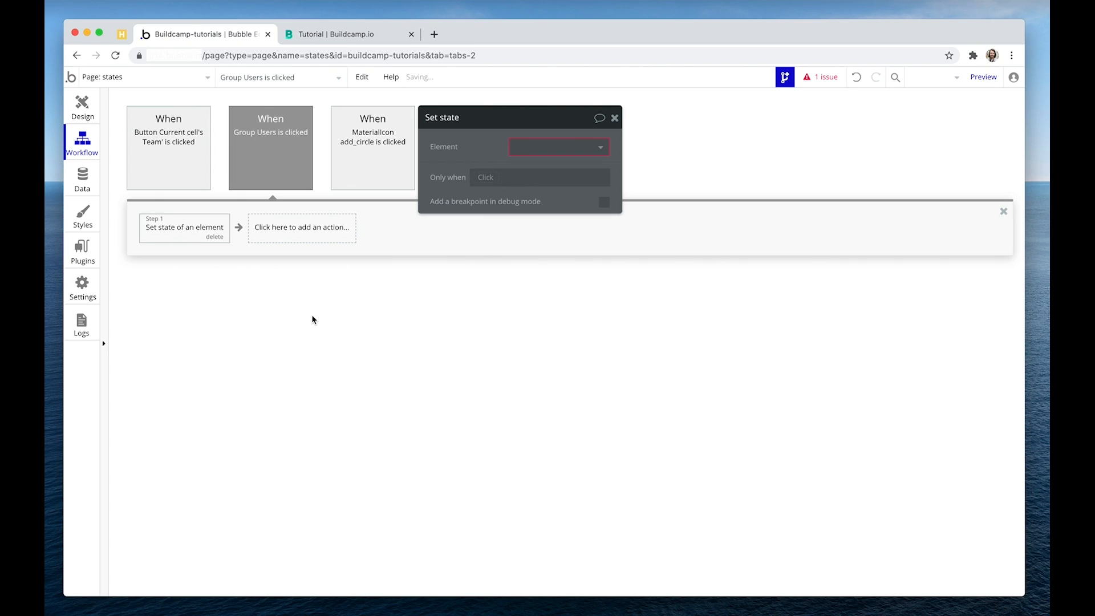
Target the states page in the action, create a text custom state named view, and set its value to users.
click(545, 147)
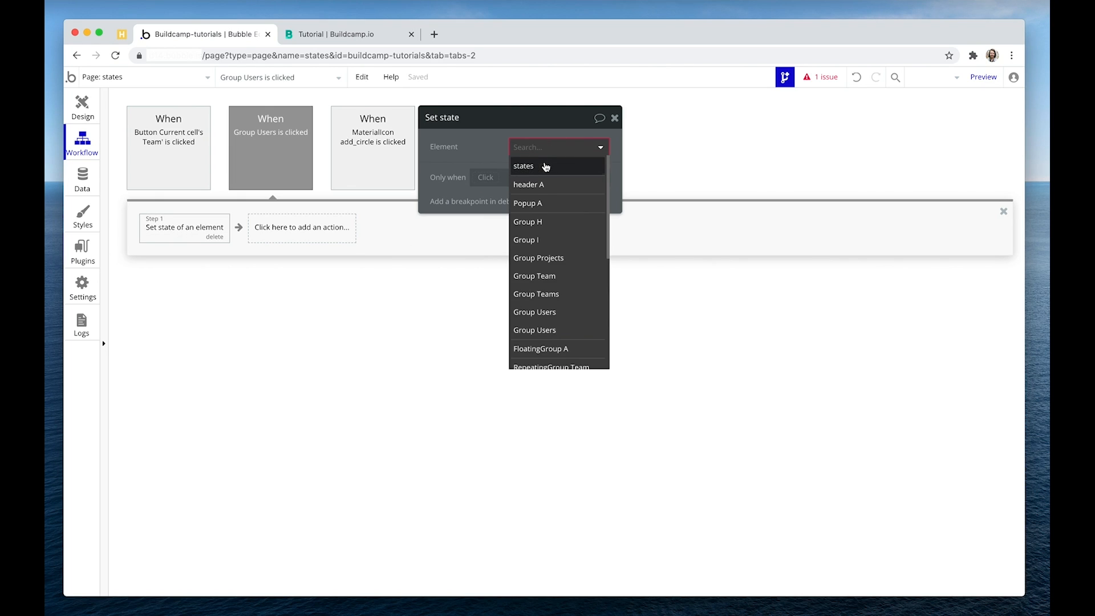
click(545, 169)
click(537, 174)
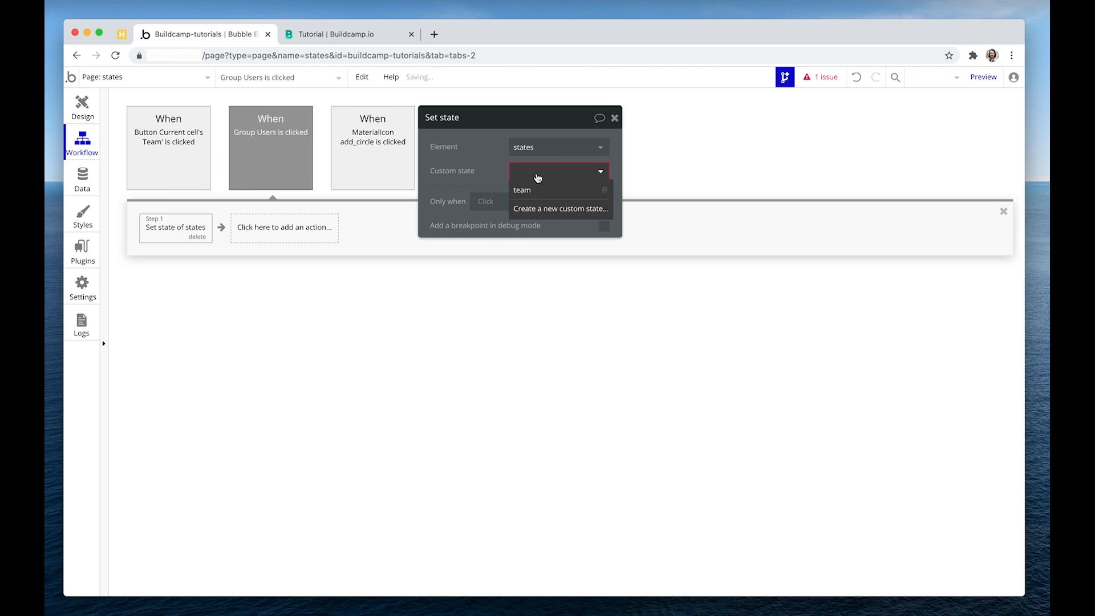
click(548, 210)
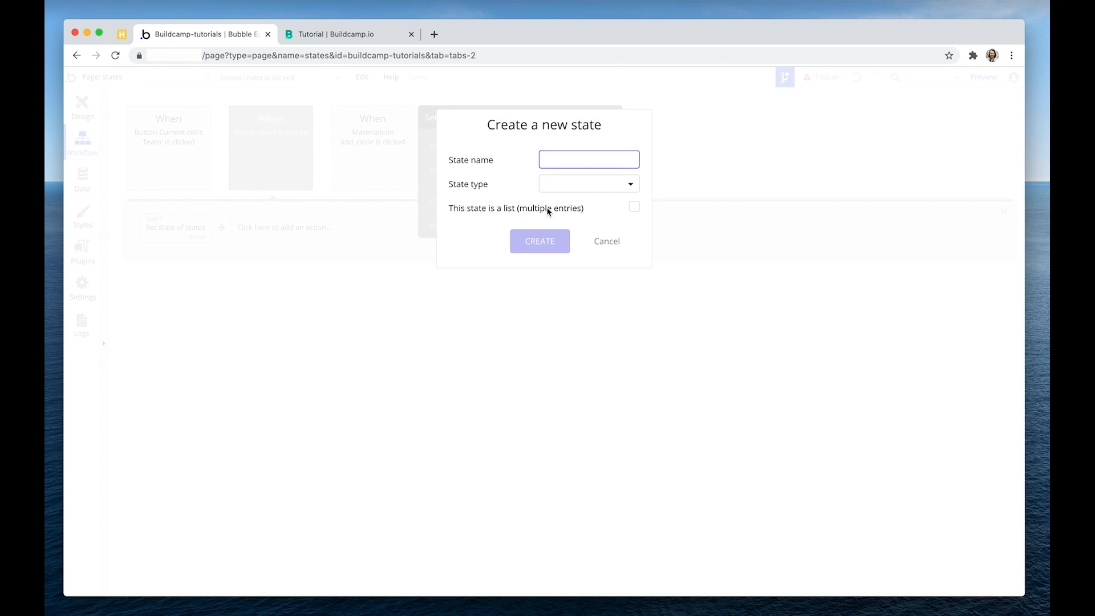
text(view)
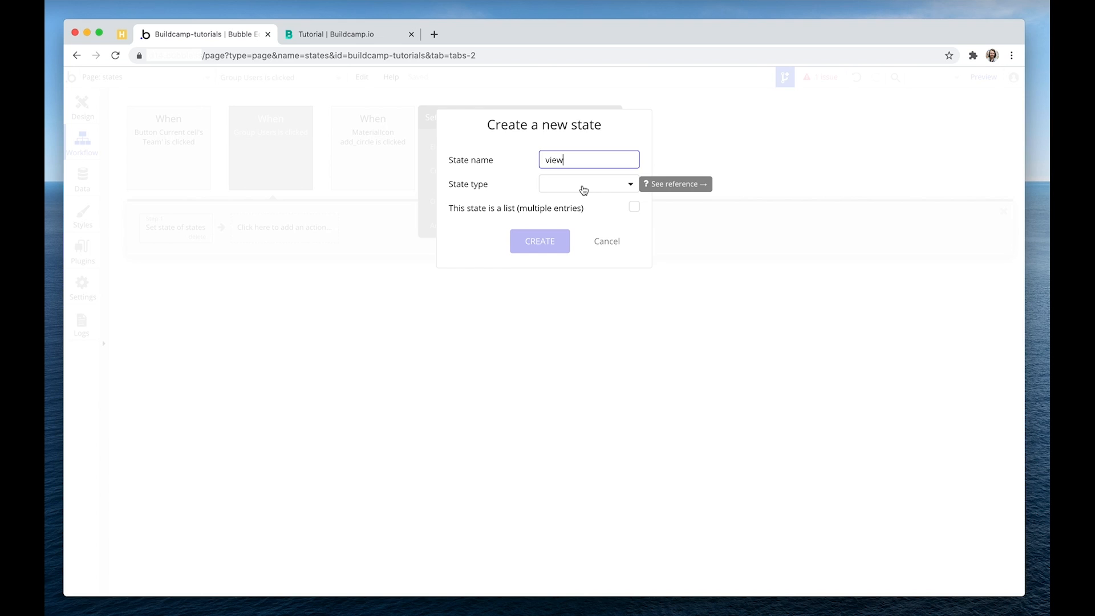
click(583, 189)
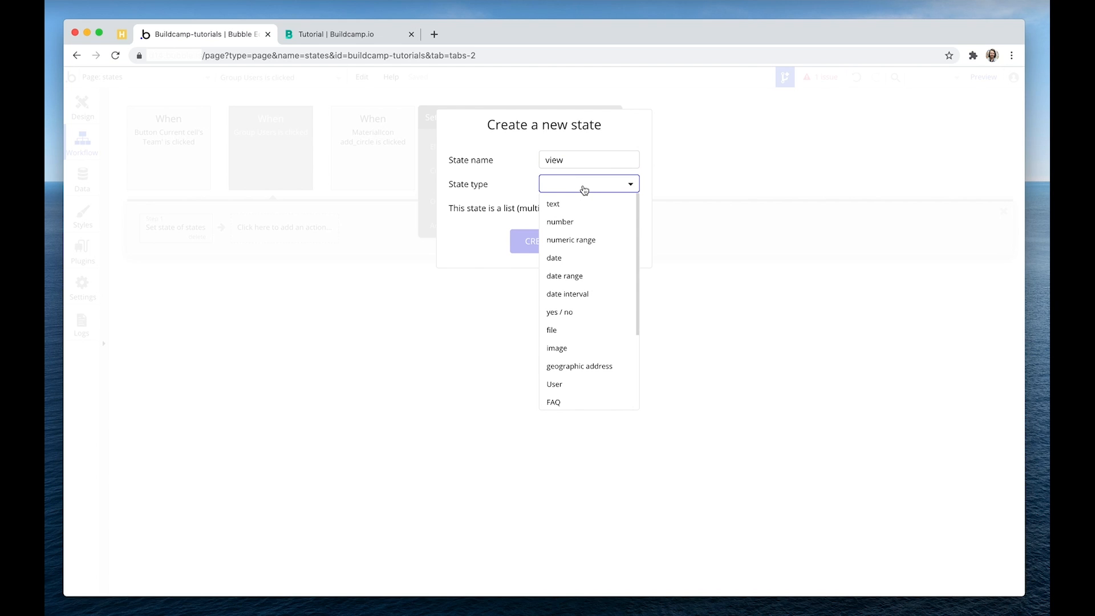
click(583, 206)
click(553, 241)
click(533, 196)
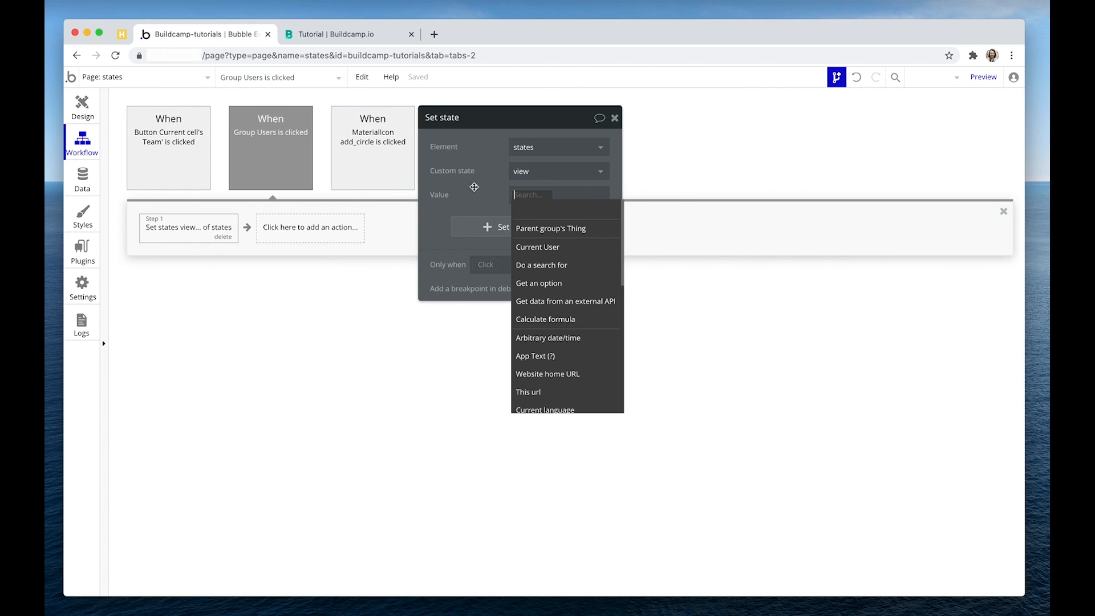
text(users)
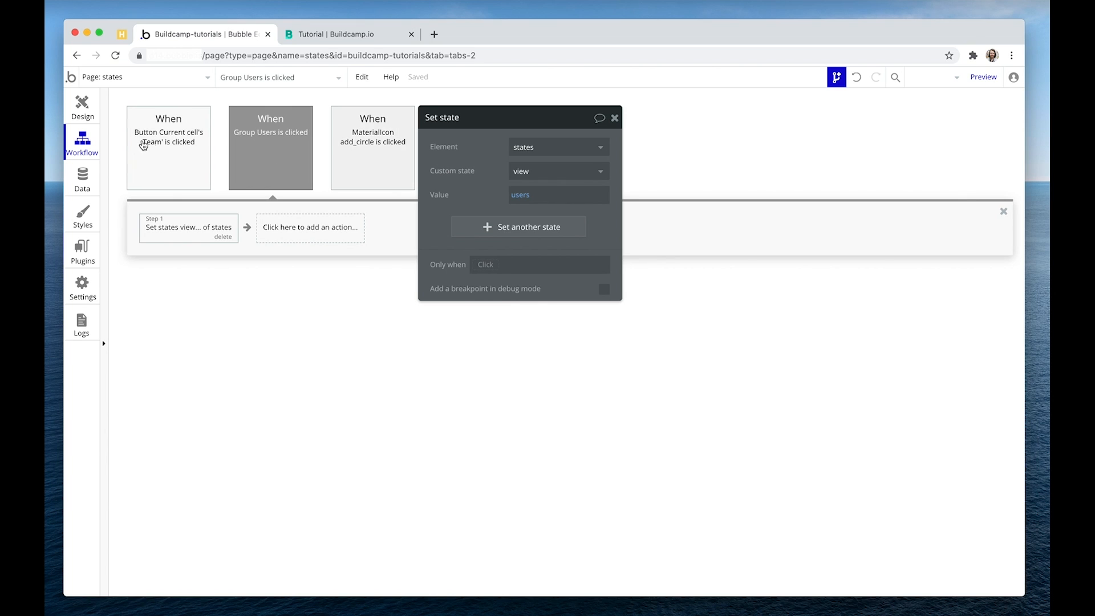
Define the borders of the sidebar's Group Users independently and give it a solid right border with width 3.
click(82, 117)
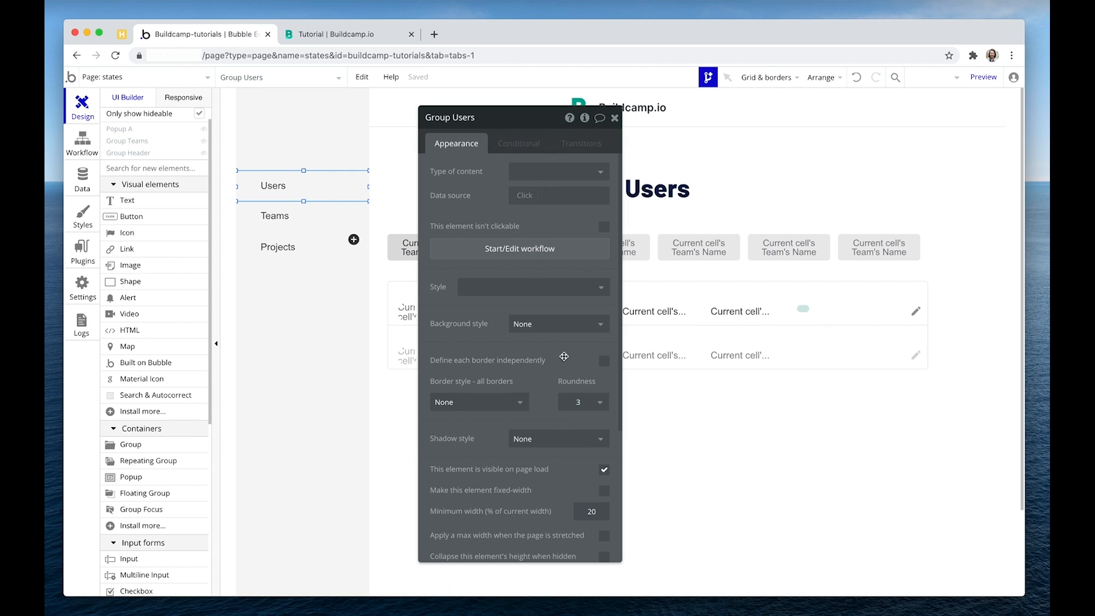
scroll(564, 357, down, 2)
click(603, 297)
scroll(603, 300, down, 1)
click(604, 298)
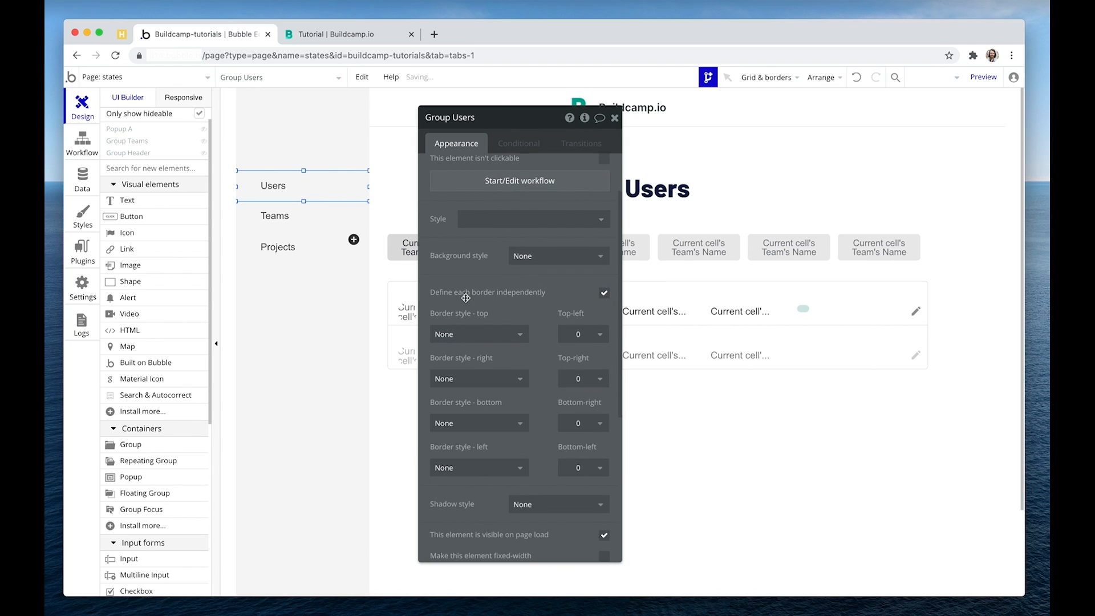
drag(465, 298, 531, 283)
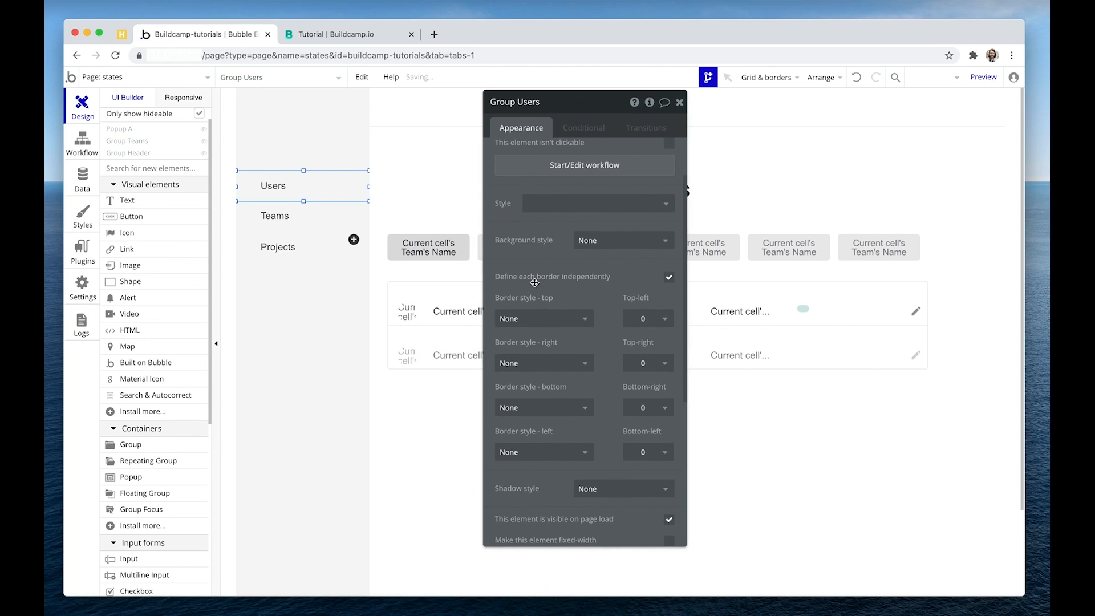
click(550, 363)
click(547, 401)
click(576, 390)
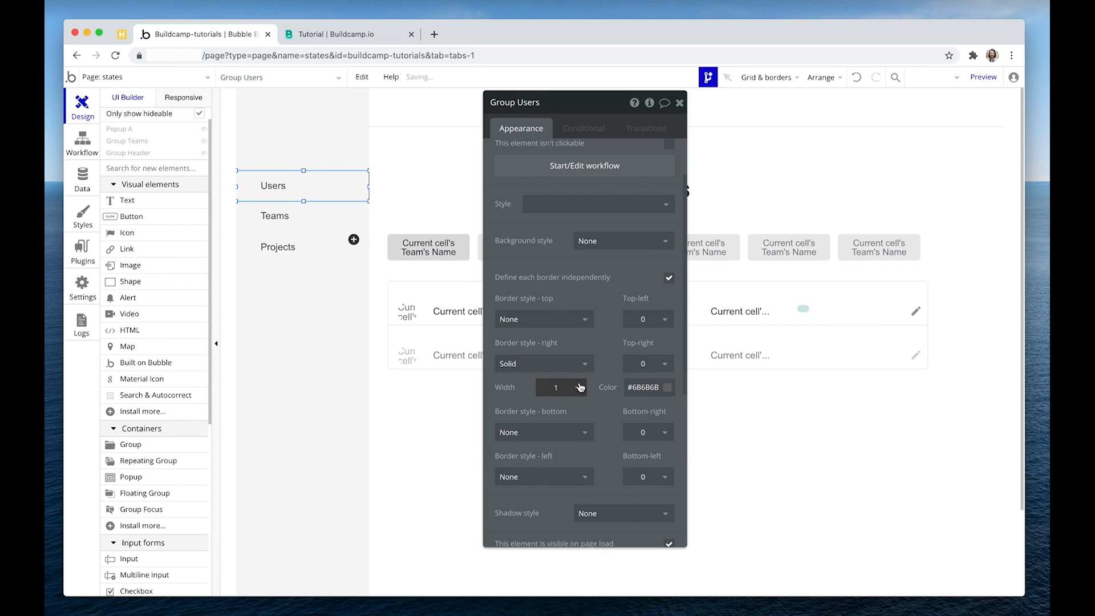
text(3)
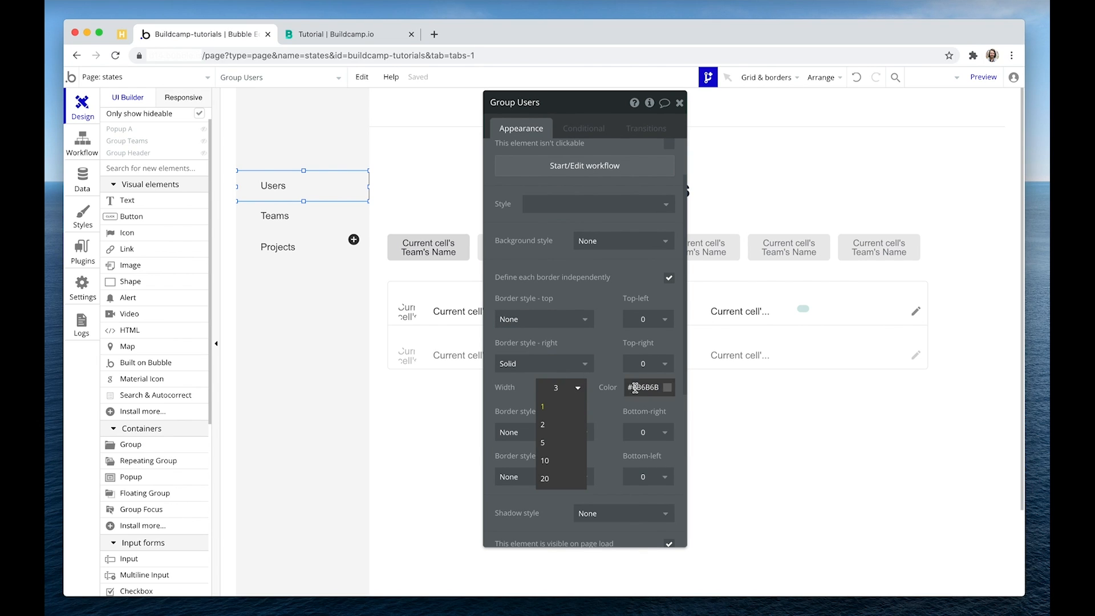
Copy the background color #F5F5F5 from FloatingGroup A and apply it to the right border of Group Users.
click(346, 343)
click(591, 349)
key(super+c)
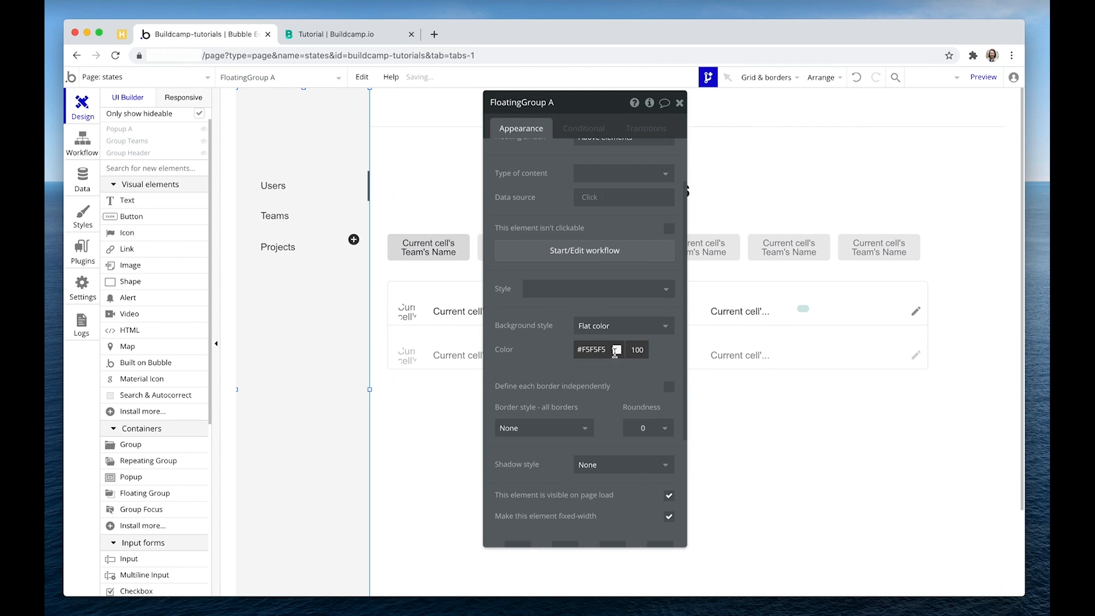
click(355, 193)
click(647, 387)
drag(647, 387, 619, 387)
key(super+v)
click(614, 363)
Define a condition on the sidebar's Group Users for when states's view is users.
click(331, 192)
scroll(603, 181, up, 3)
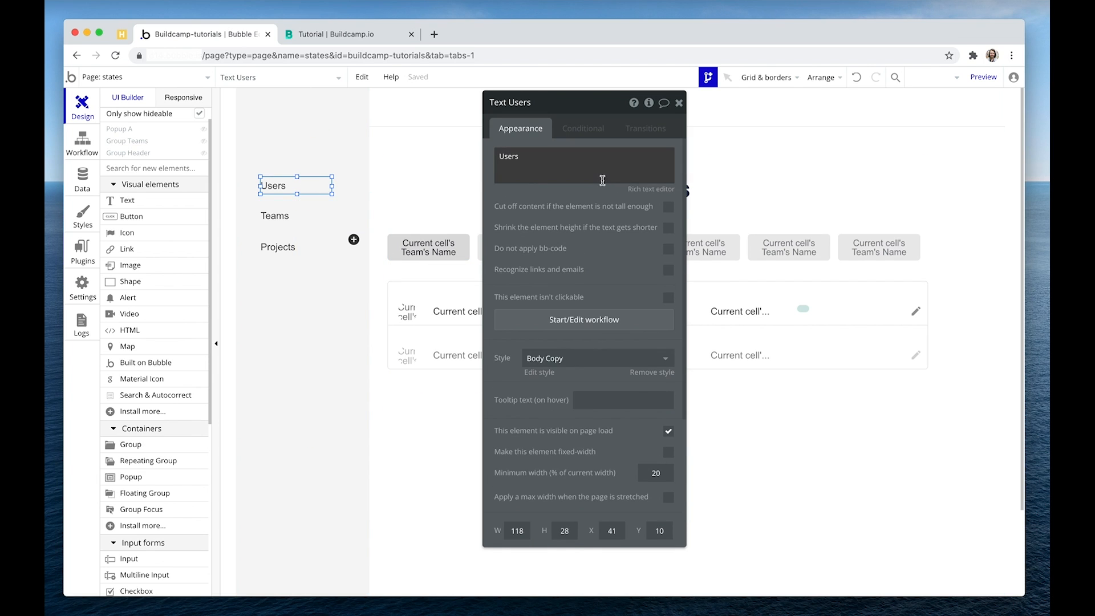
click(356, 193)
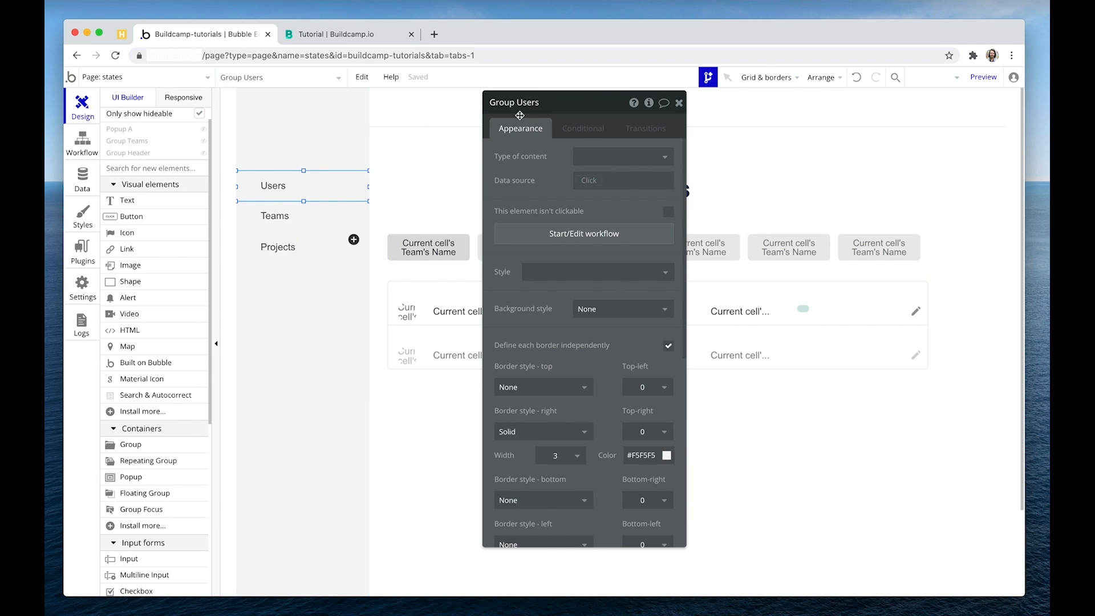
click(577, 125)
click(577, 158)
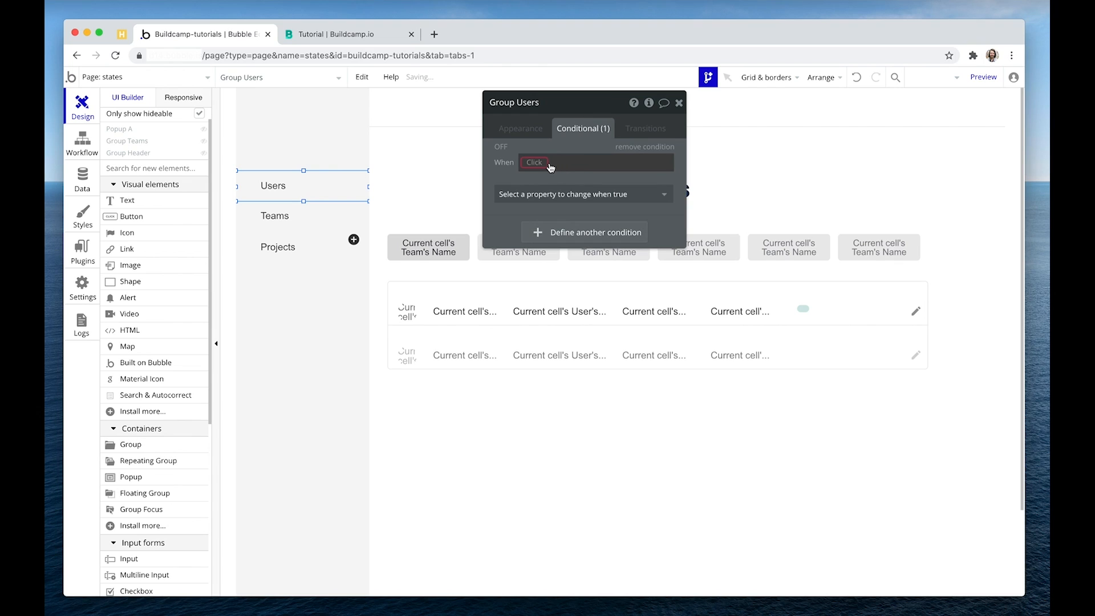
click(540, 162)
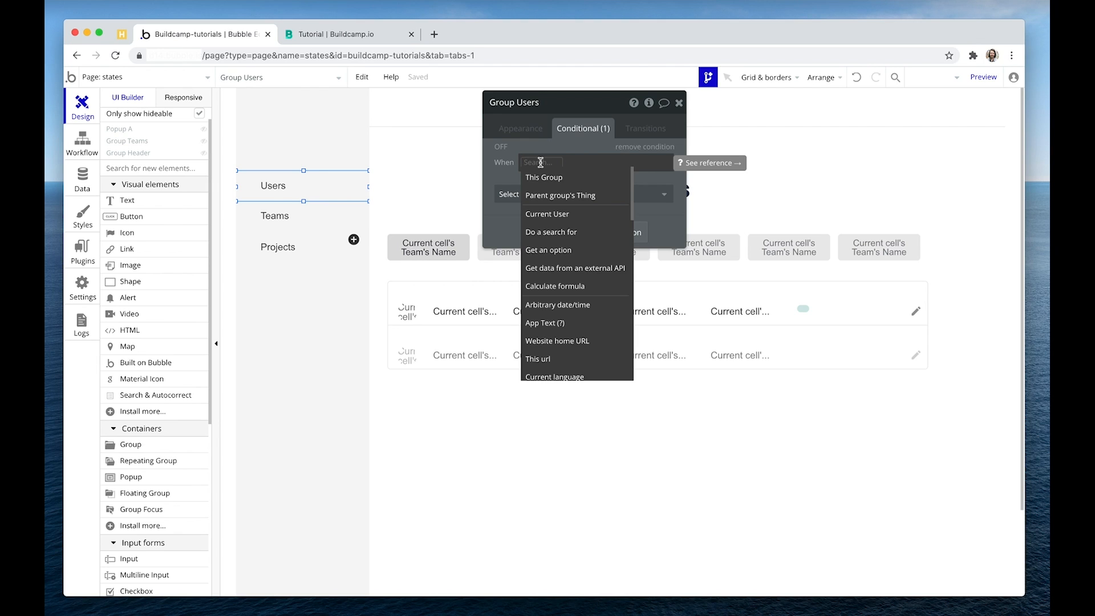
text(states)
click(558, 177)
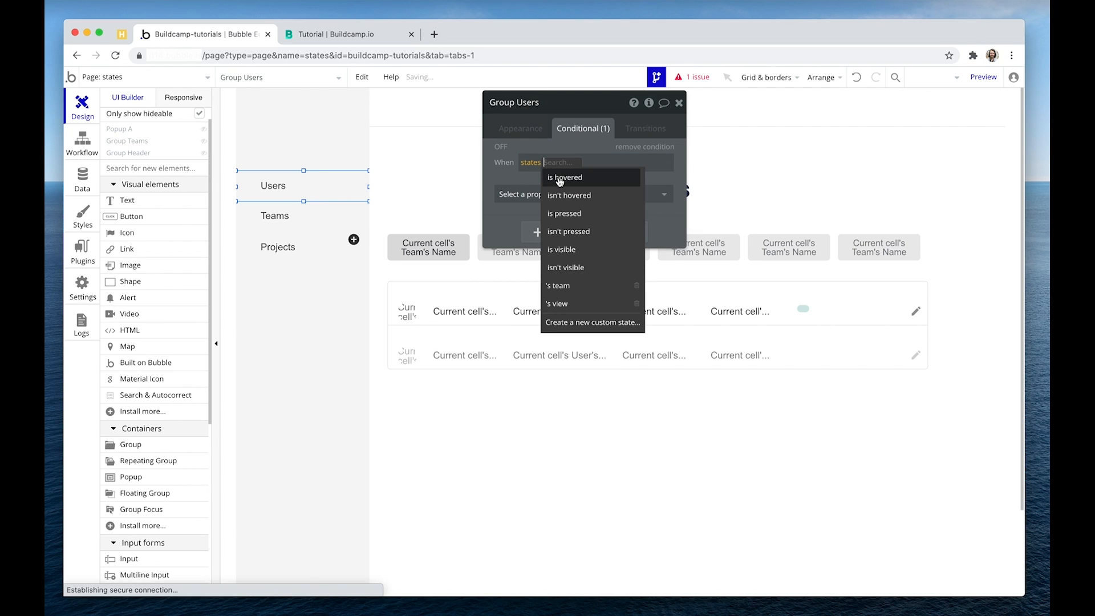
click(562, 303)
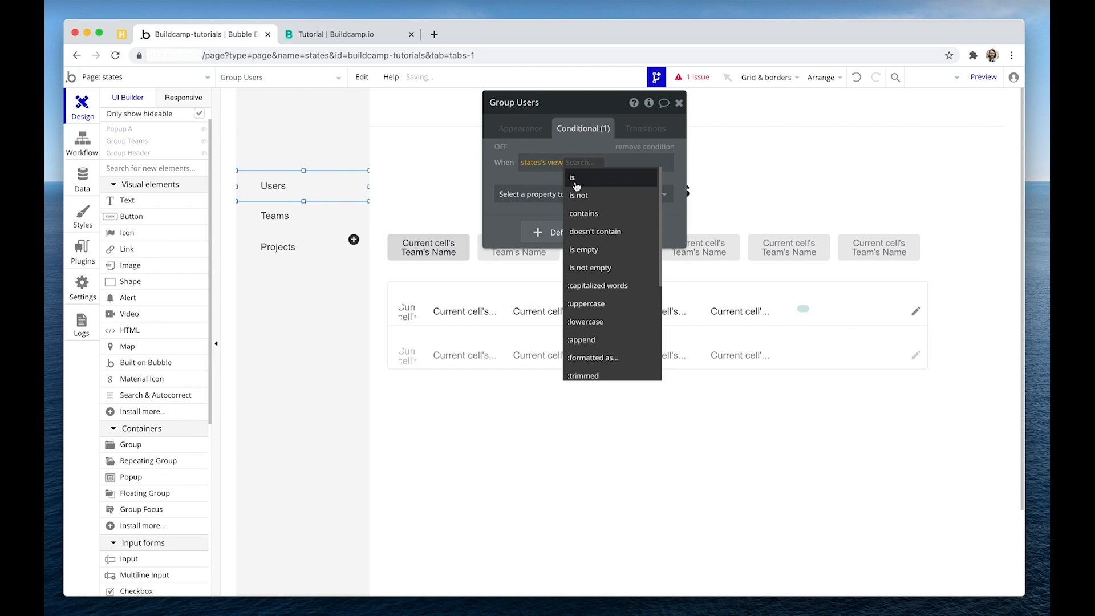
click(570, 178)
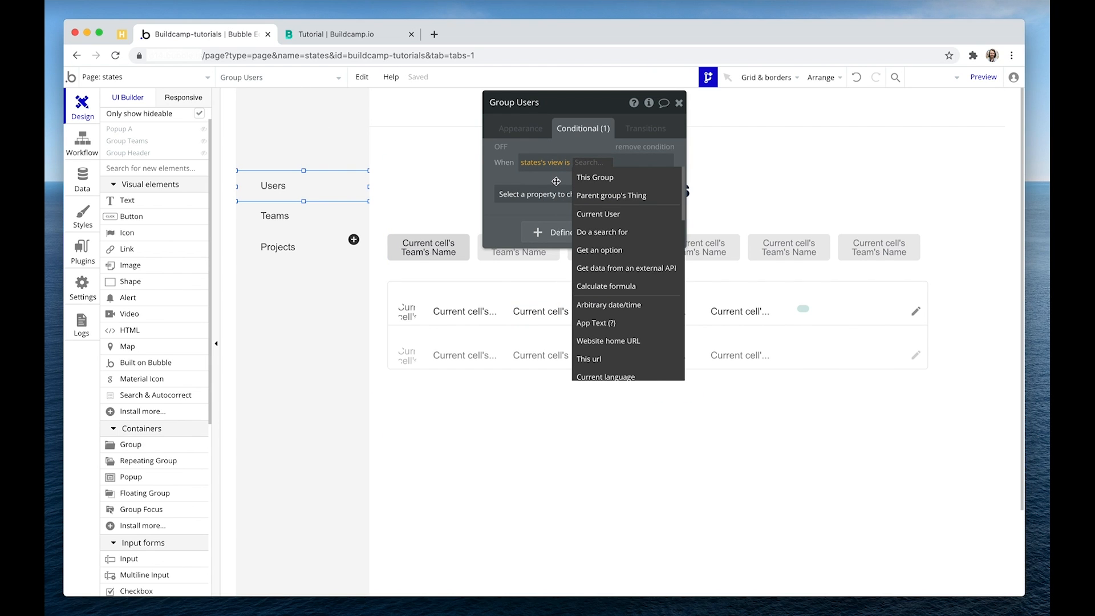
text(users)
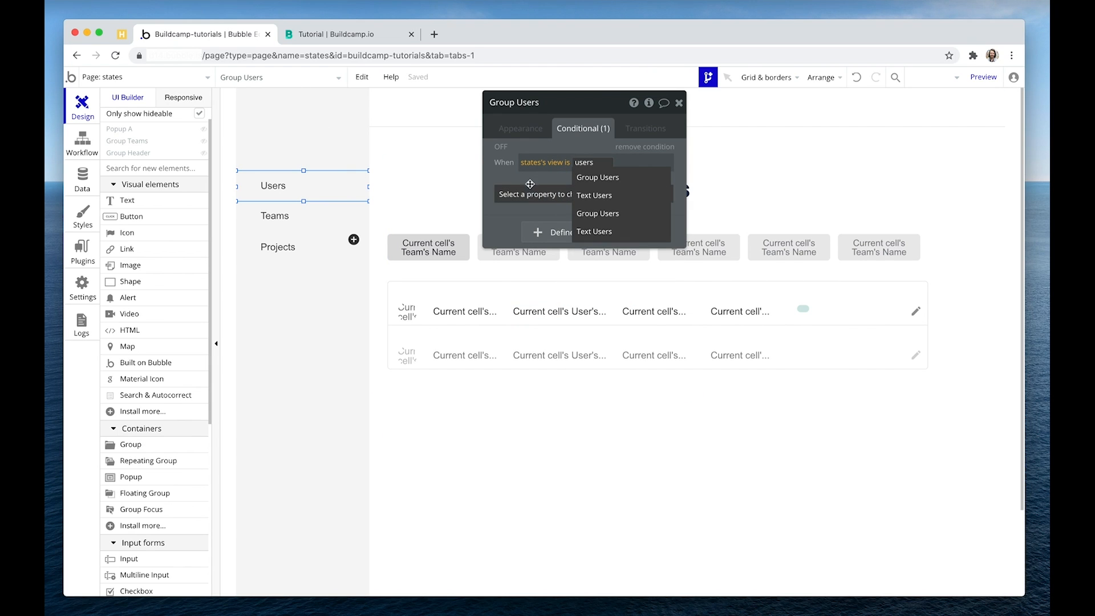
key(Return)
Make the condition change the right border color to the green #14A38B and check the sidebar highlight in the app preview.
click(536, 193)
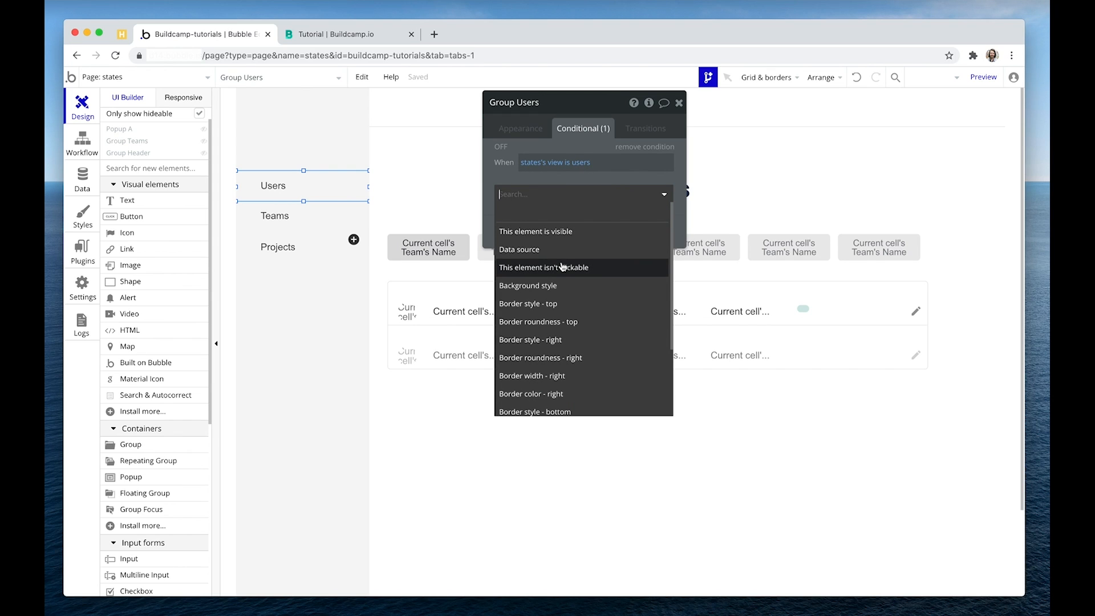
scroll(563, 267, down, 2)
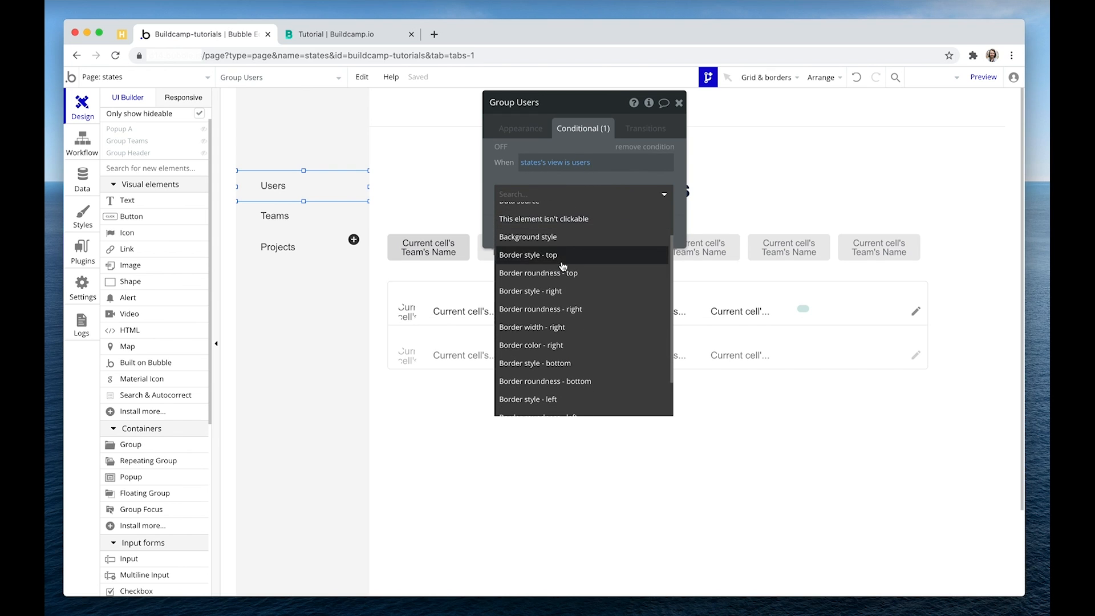
click(512, 350)
click(654, 190)
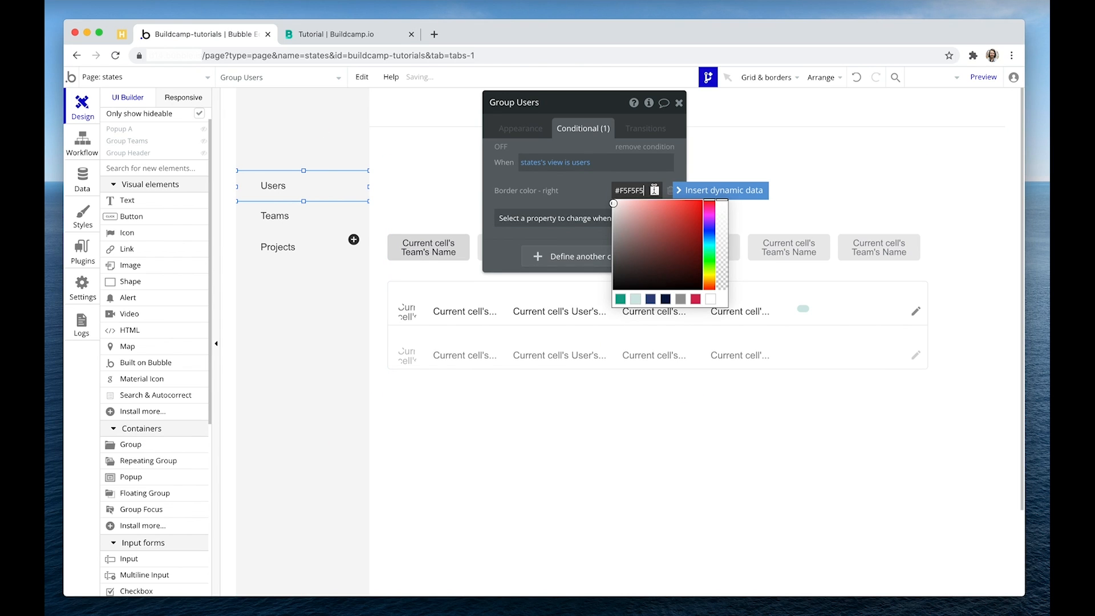
click(620, 299)
click(584, 175)
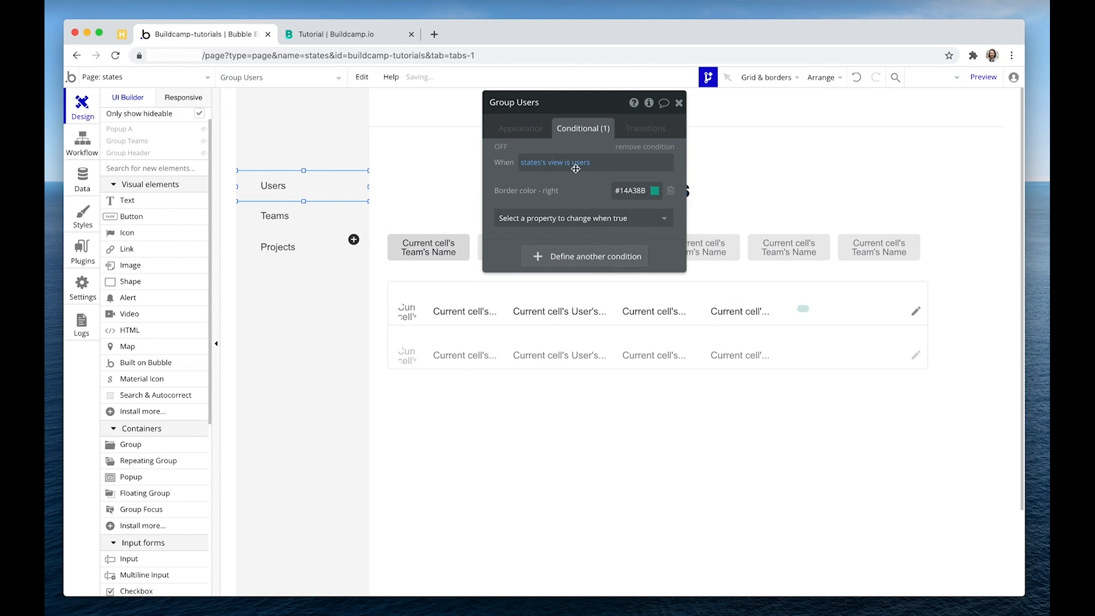
click(385, 41)
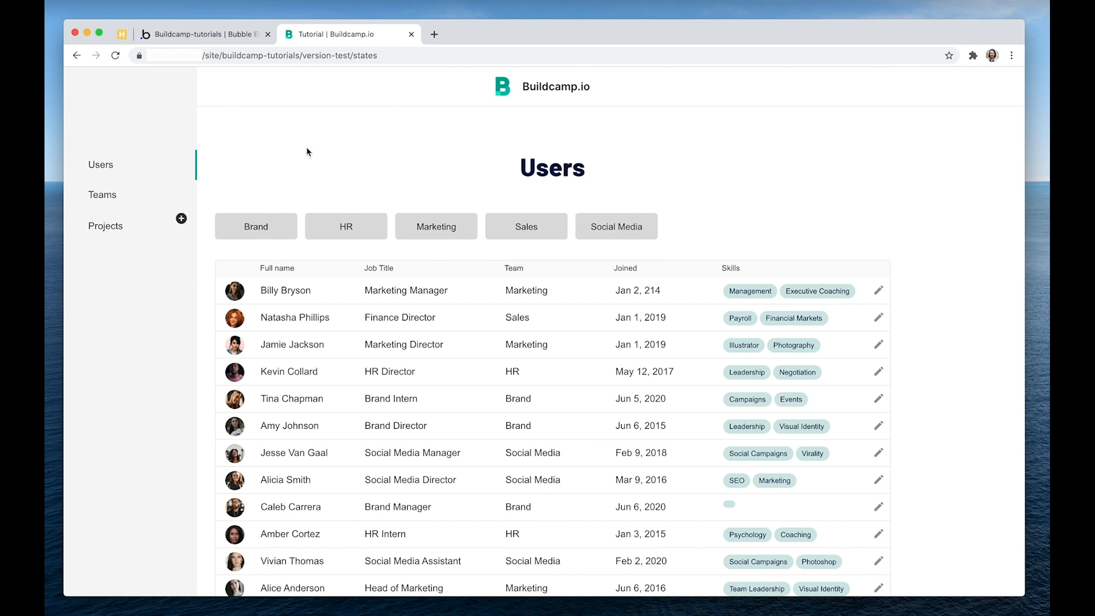
Back in the editor, make the main content area's Group Users not visible on page load.
click(222, 32)
click(525, 130)
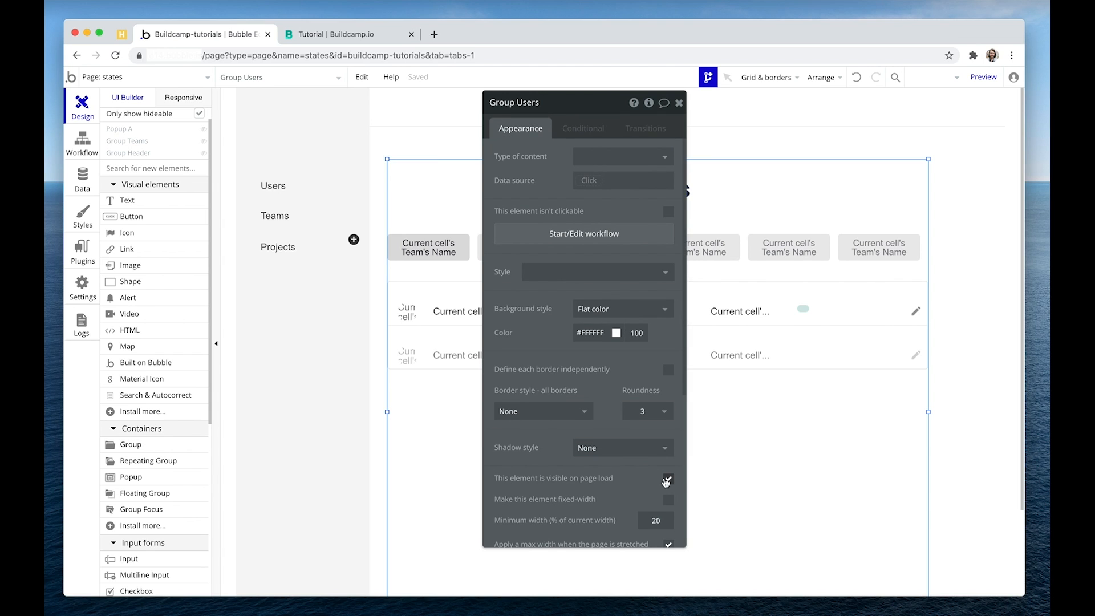
click(670, 481)
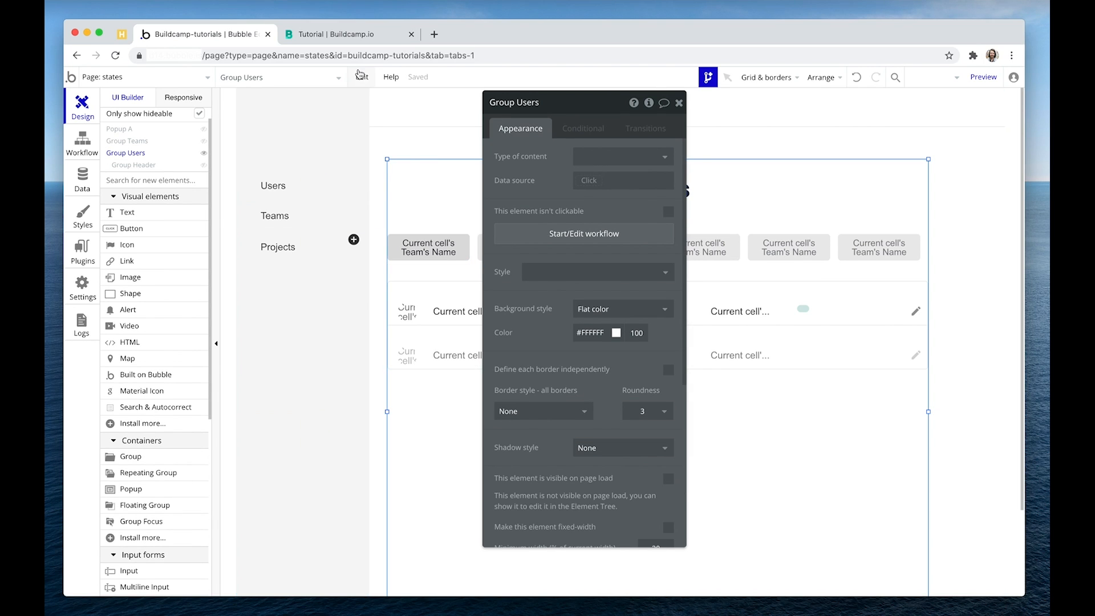
Refresh the app preview, check the main area with Users selected in the sidebar, and return to the editor.
click(360, 38)
click(373, 83)
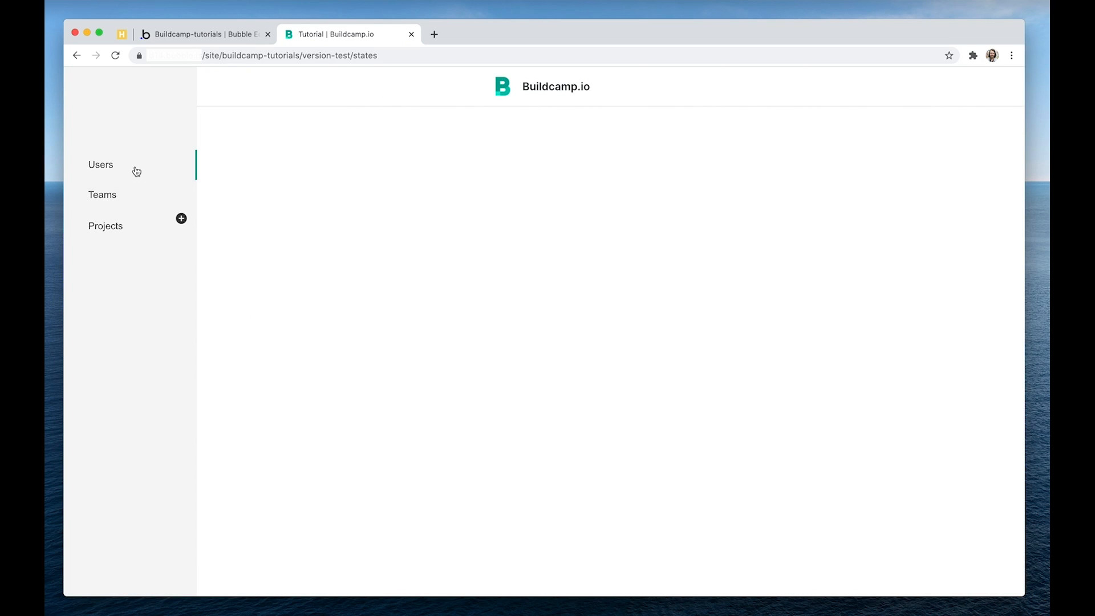
click(228, 34)
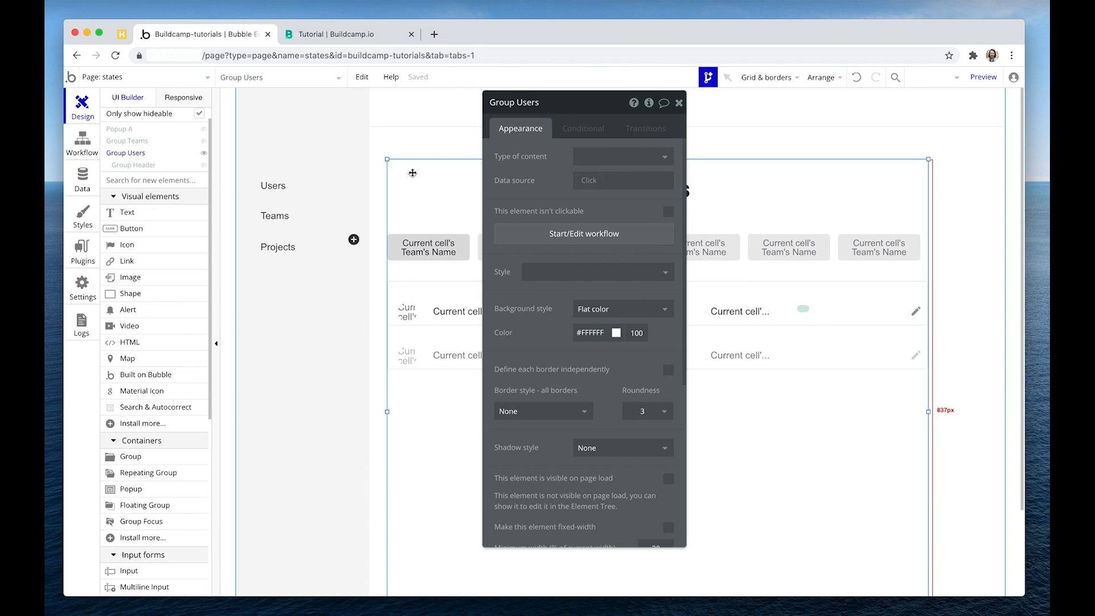
Define a condition on the main content area's Group Users for when states's view is users.
drag(511, 138, 840, 169)
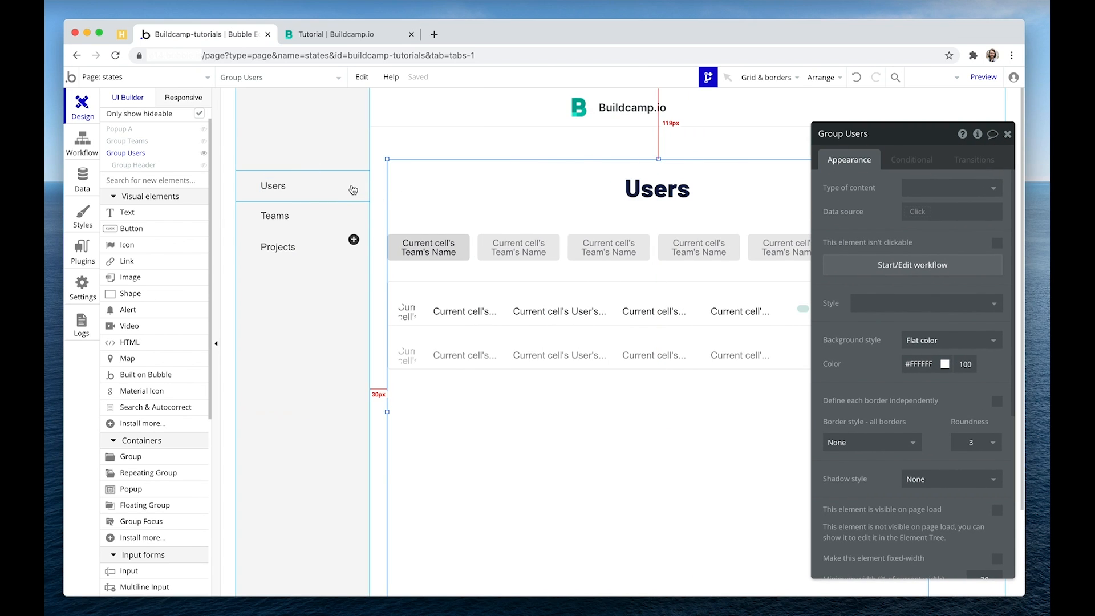
click(911, 160)
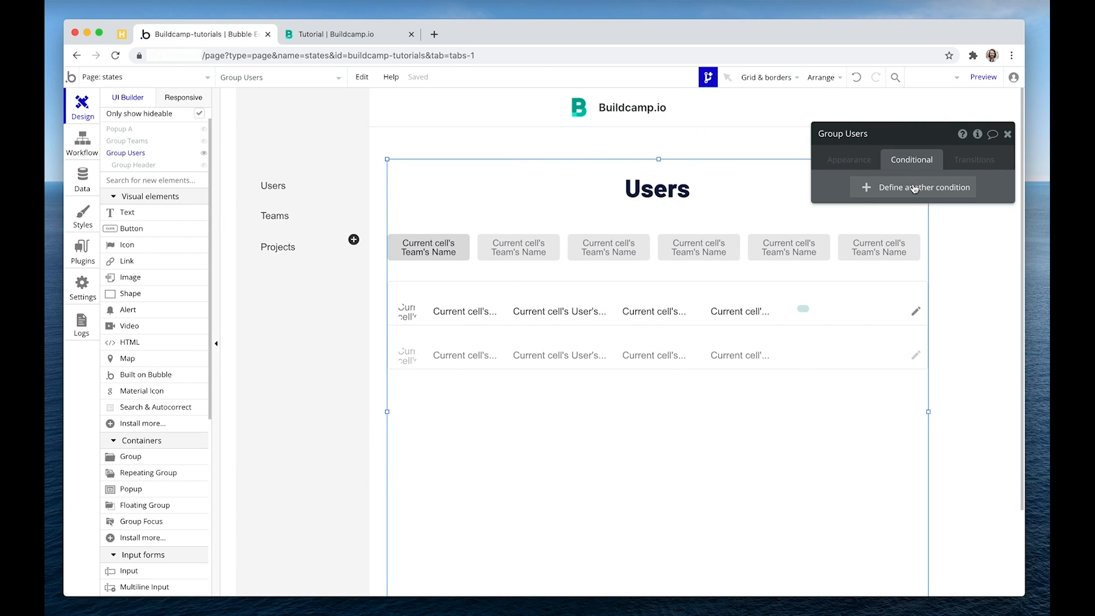
click(881, 194)
click(860, 193)
text(states)
click(888, 214)
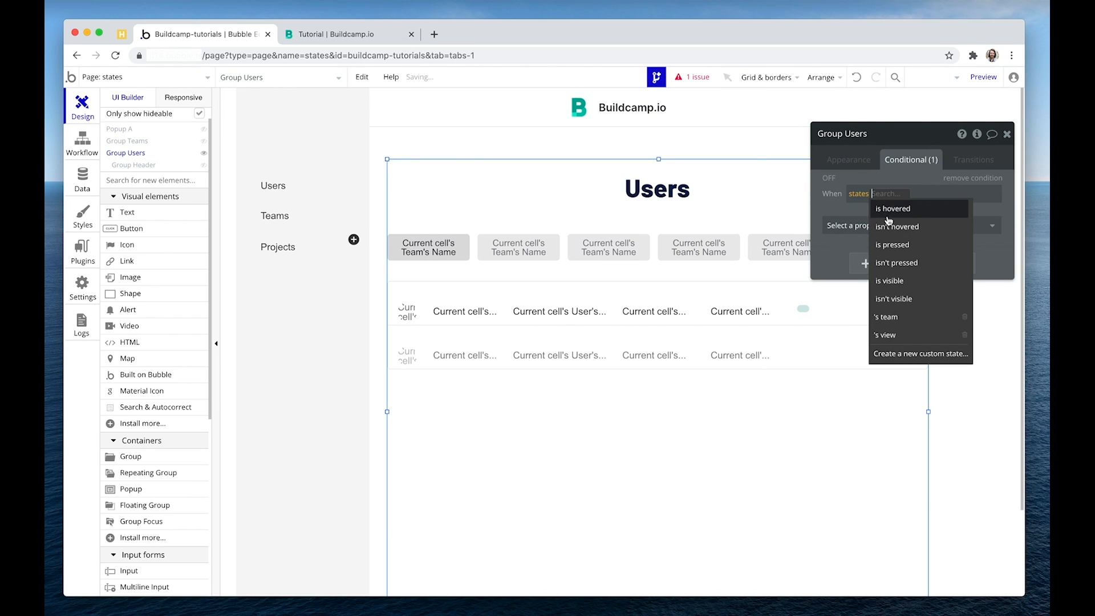
click(886, 335)
click(883, 213)
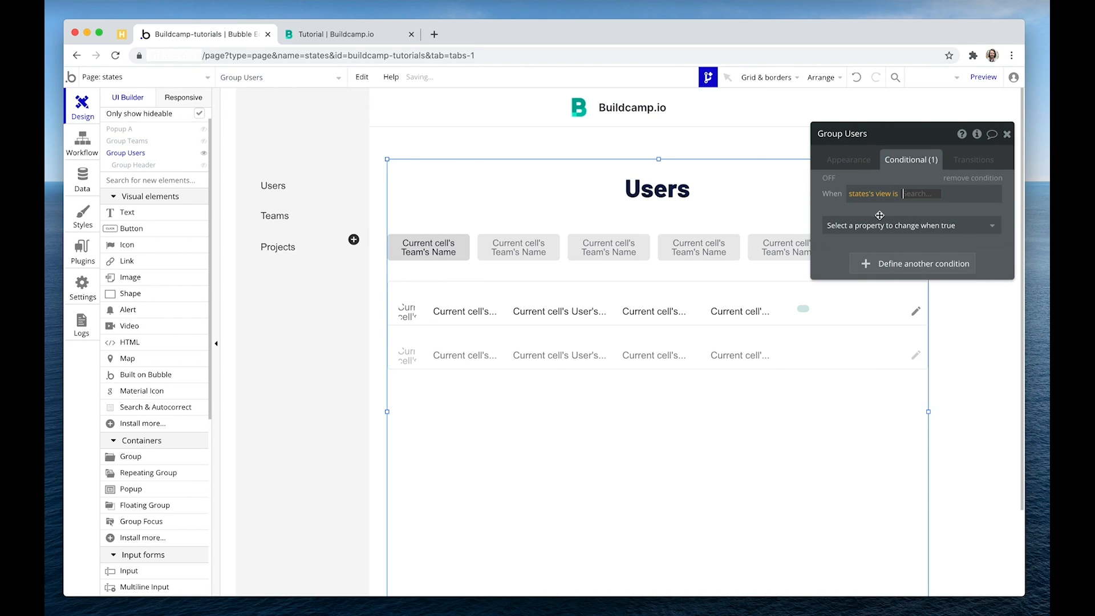
text(users)
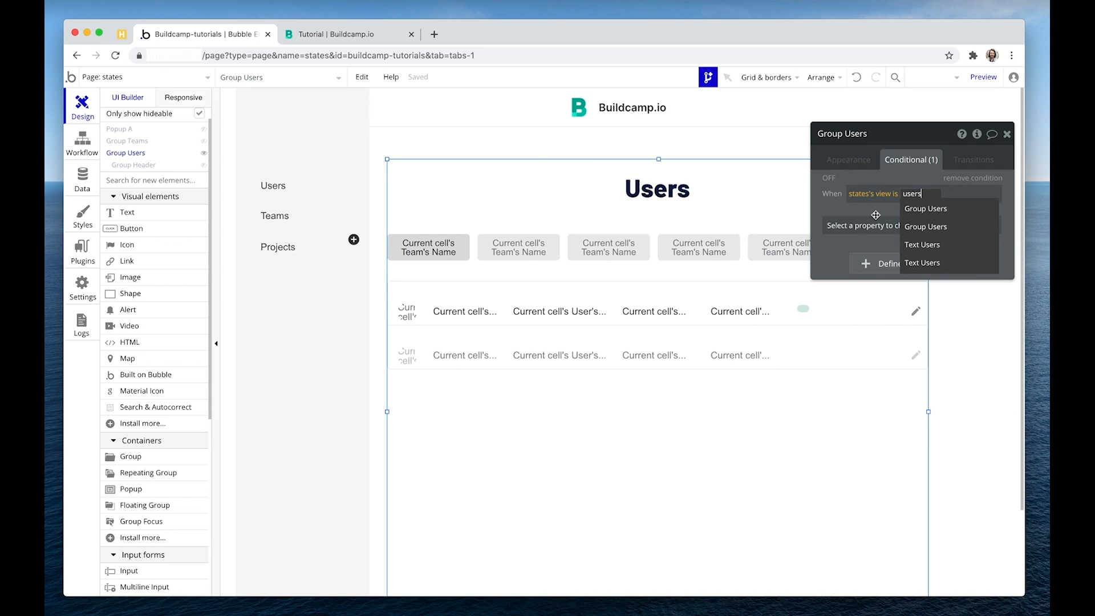
Make the content Group Users visible under this condition and review its page-load visibility setting.
click(873, 225)
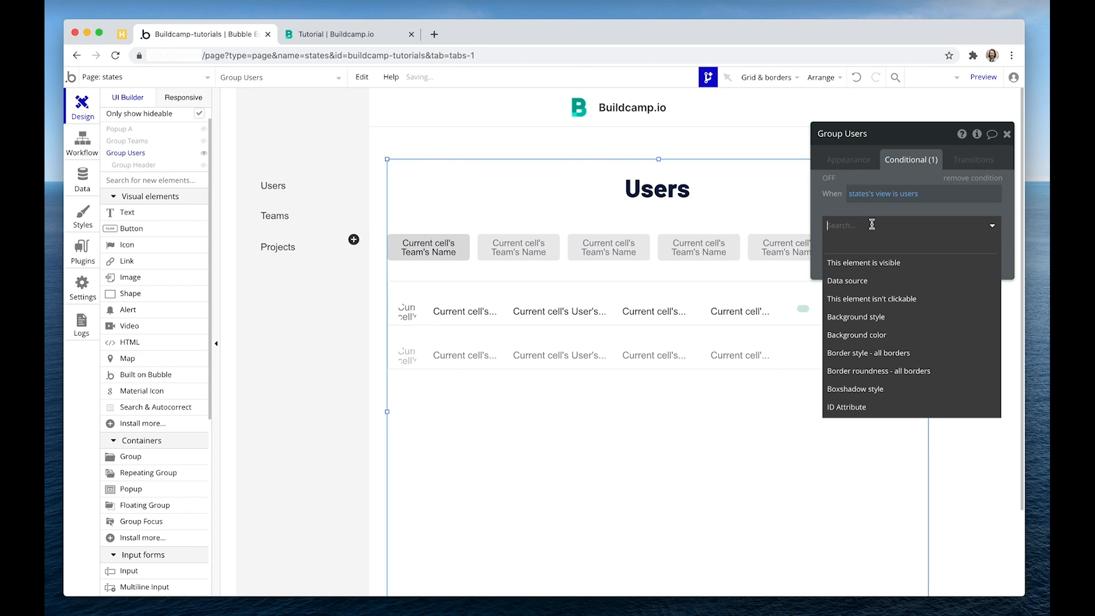
click(862, 266)
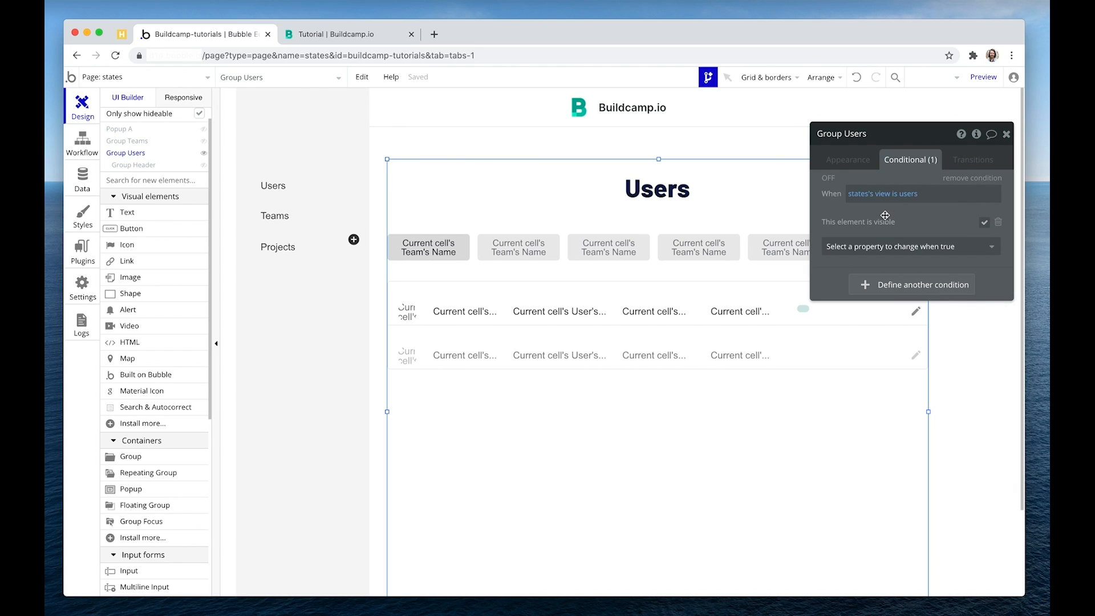
click(848, 160)
scroll(926, 344, down, 3)
click(995, 424)
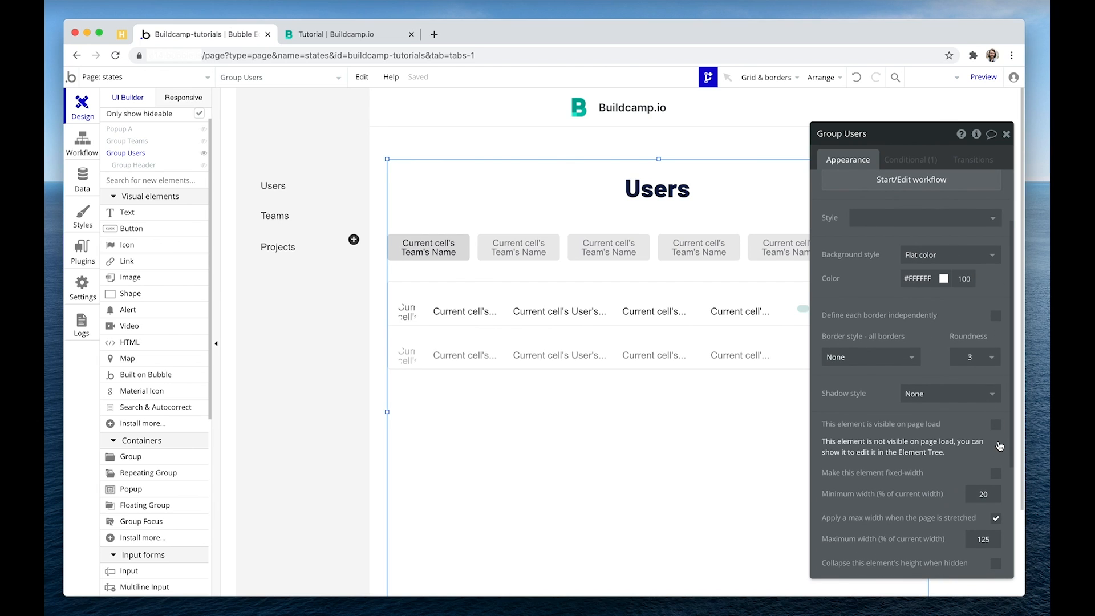
Refresh the app preview, open the Users view and test the HR and Marketing team filters, ending on HR.
click(344, 35)
click(343, 78)
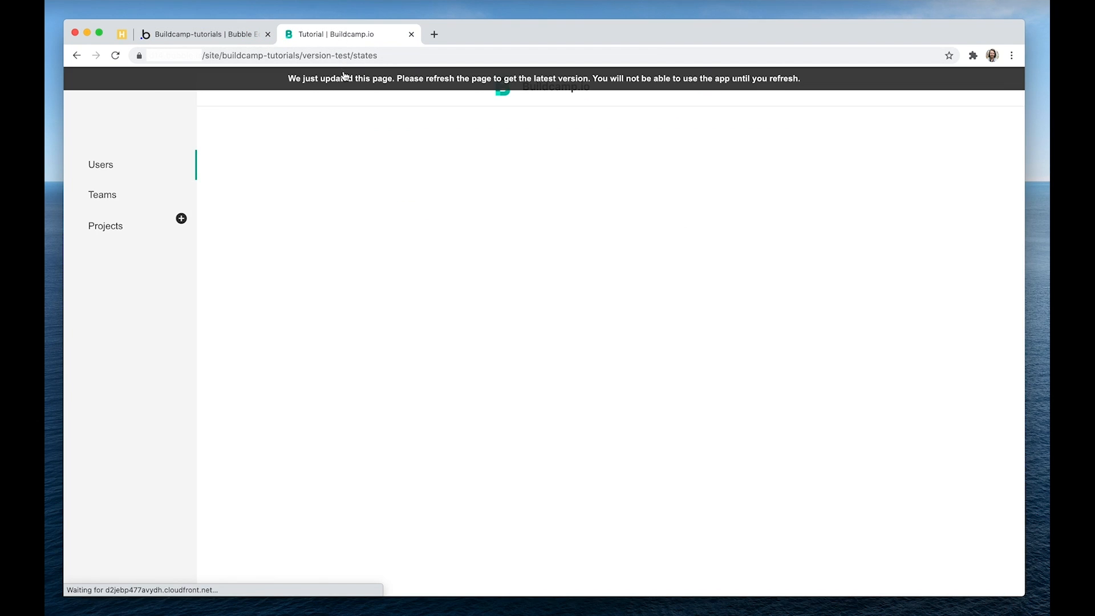
click(152, 169)
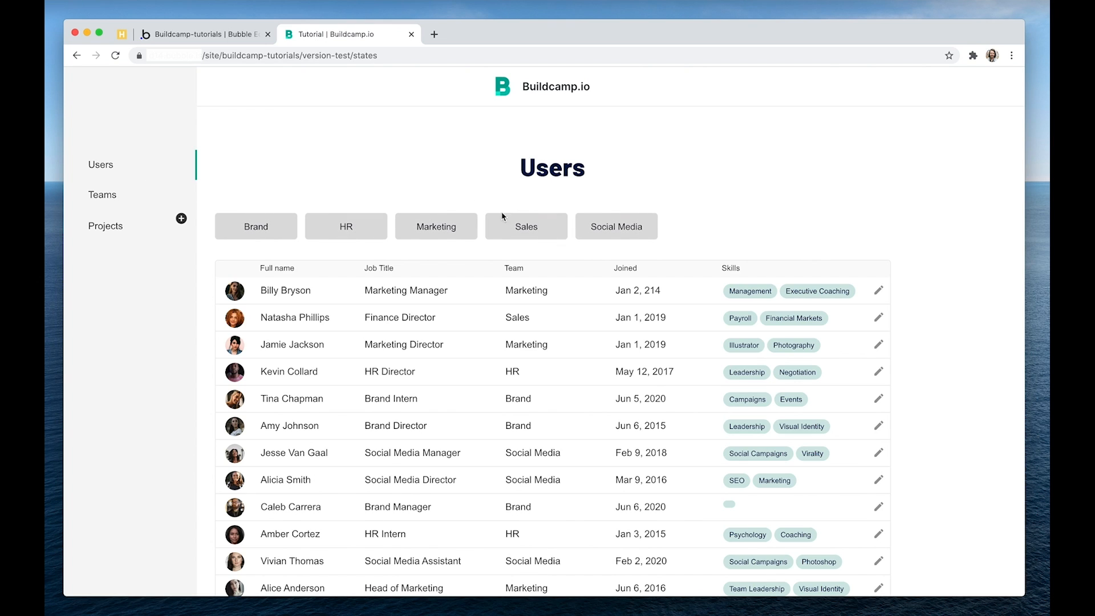
click(356, 238)
click(420, 234)
click(366, 236)
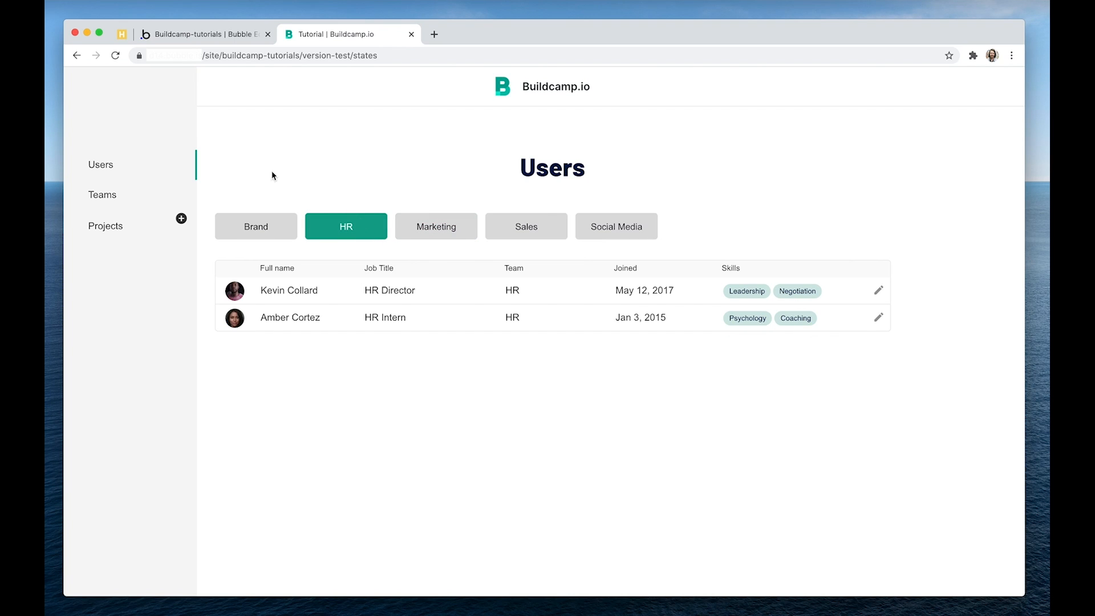
Back in the editor, hide Group Users on the canvas and show Group Teams for editing.
click(219, 37)
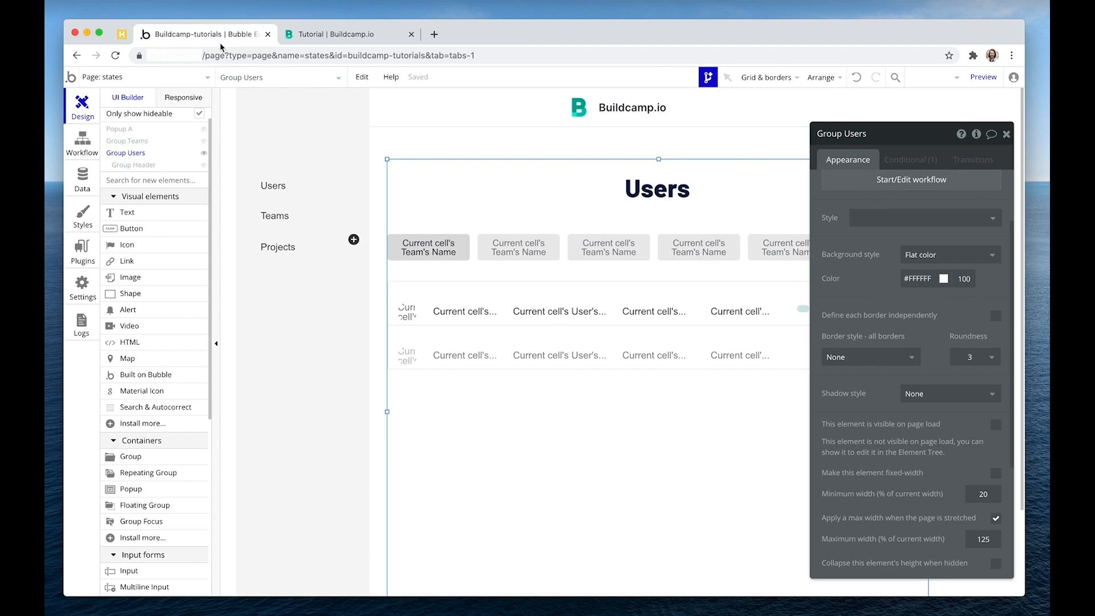
click(206, 155)
click(138, 143)
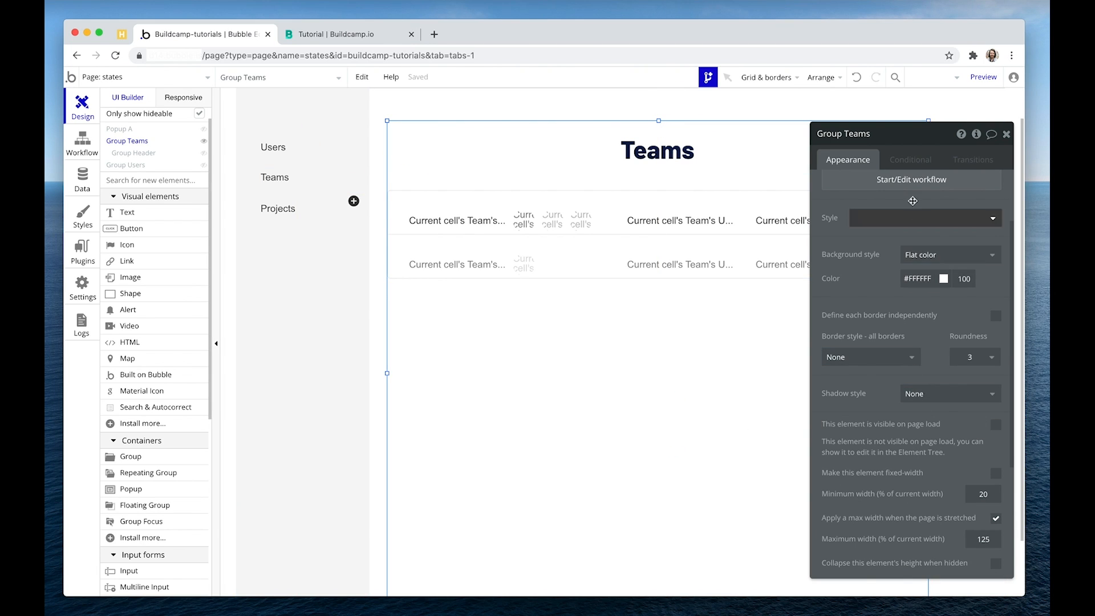
Define a condition on the content area's Group Teams for when states's view is teams.
click(910, 160)
click(887, 194)
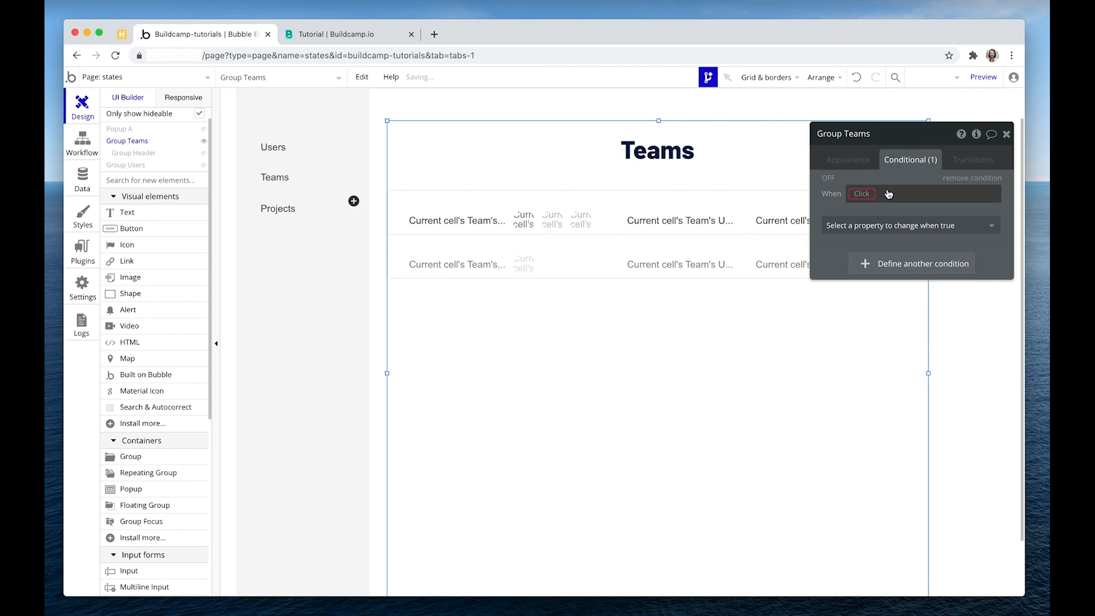
click(868, 194)
text(st)
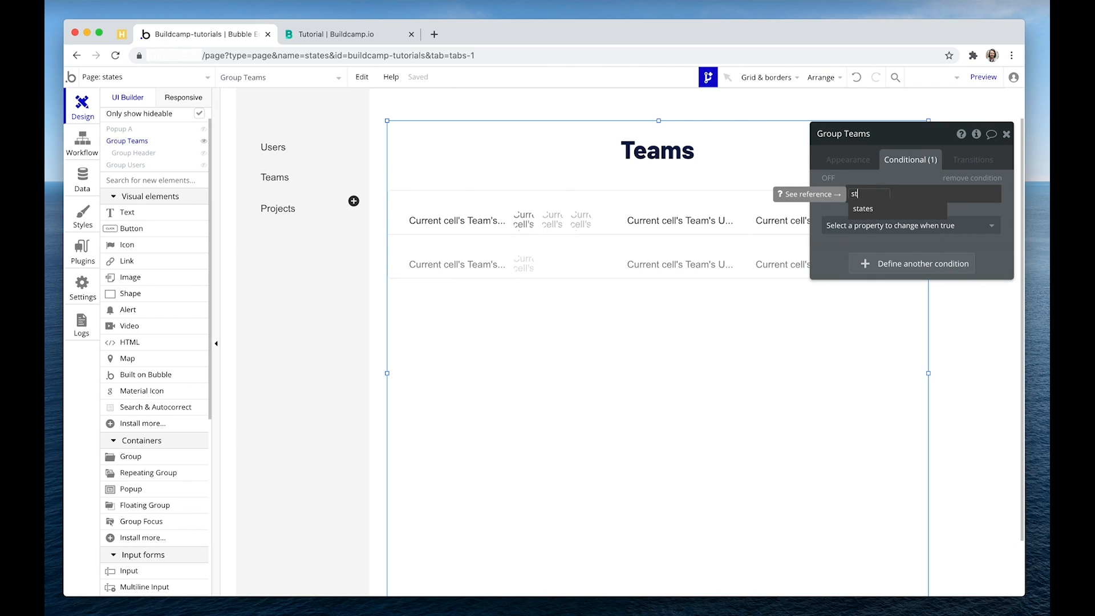
click(883, 211)
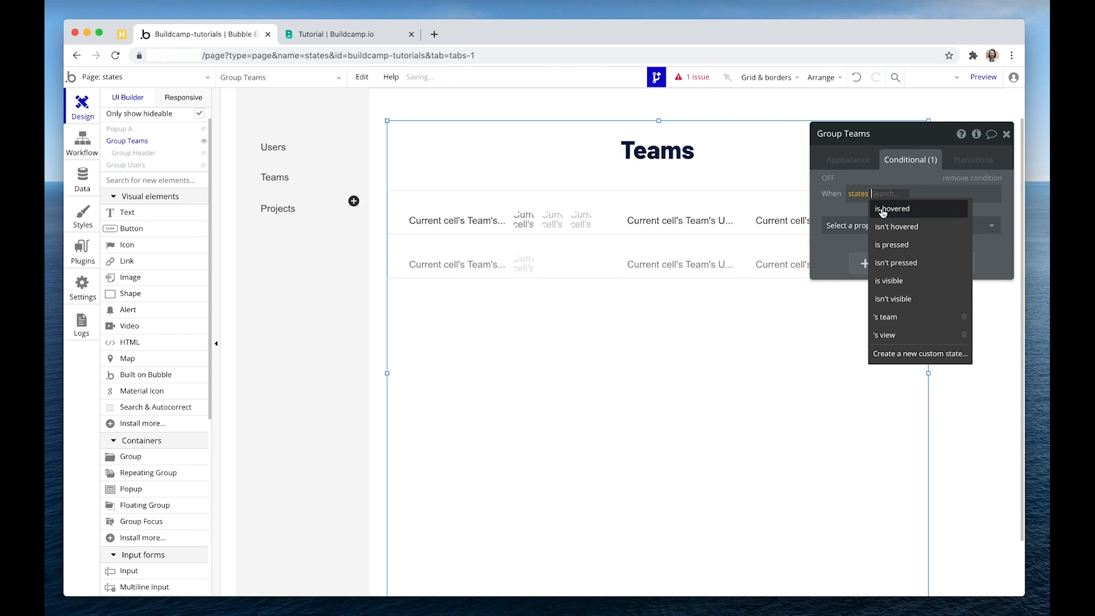
click(902, 336)
click(888, 210)
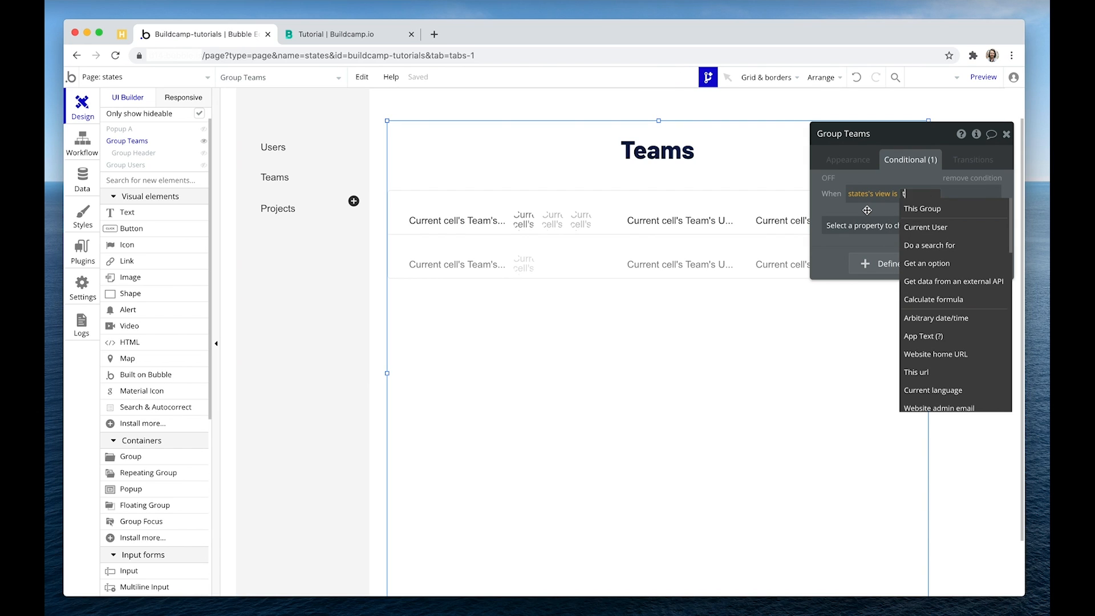
text(teams)
Make Group Teams visible under this condition and review its page-load visibility setting.
click(850, 228)
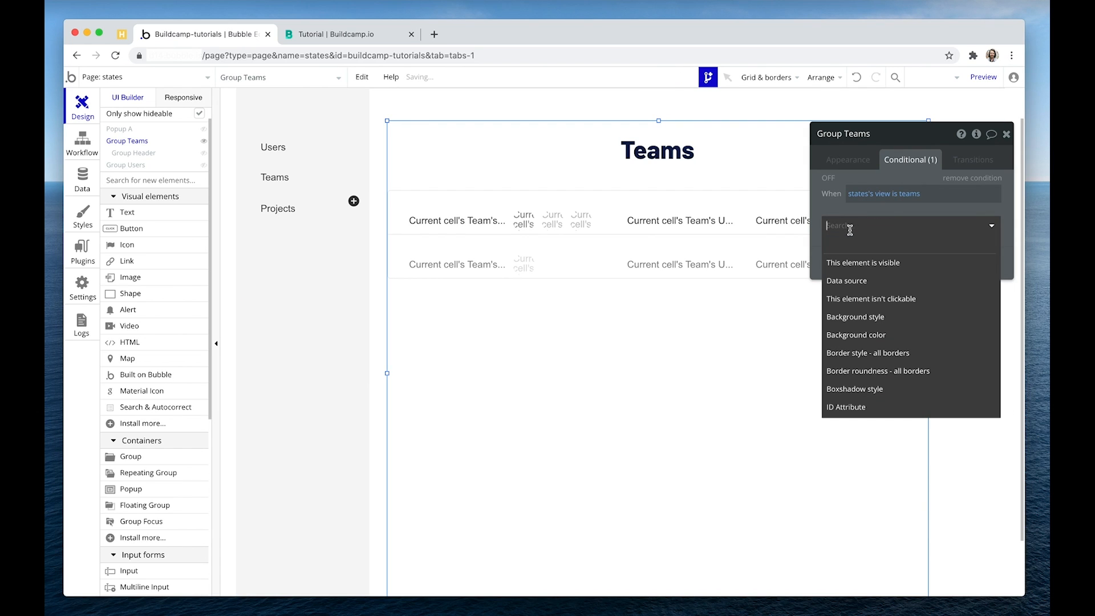
click(855, 262)
click(985, 224)
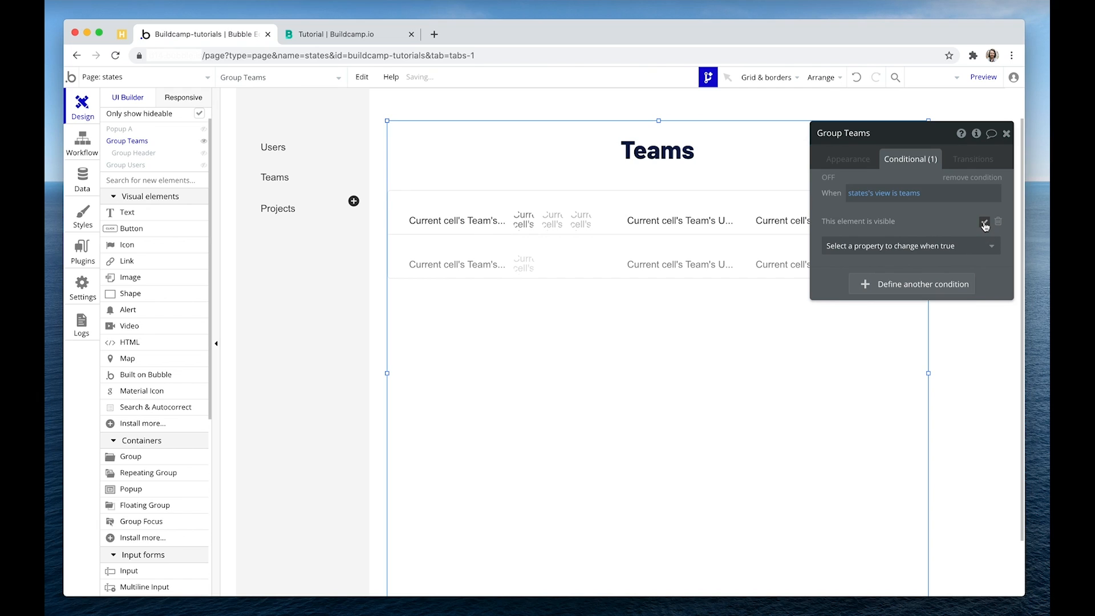
click(853, 161)
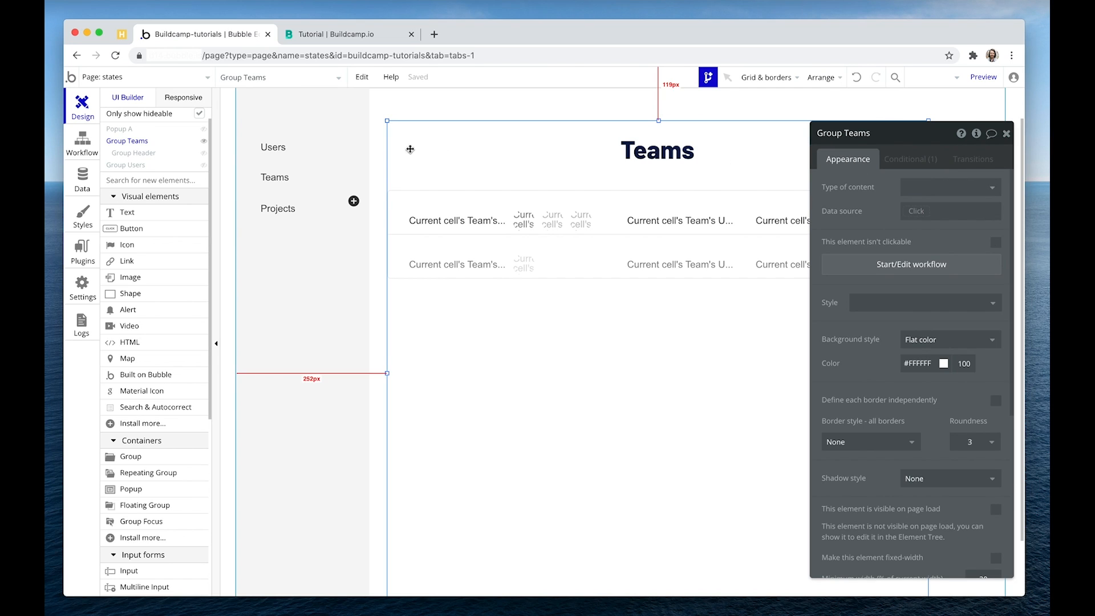
Create a click workflow for the sidebar's Group Team and add a Set state action to it.
click(337, 174)
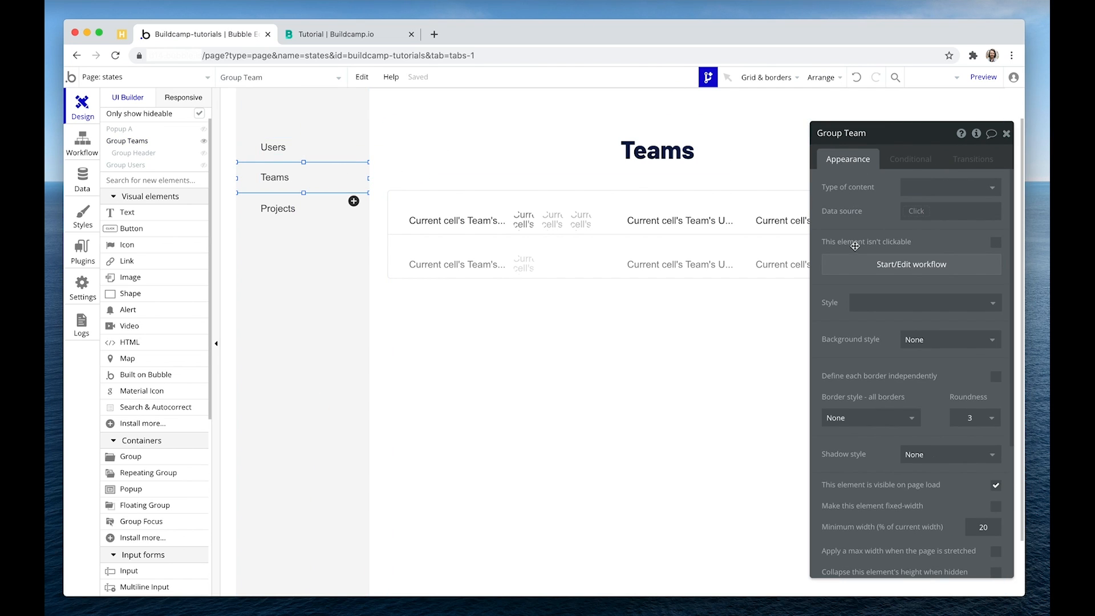
click(860, 265)
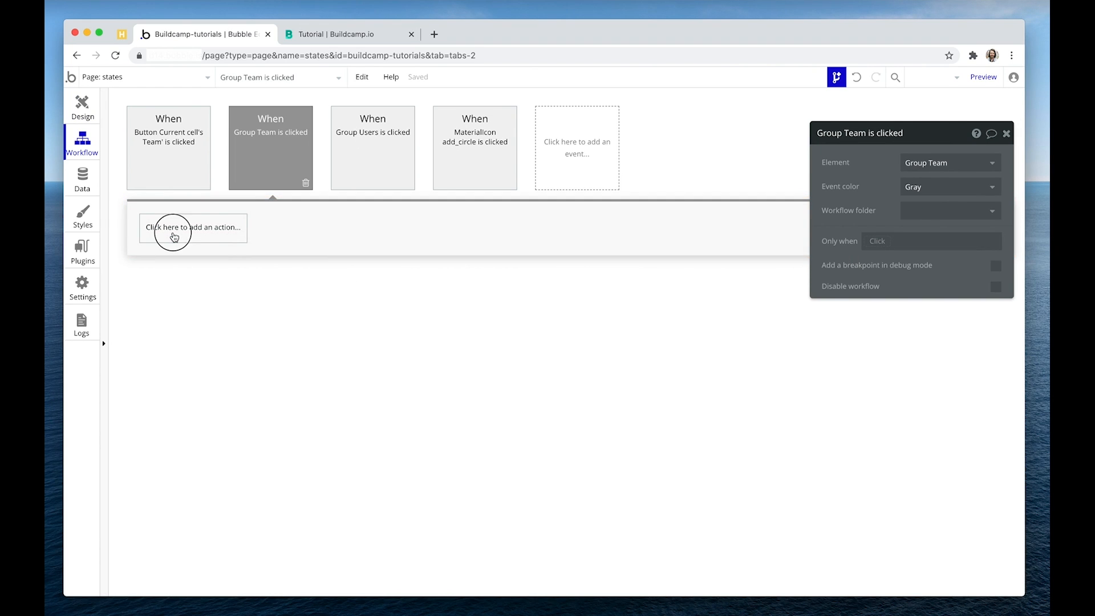
click(174, 236)
mouse_move(181, 393)
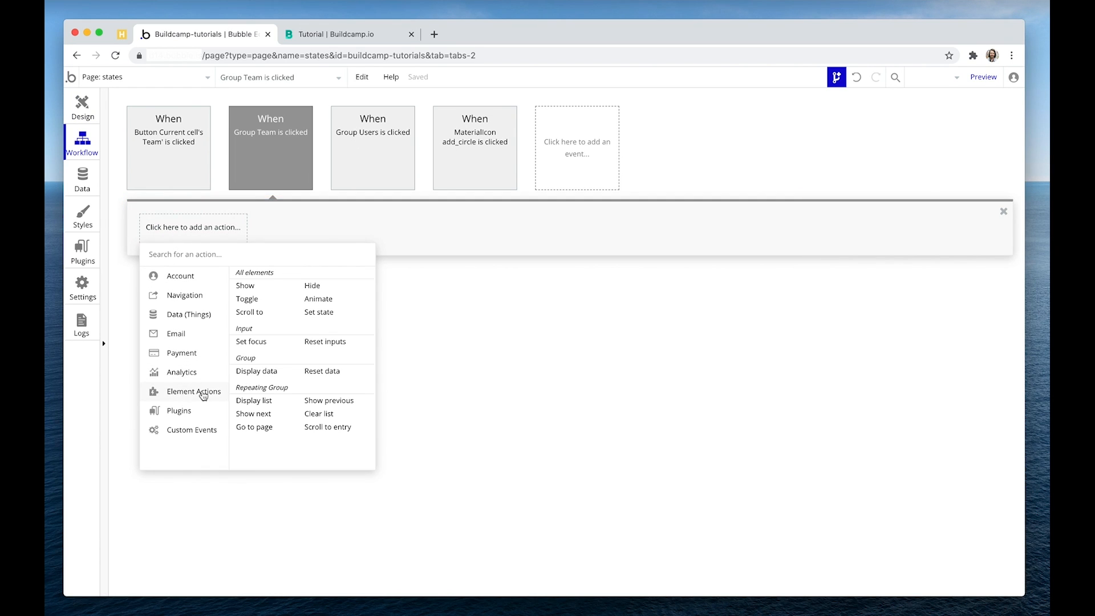
click(323, 314)
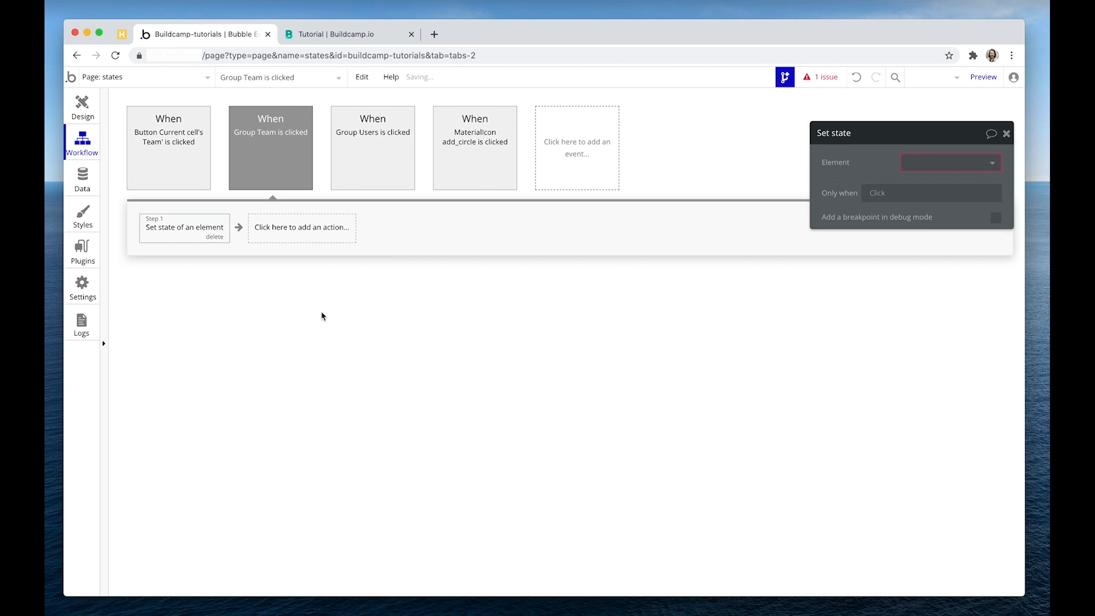
Configure the action to set the view custom state of states to teams, and compare it with the Group Users workflow's action.
drag(841, 165, 517, 234)
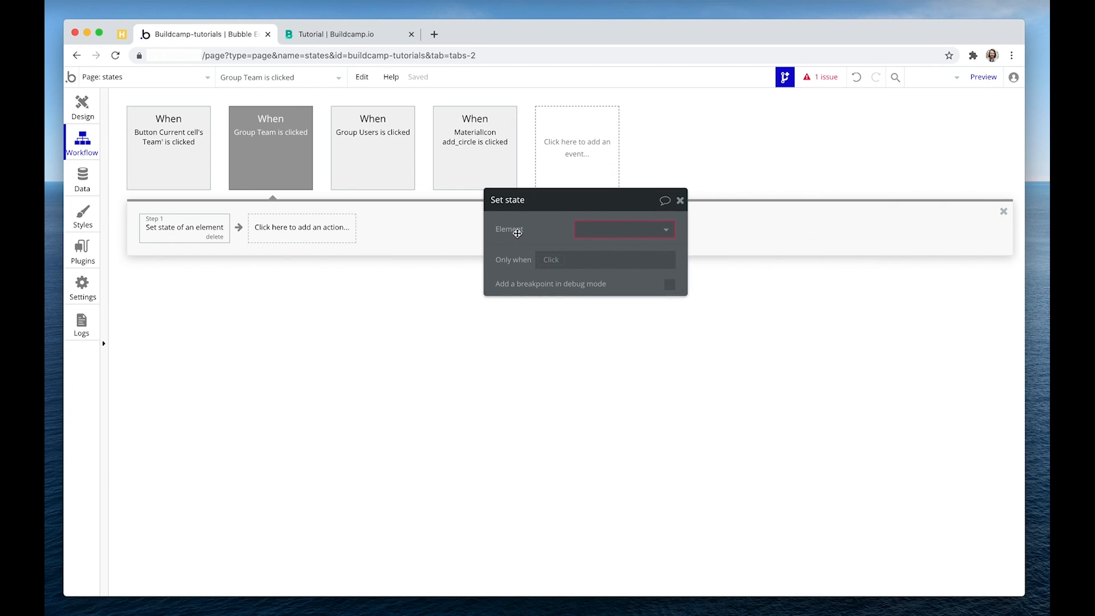
click(625, 230)
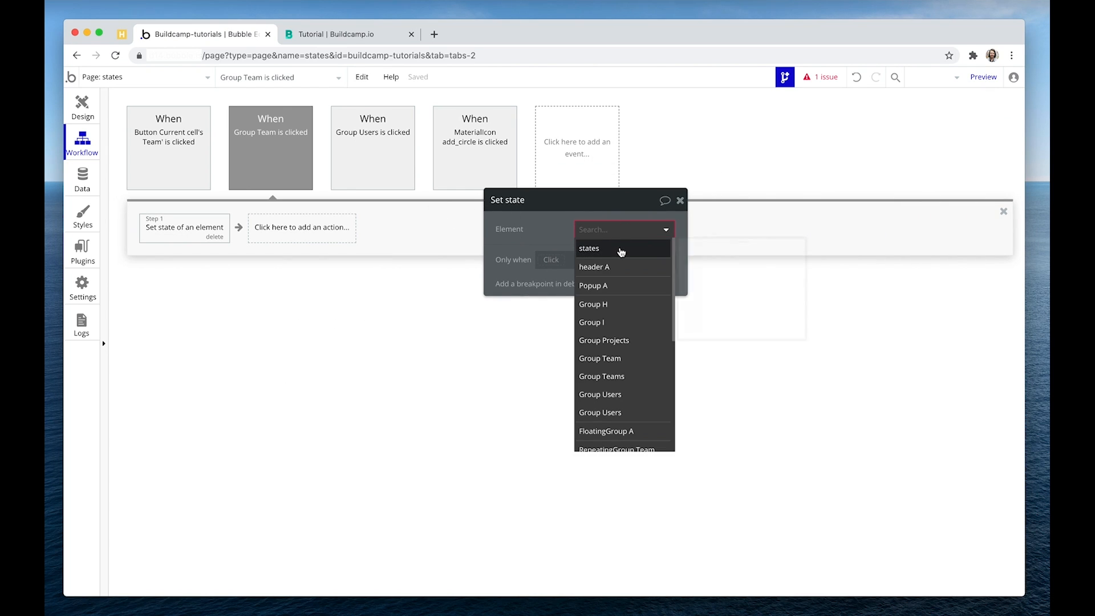
click(620, 250)
click(619, 254)
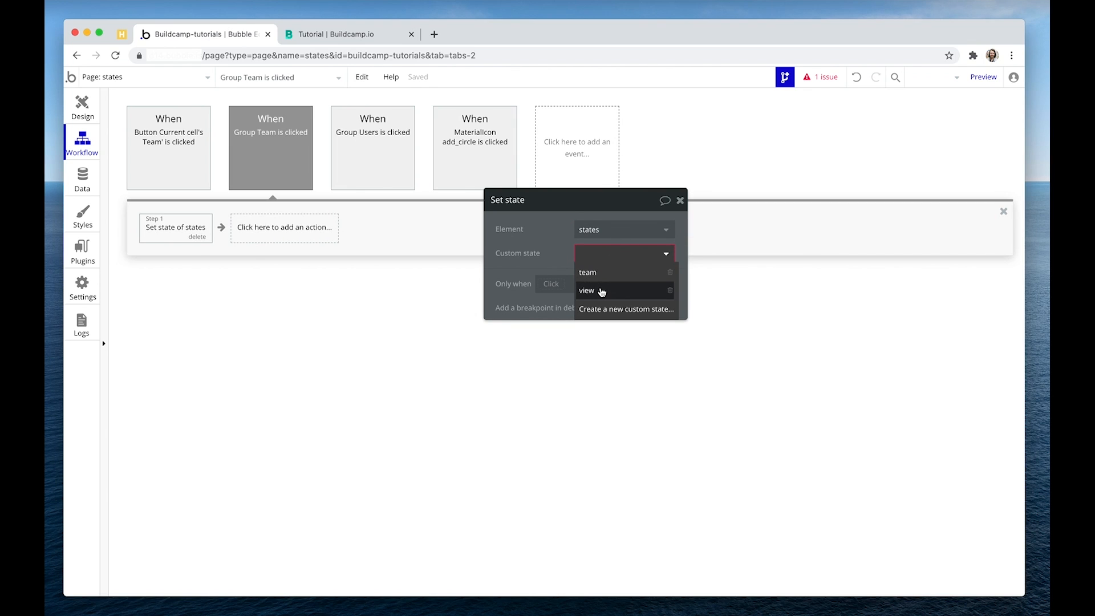
click(602, 292)
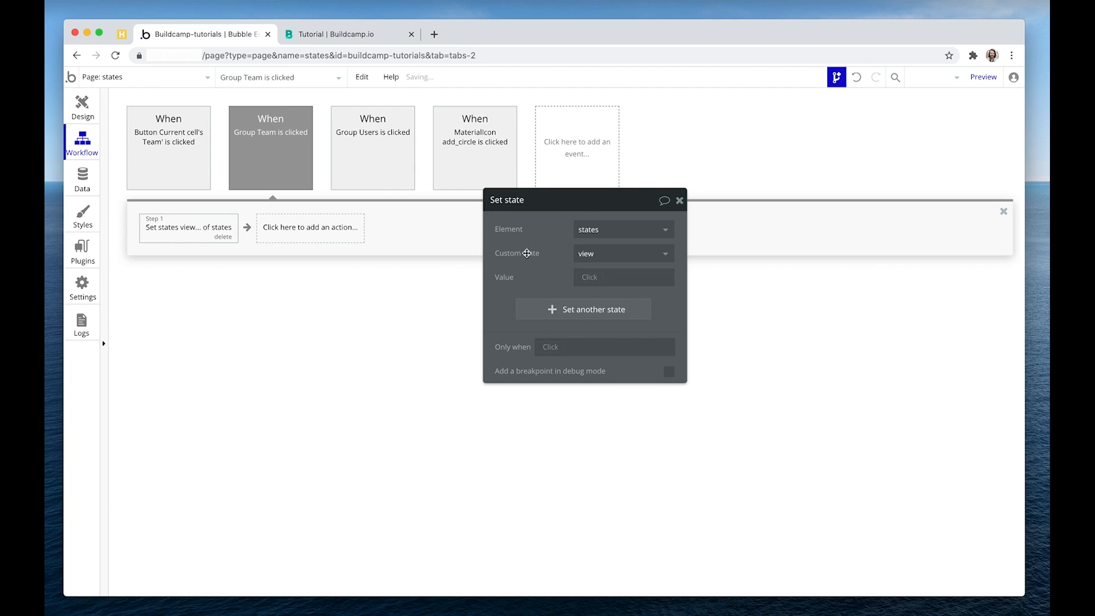
click(608, 279)
text(teams)
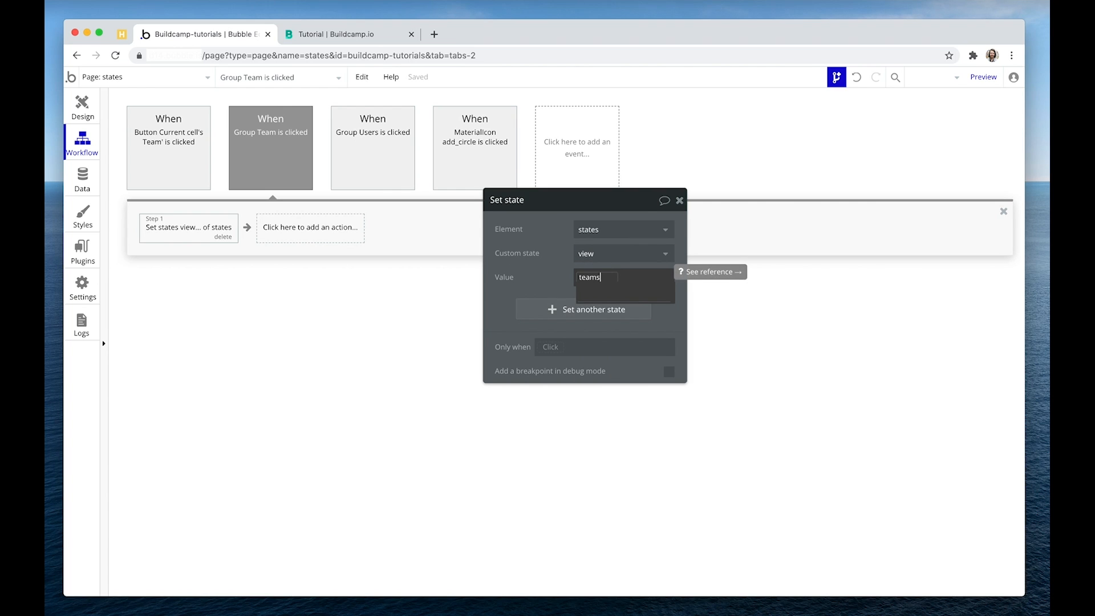
click(545, 273)
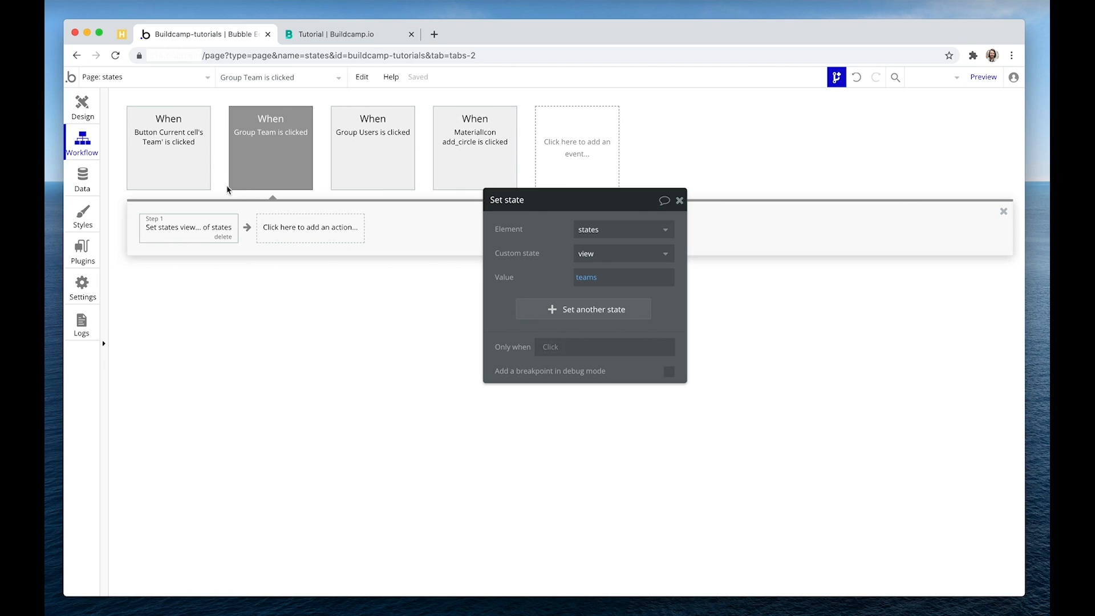
click(371, 169)
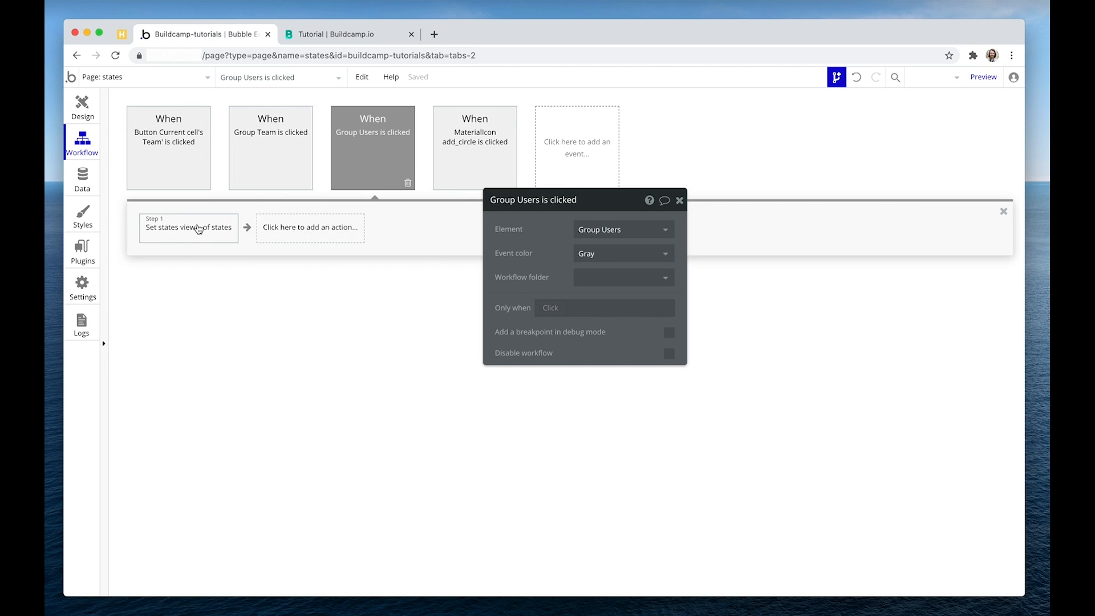
click(199, 227)
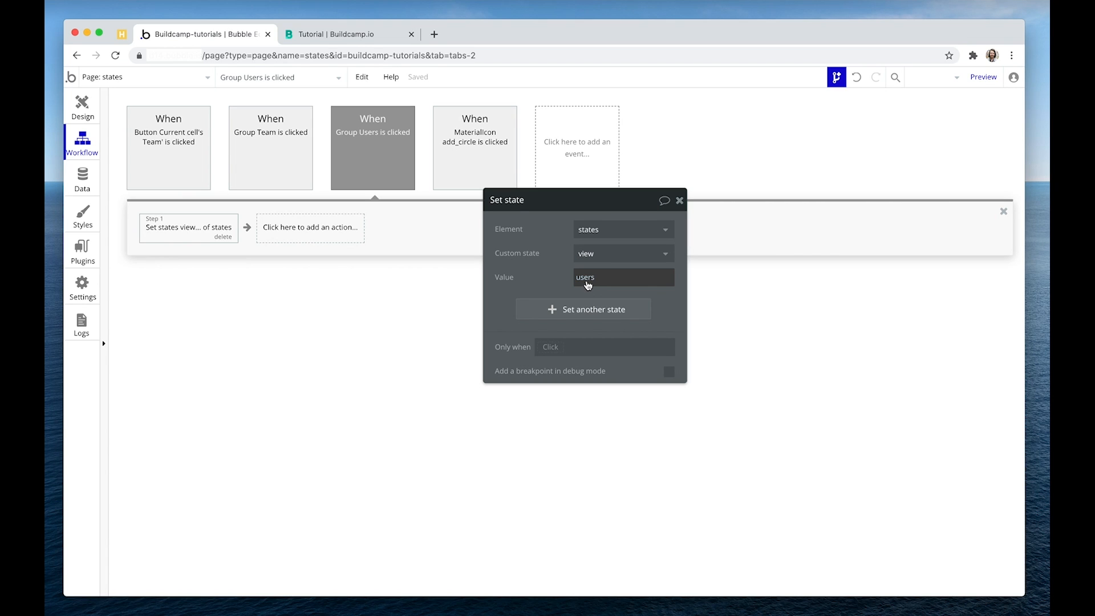
Back in the page design, define a condition on the sidebar's Group Team for when states's view is team.
click(84, 109)
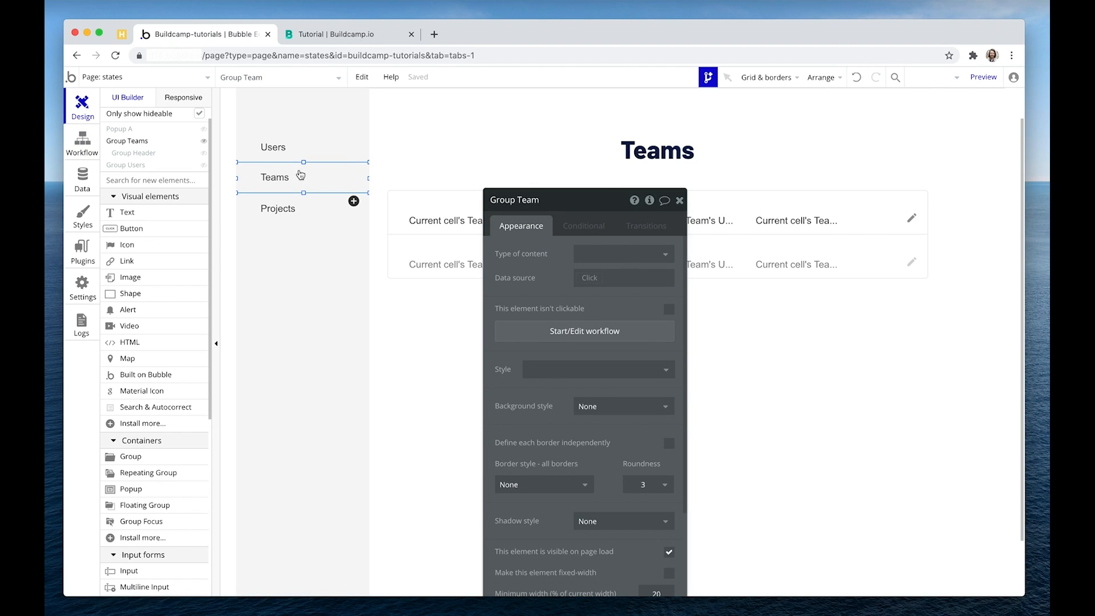
click(590, 226)
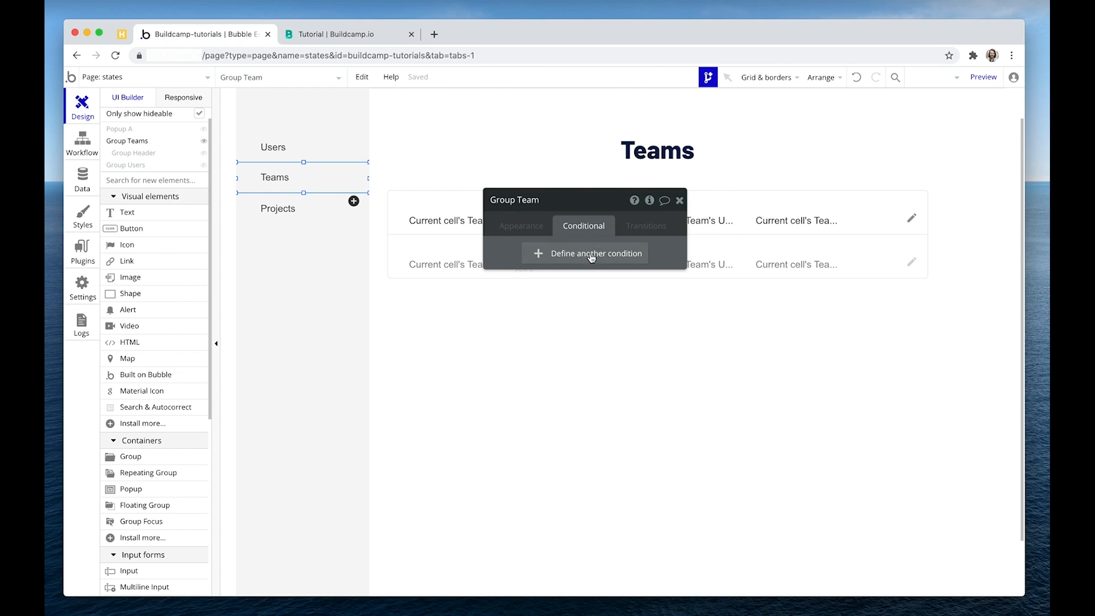
click(540, 252)
click(533, 259)
text(st)
click(561, 272)
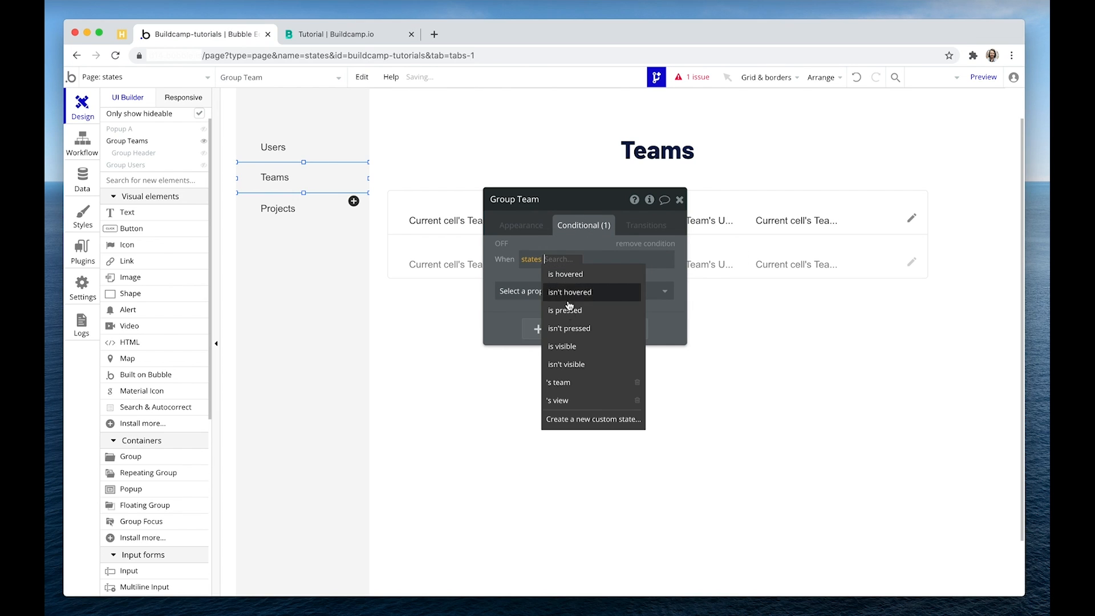
click(571, 397)
click(574, 274)
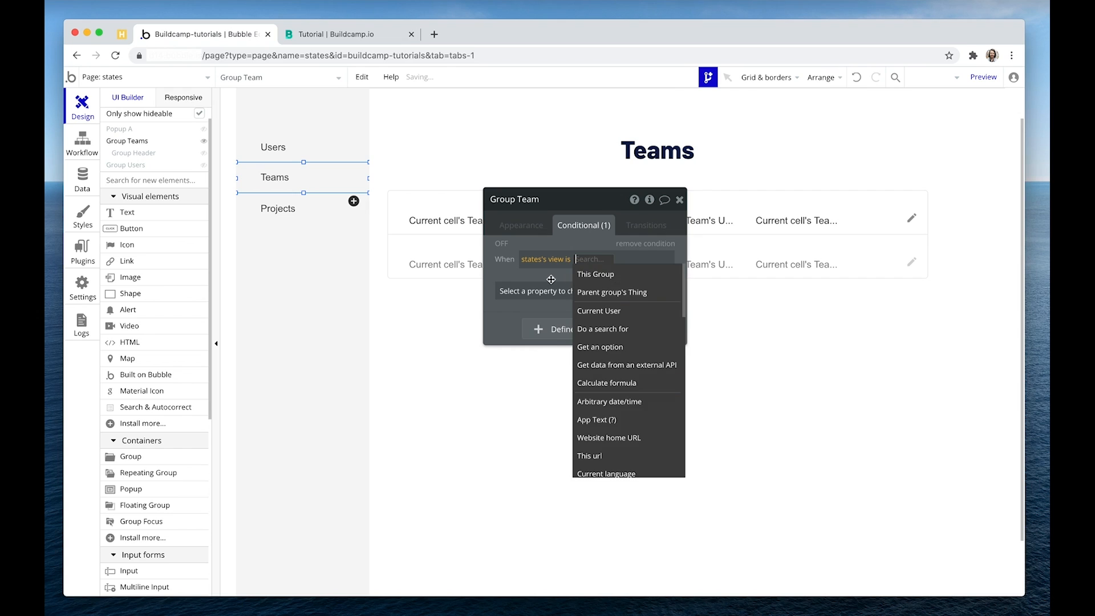
text(team)
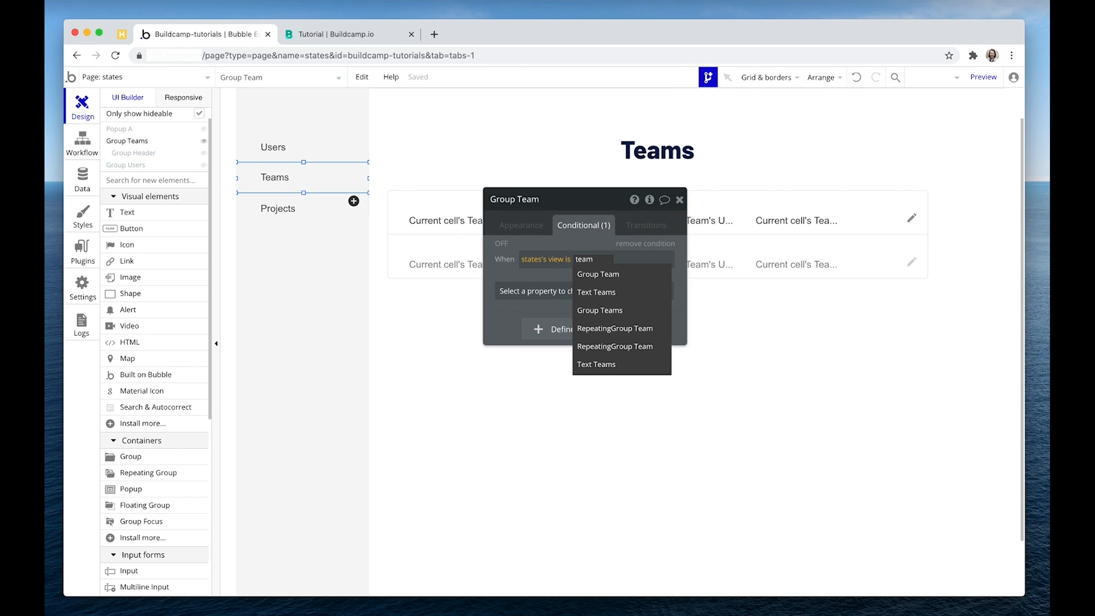
click(546, 293)
Define Group Team's borders independently and give it a solid right border with width 3.
click(529, 228)
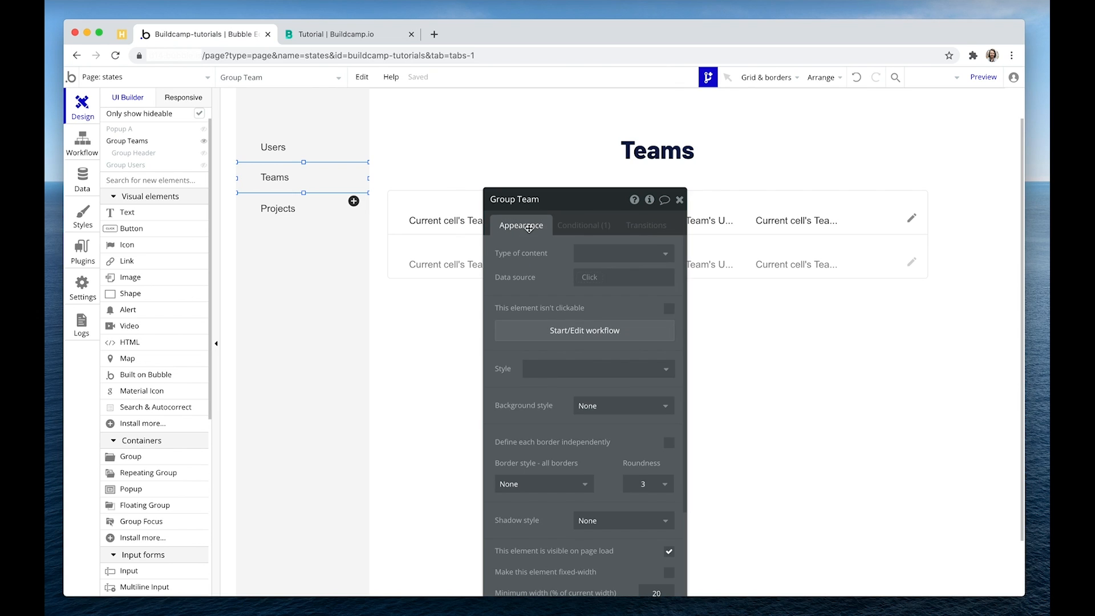
scroll(593, 358, down, 1)
click(670, 364)
scroll(670, 364, down, 1)
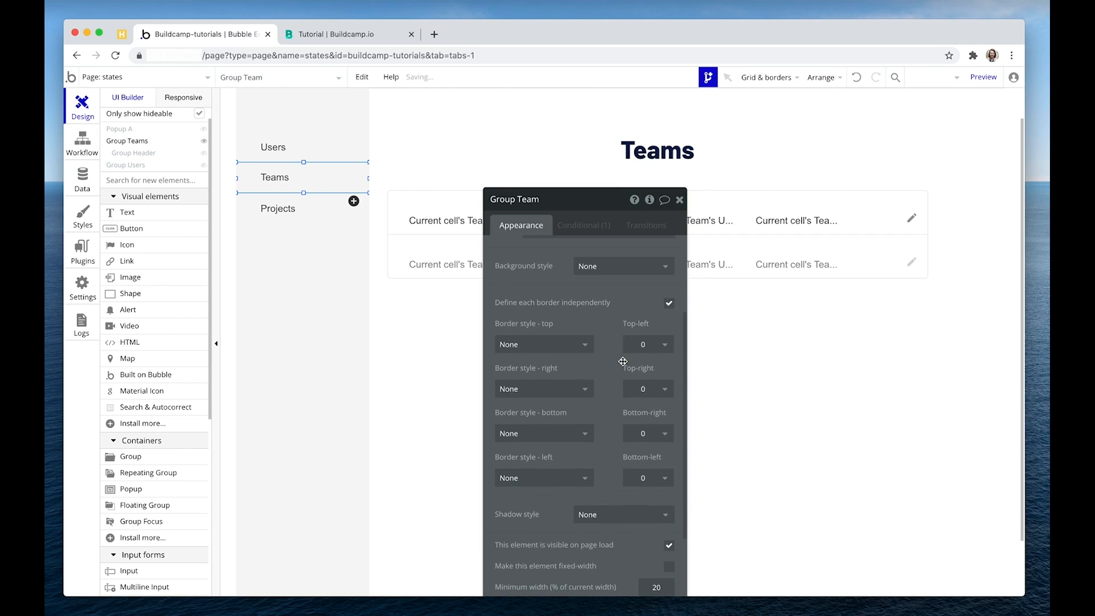
click(567, 389)
click(563, 429)
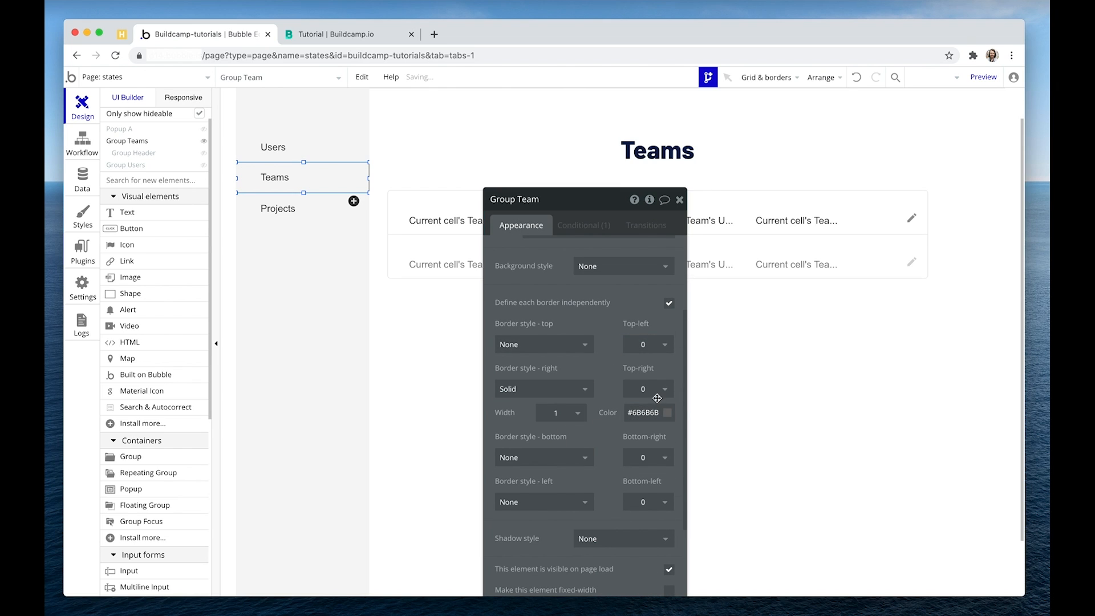
click(577, 414)
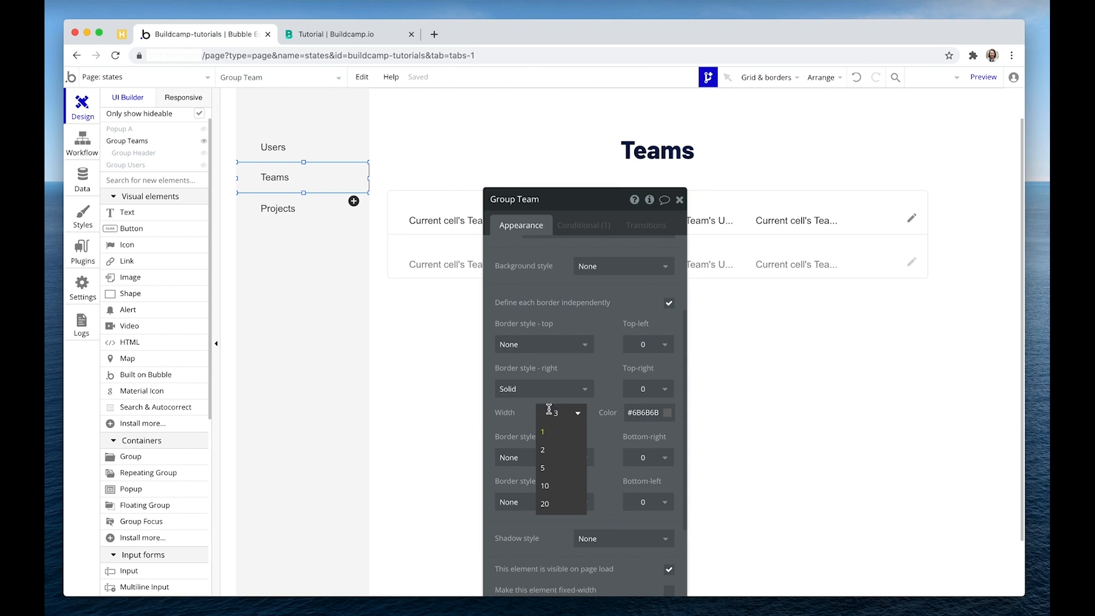
Copy the sidebar FloatingGroup A's background color #F5F5F5 and apply it to Group Team's right border.
click(360, 357)
click(583, 374)
key(super+c)
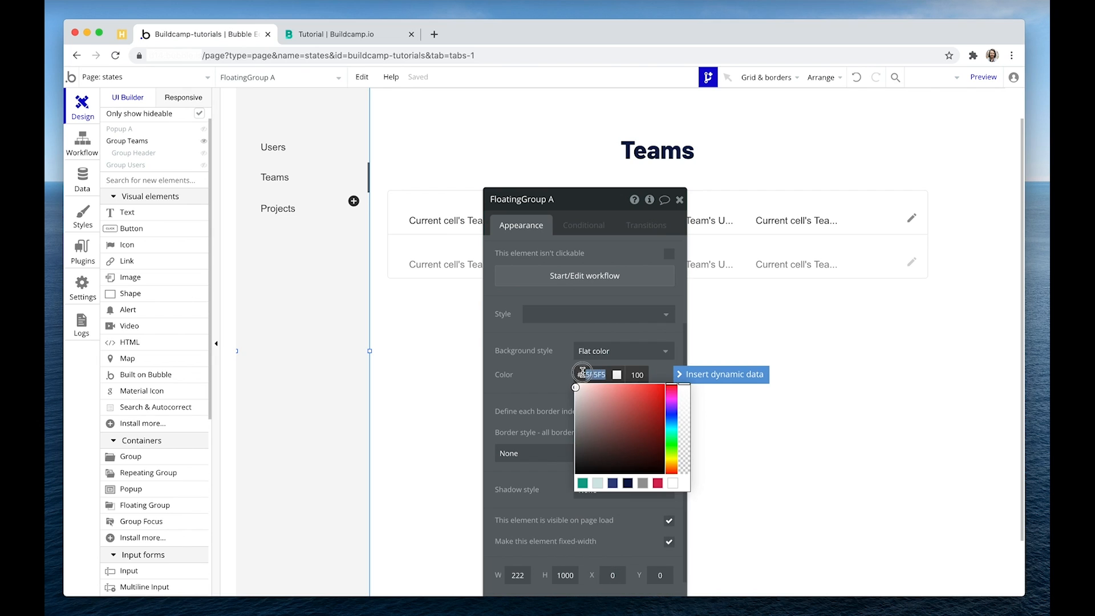
click(342, 183)
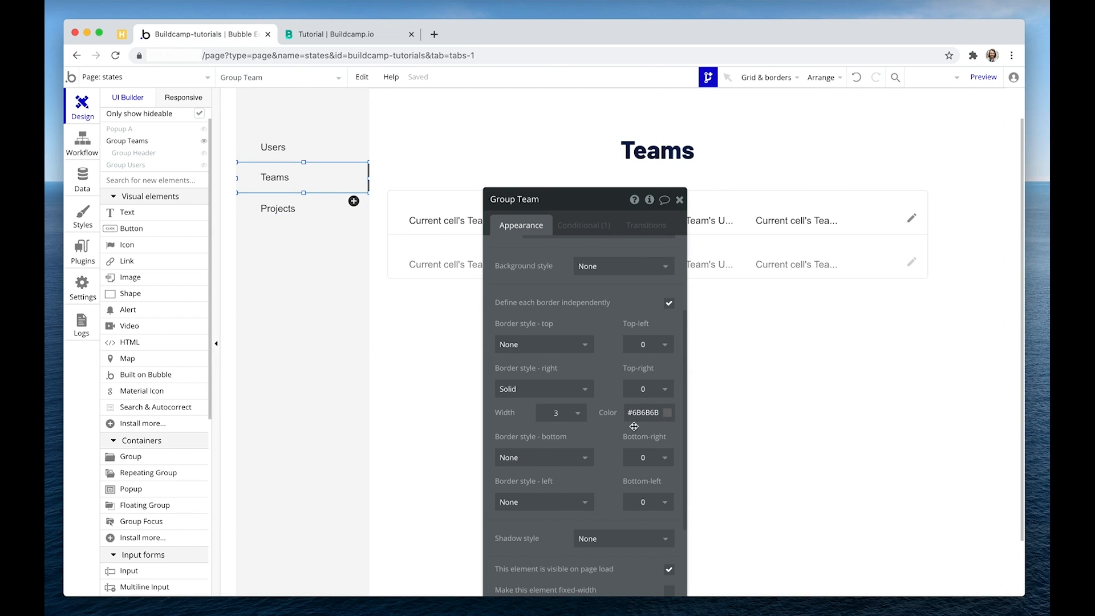
drag(660, 413, 621, 410)
key(super+v)
click(613, 392)
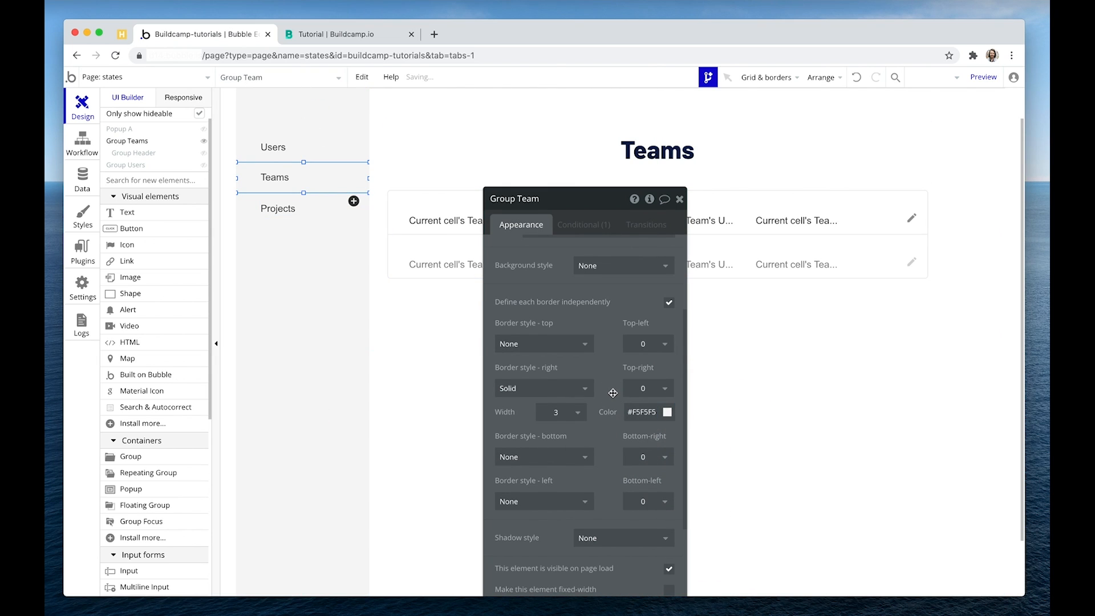
Set Group Team's right border color to the green swatch under its condition and switch to the app preview.
click(579, 226)
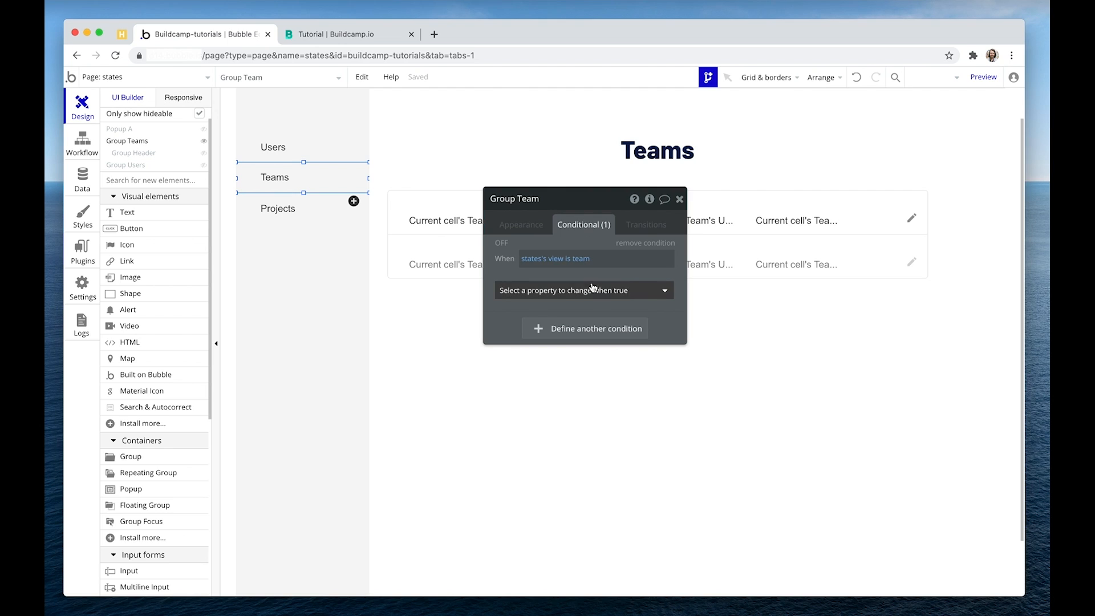
click(593, 294)
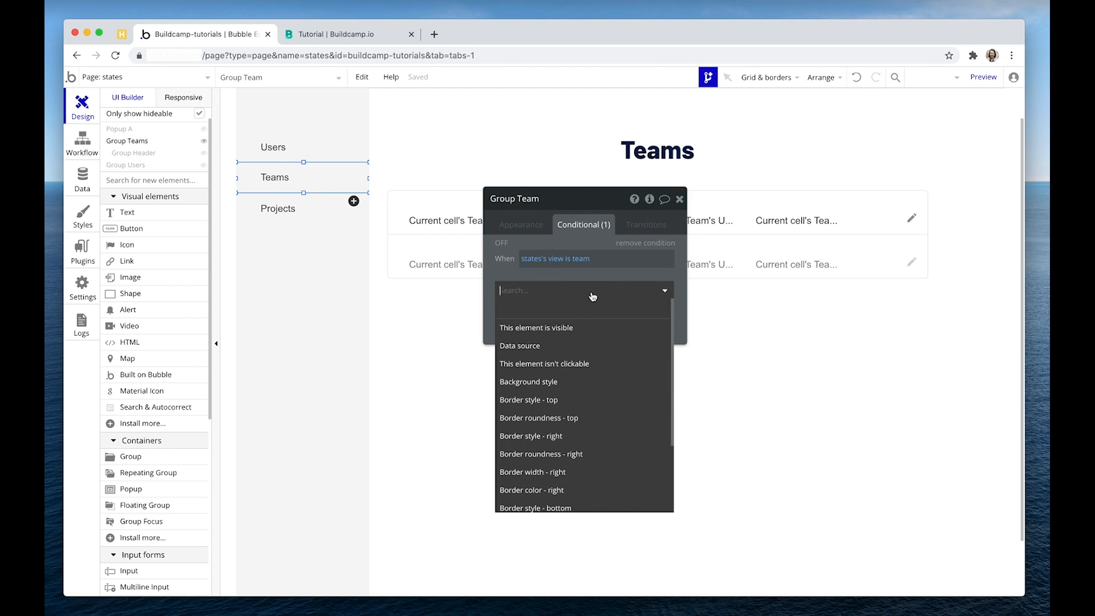
click(592, 491)
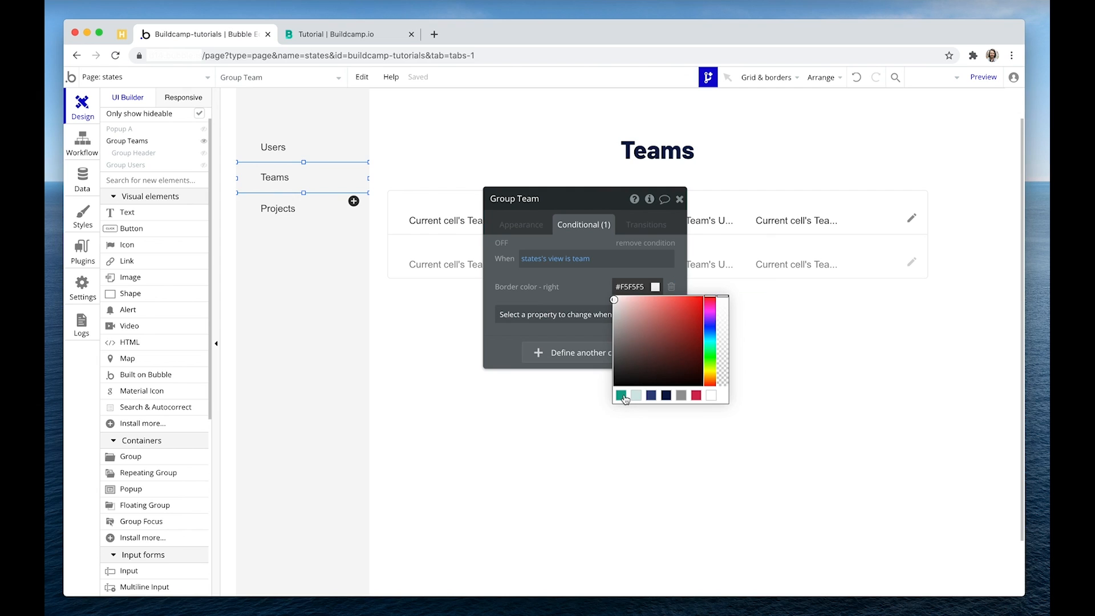
click(620, 395)
click(376, 35)
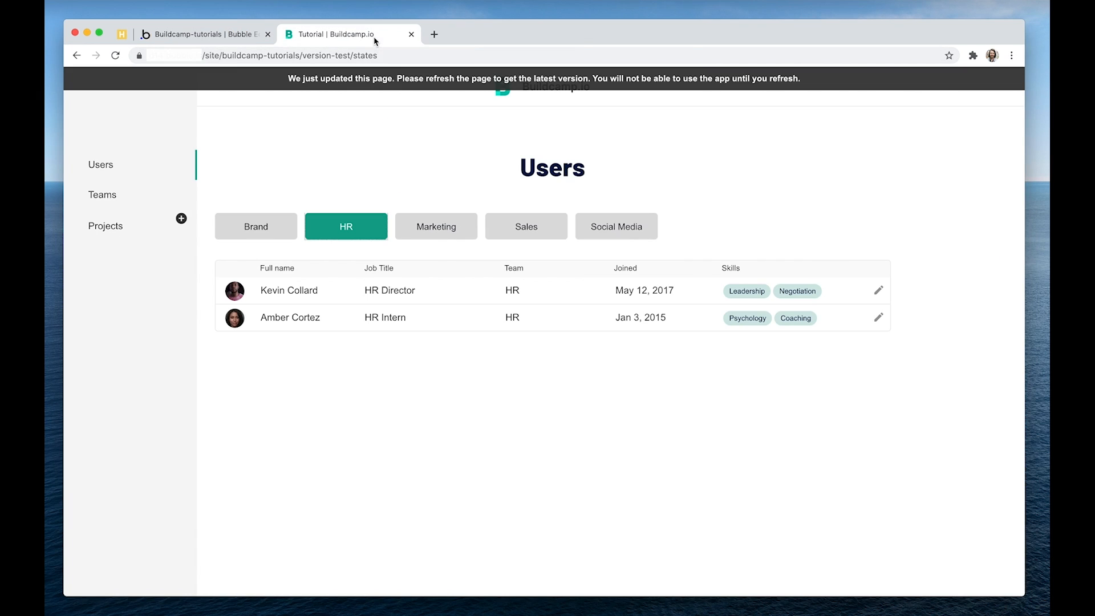
Refresh the app preview, test switching between the sidebar's Users and Teams views, and reload the page.
click(384, 81)
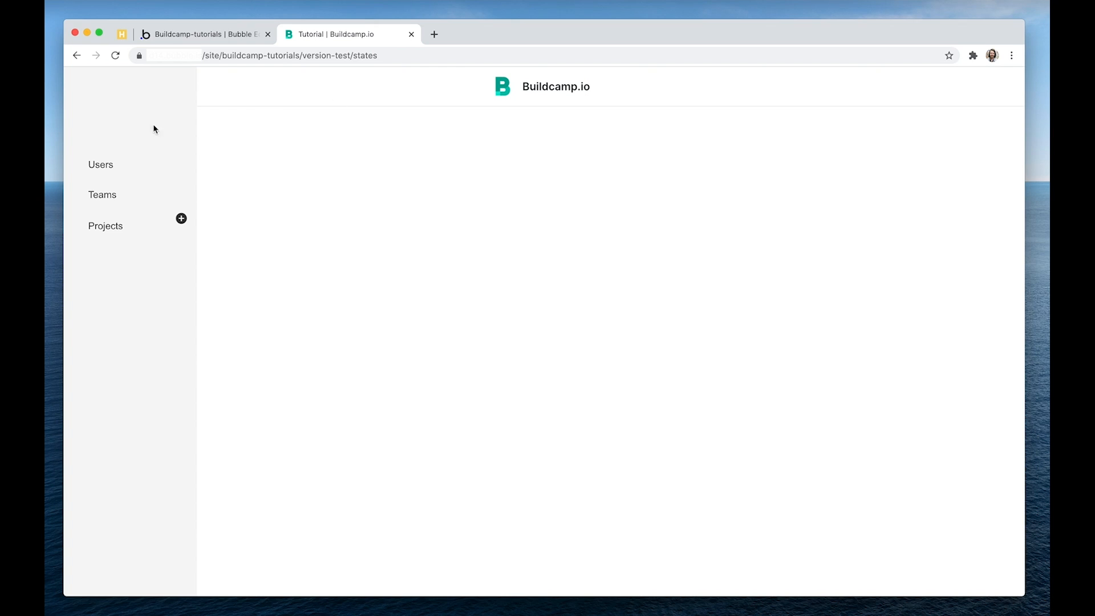
click(149, 163)
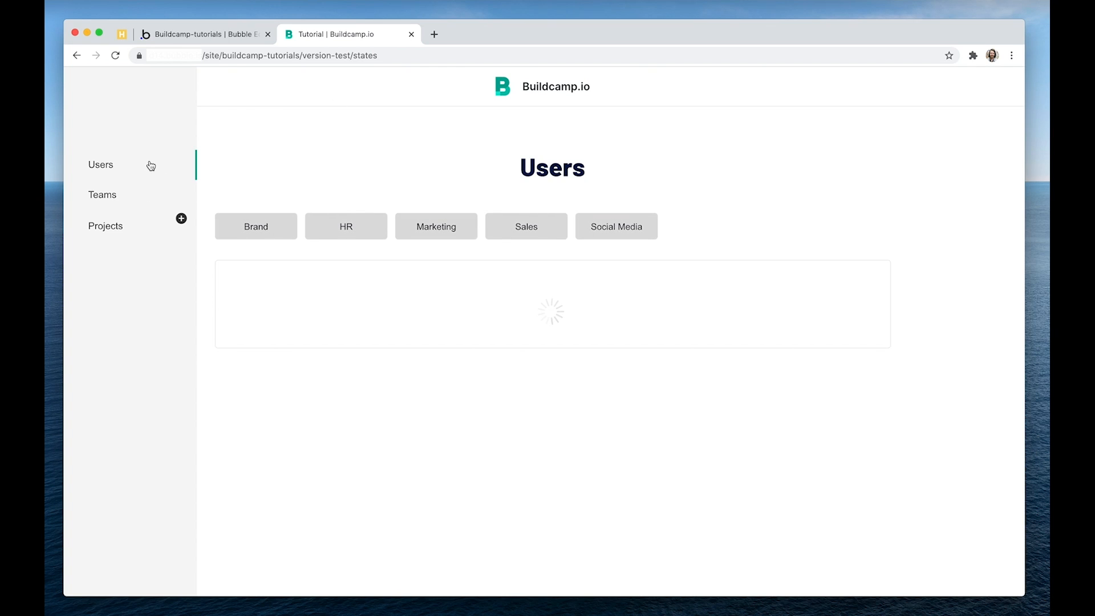
click(147, 200)
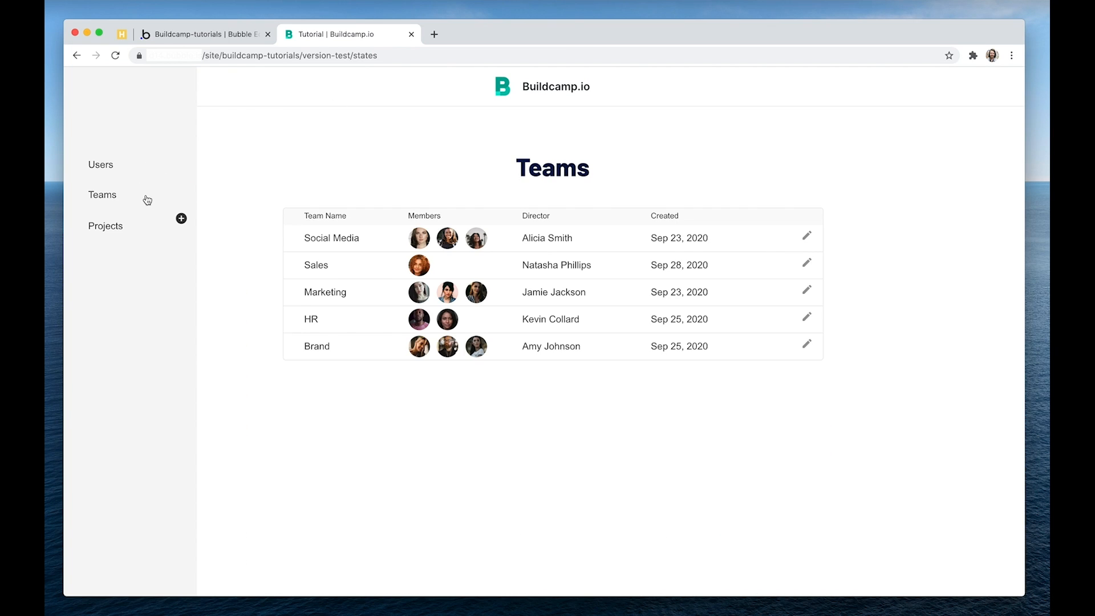
click(148, 168)
click(155, 197)
click(116, 56)
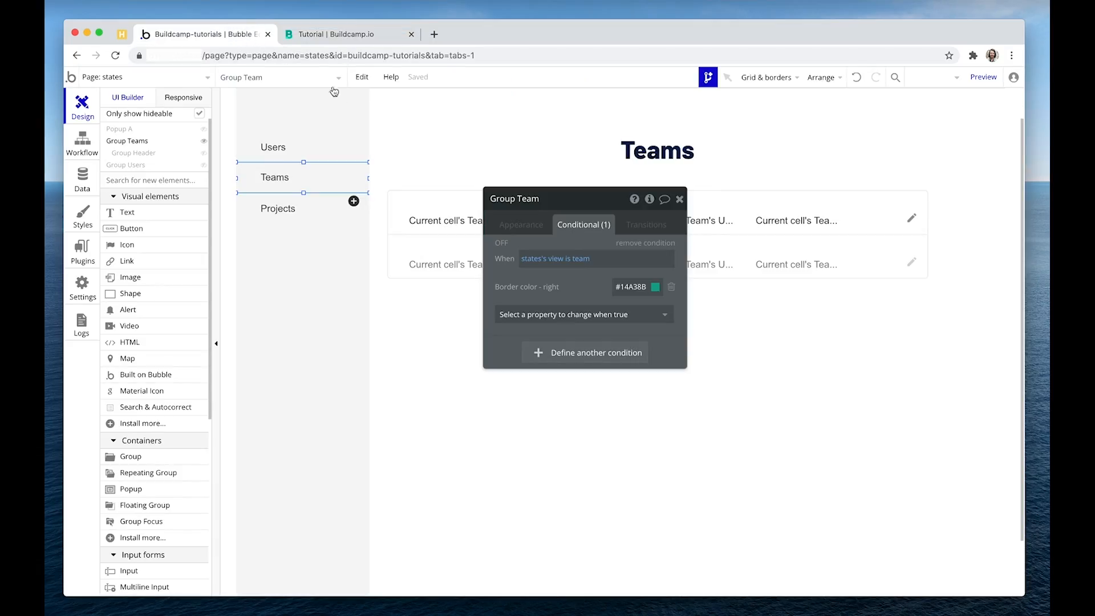
Back in the editor, open the states page's custom states and set the view state's default value to users.
click(395, 107)
click(512, 223)
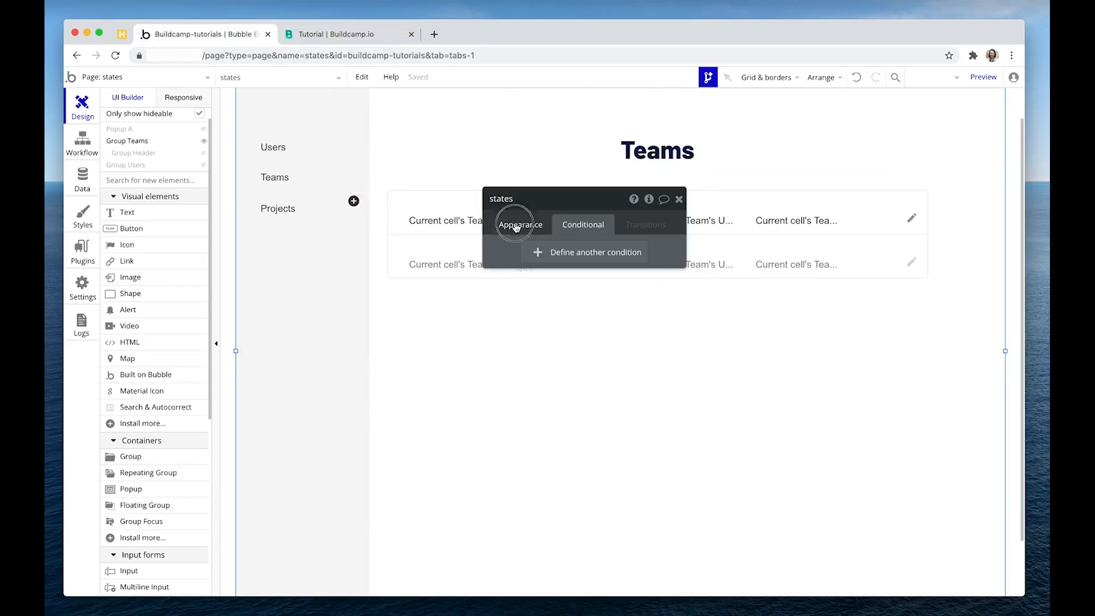
click(530, 231)
drag(545, 262, 475, 180)
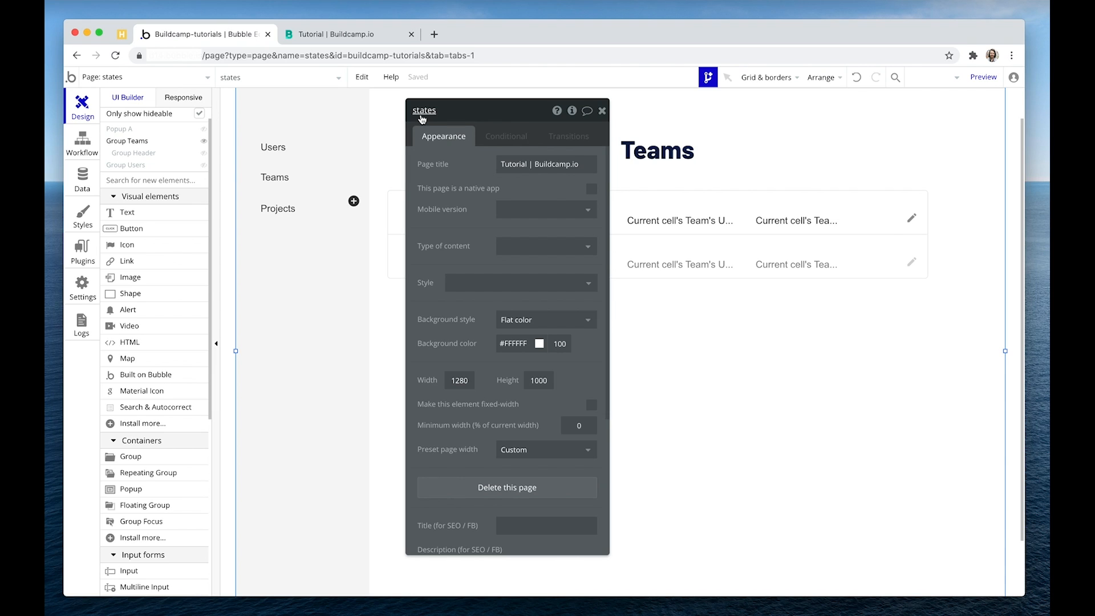
click(573, 113)
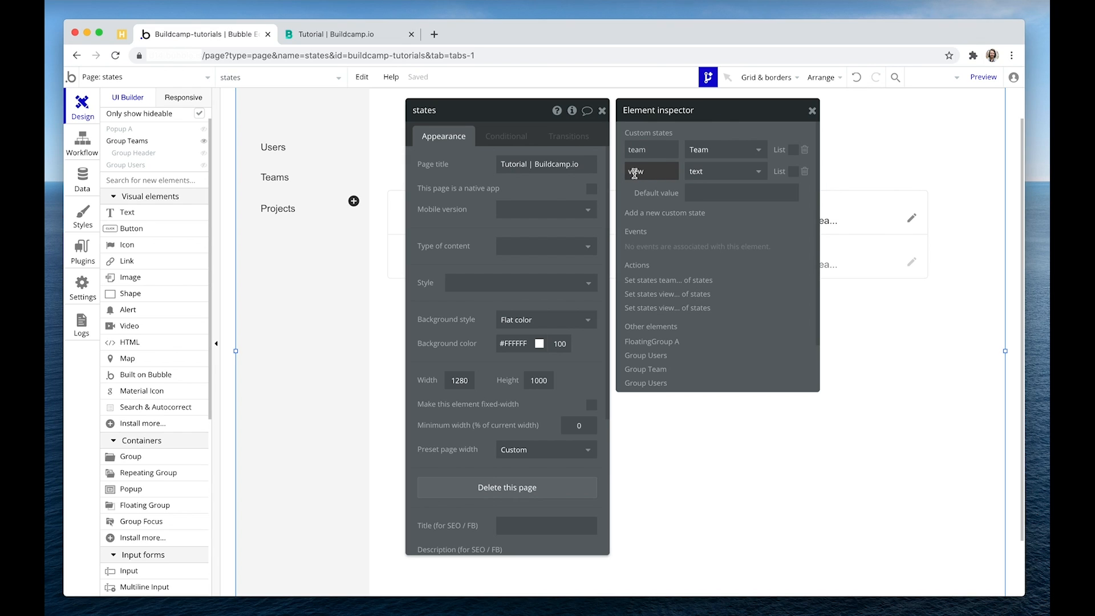
click(705, 194)
text(users)
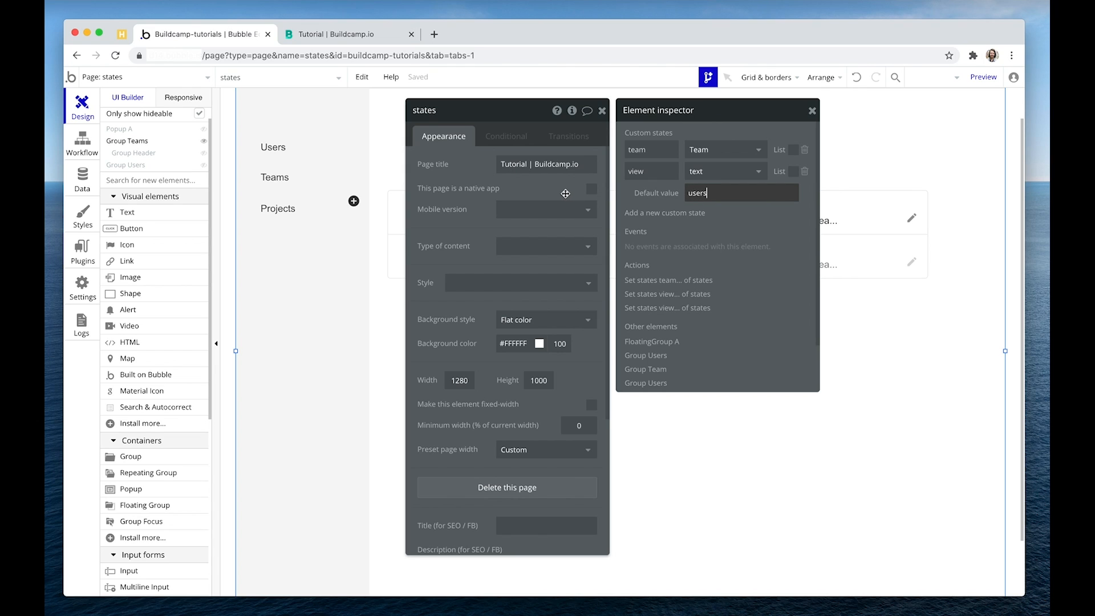
Switch to the app preview, refresh it to check the default view, and alternate between Teams and Users in the sidebar.
click(360, 35)
click(372, 79)
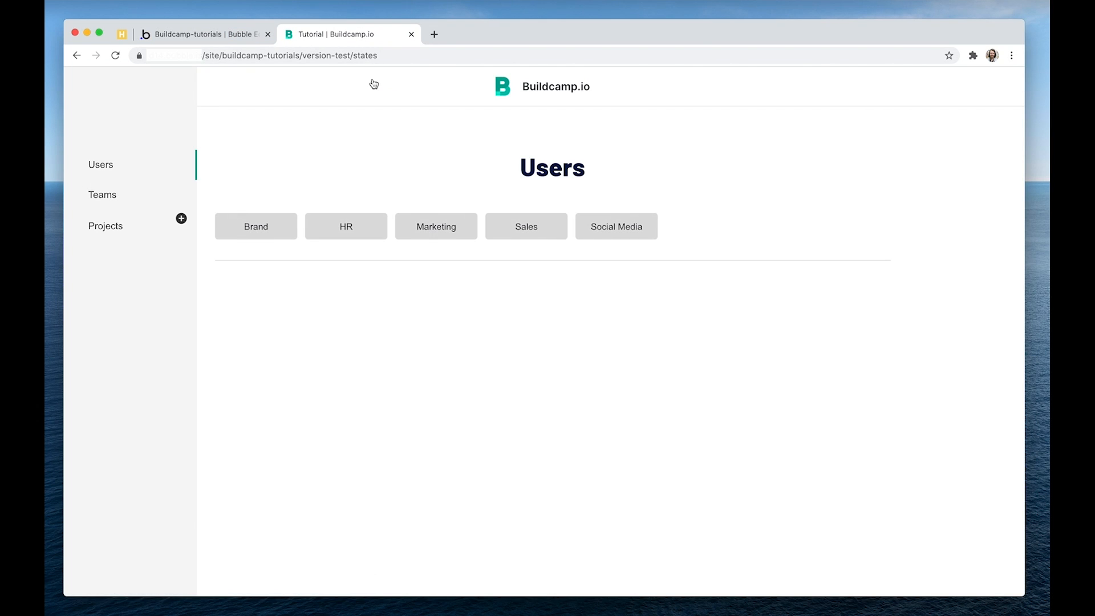
click(124, 196)
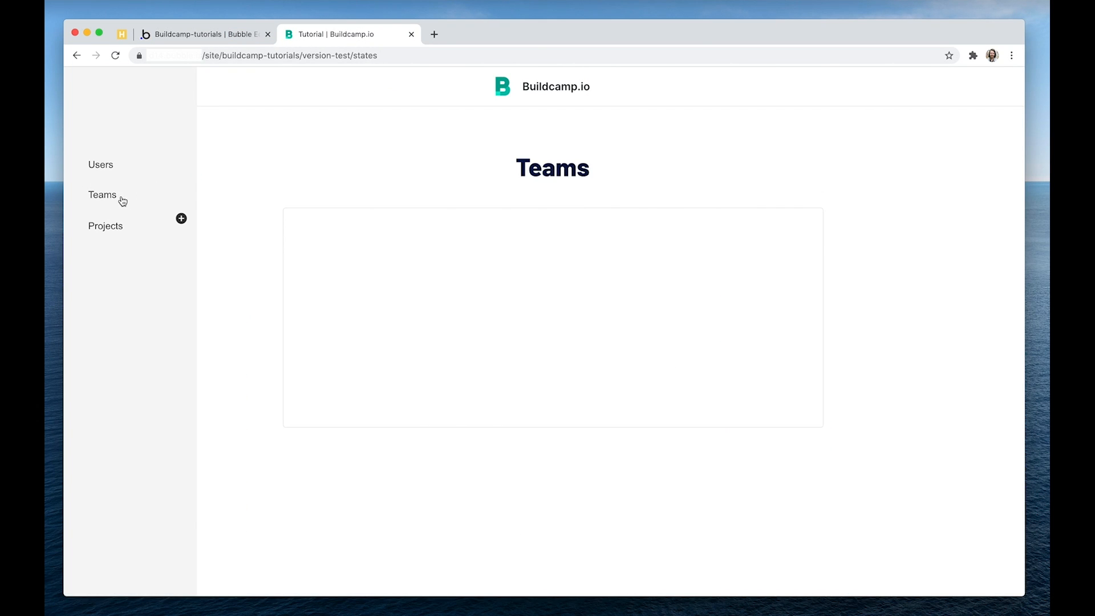
click(131, 171)
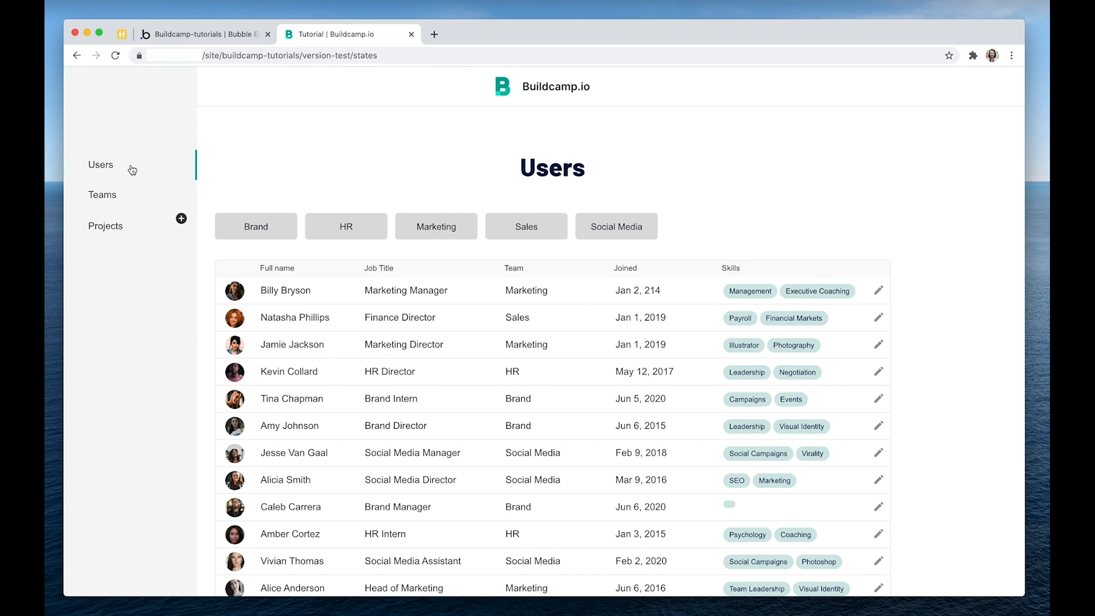
click(132, 199)
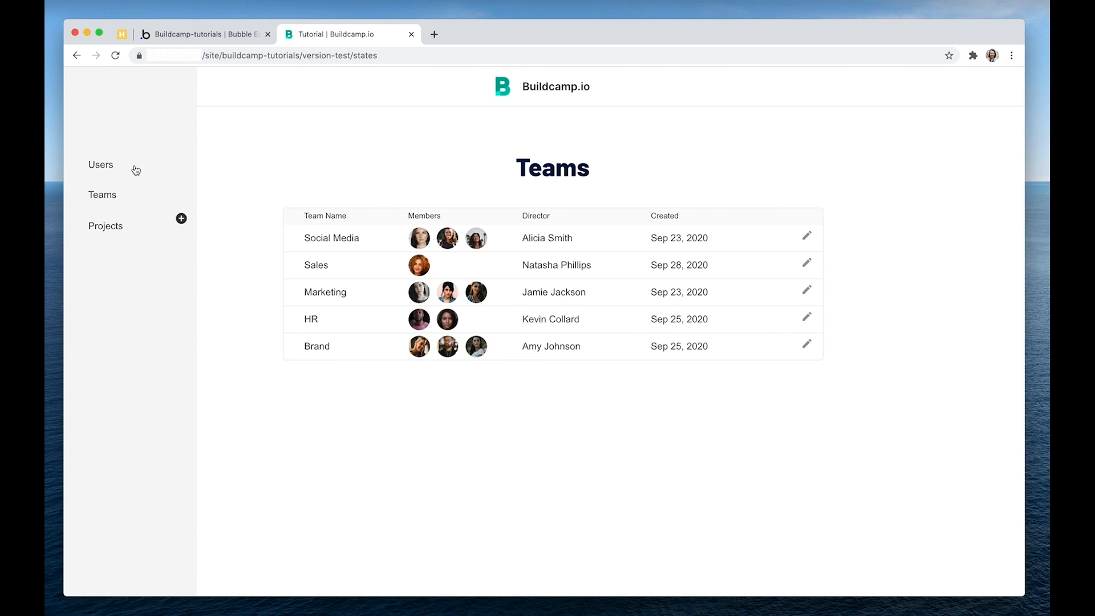
click(134, 170)
Back in the editor, change Group Team's condition to states's view is "teams" and return to the app preview.
click(210, 34)
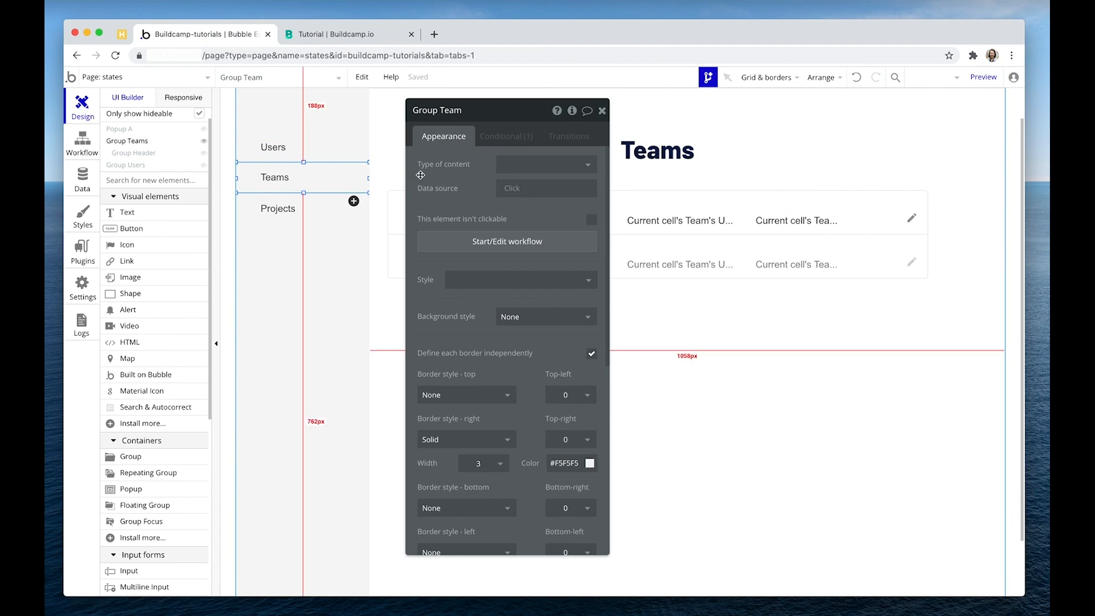
click(506, 136)
click(512, 172)
text(s)
key(Return)
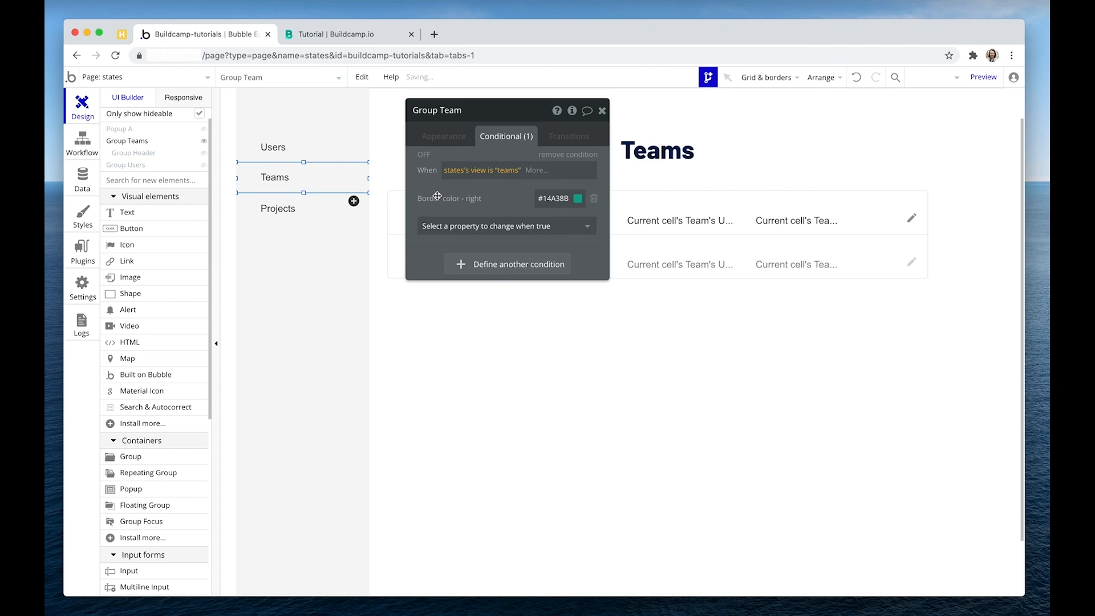
click(354, 34)
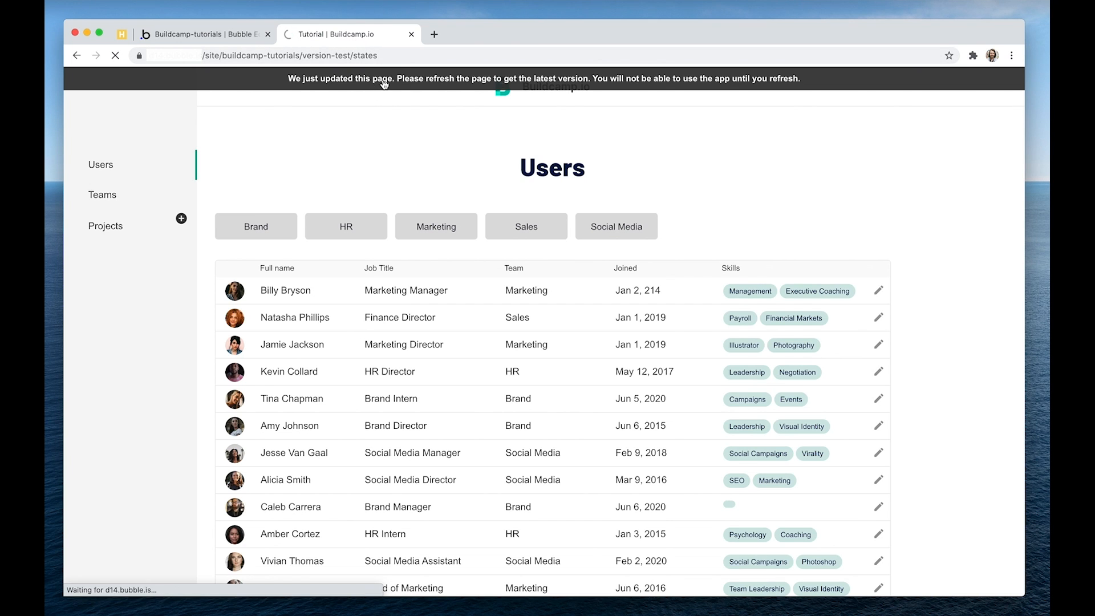